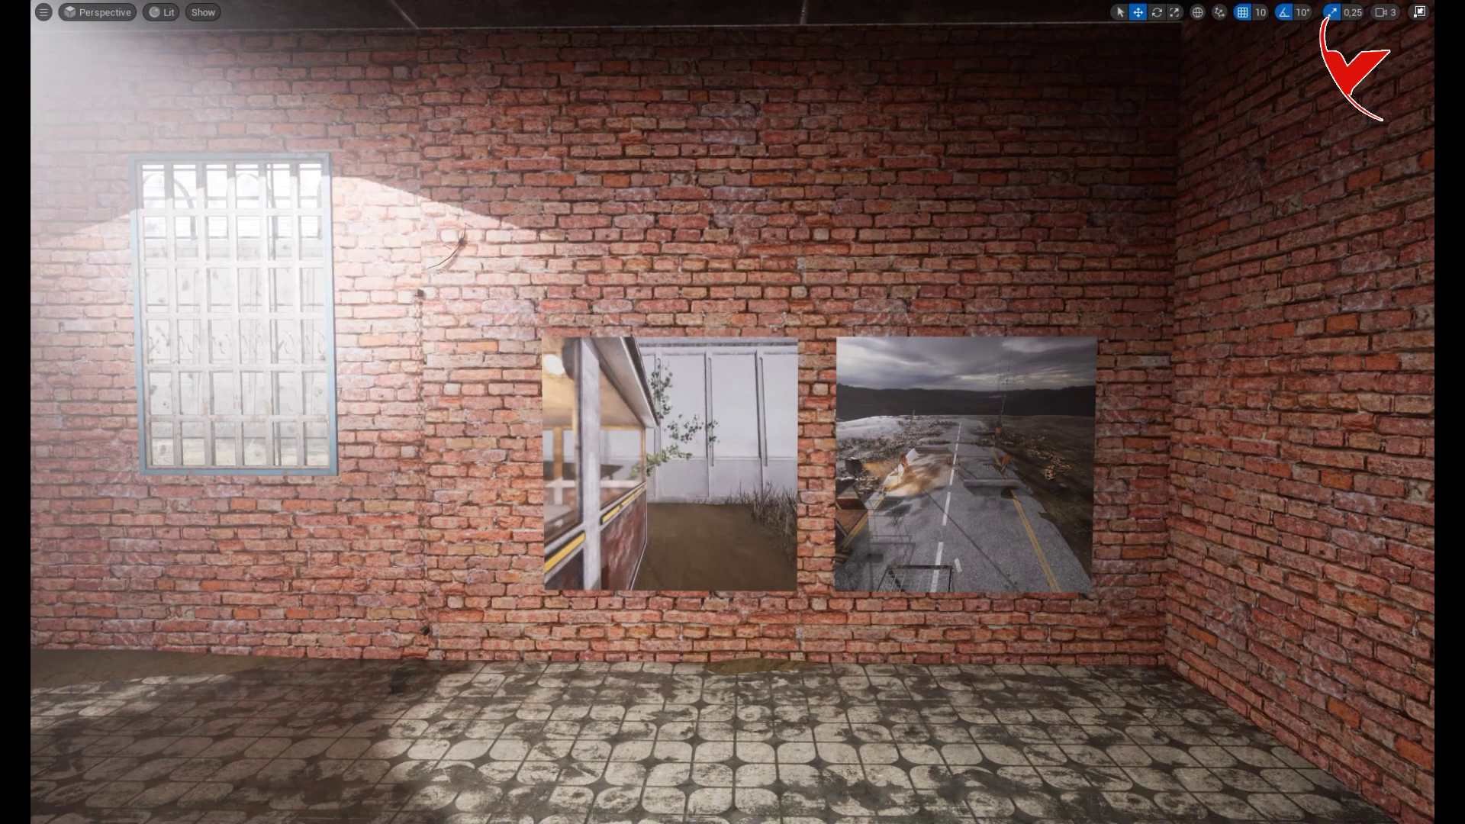
{"action": "mouse_move", "coordinate": [1348, 780]}
{"action": "right_mouse_down"}
{"action": "mouse_move", "coordinate": [1386, 781]}
{"action": "mouse_move", "coordinate": [1371, 776]}
{"action": "right_mouse_up"}
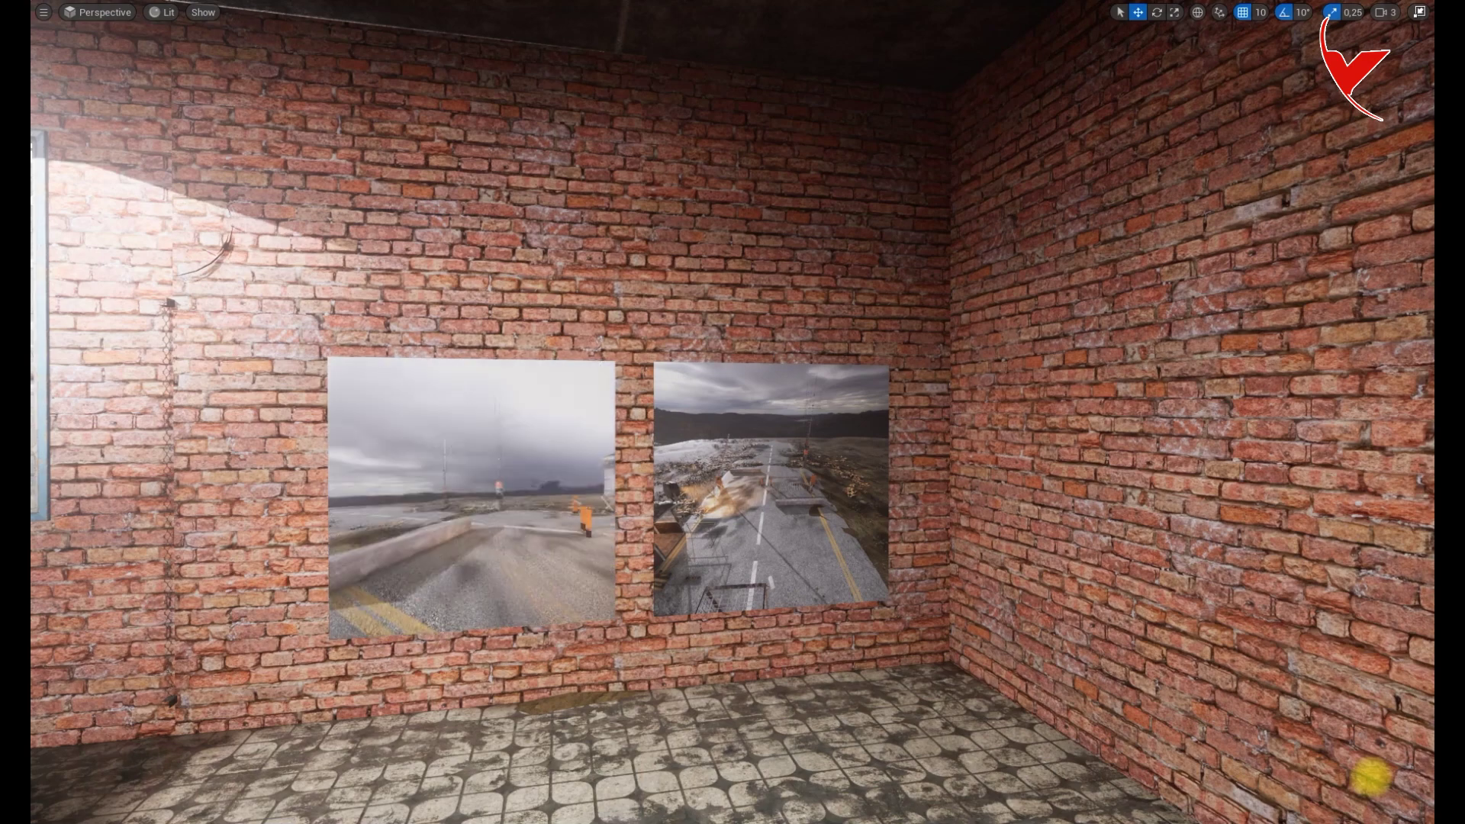
{"action": "right_click_drag", "start_coordinate": [1370, 777], "coordinate": [1366, 775]}
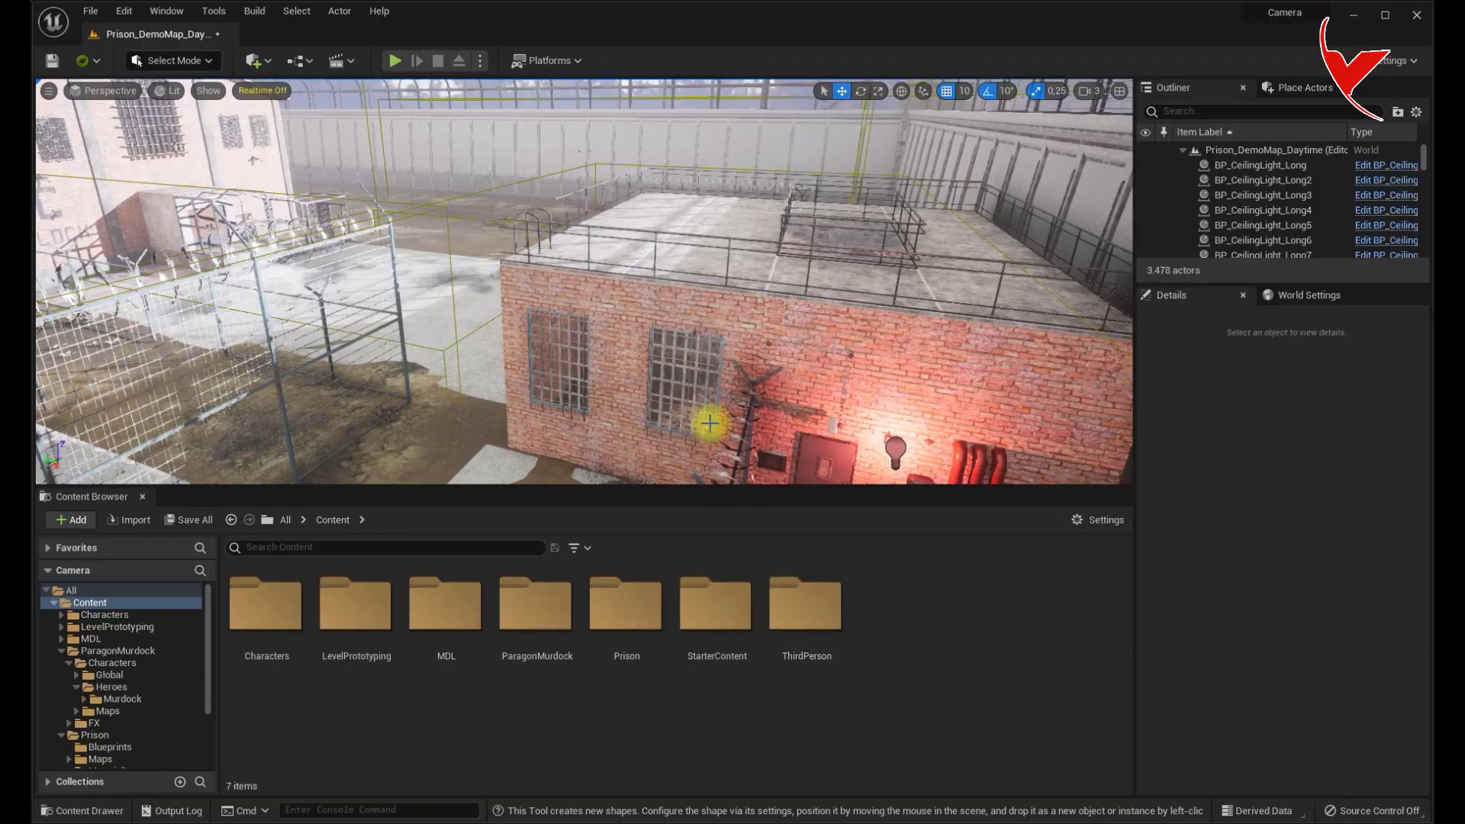
In Modeling Mode, create a thin box 200 wide, 2 deep and 200 high on the floor against the brick wall inside the room.
{"action": "right_click_drag", "start_coordinate": [709, 423], "coordinate": [310, 173]}
{"action": "key", "text": "w"}
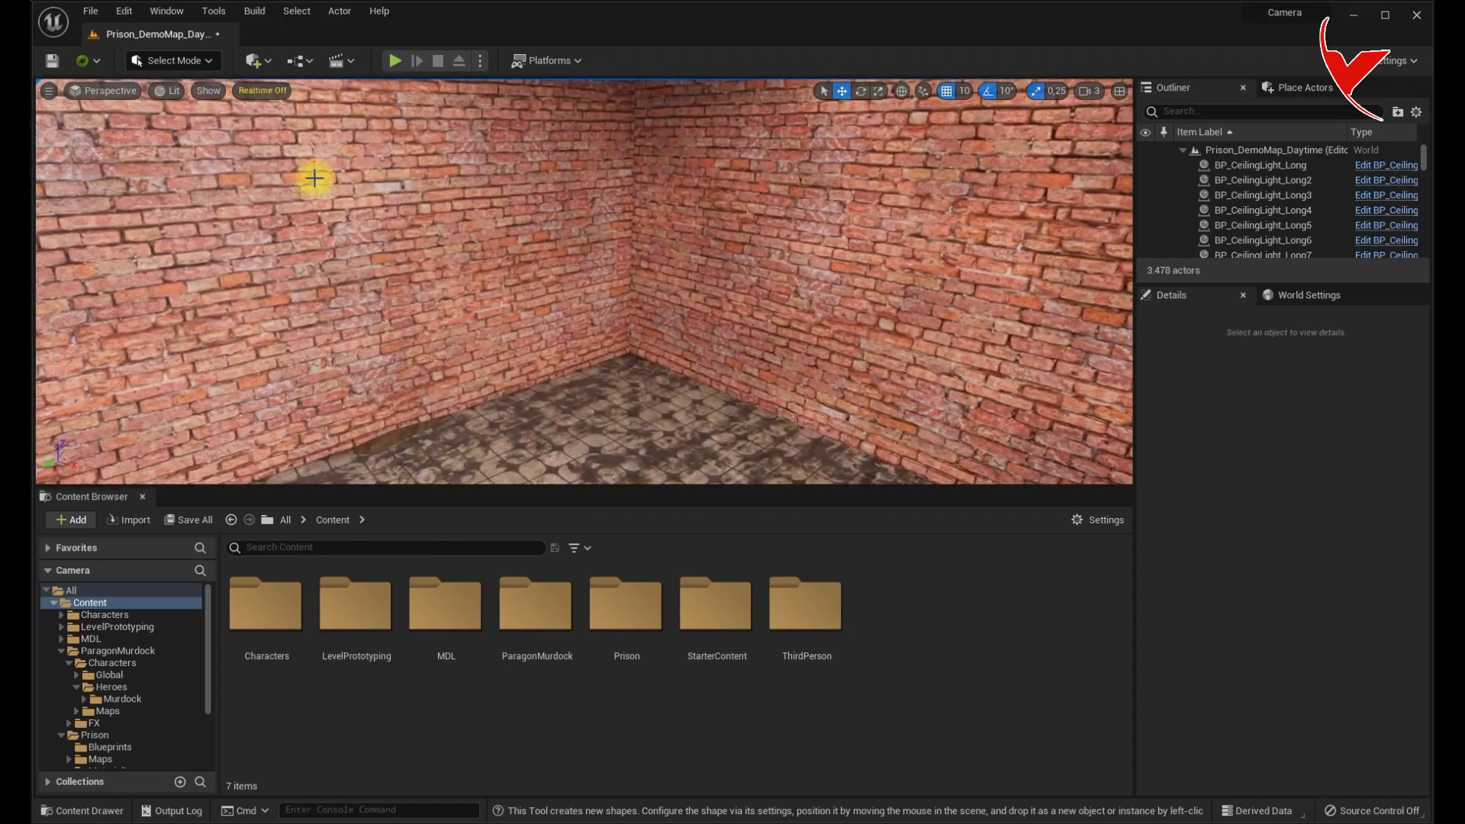
{"action": "left_click", "coordinate": [190, 64]}
{"action": "left_click", "coordinate": [204, 145]}
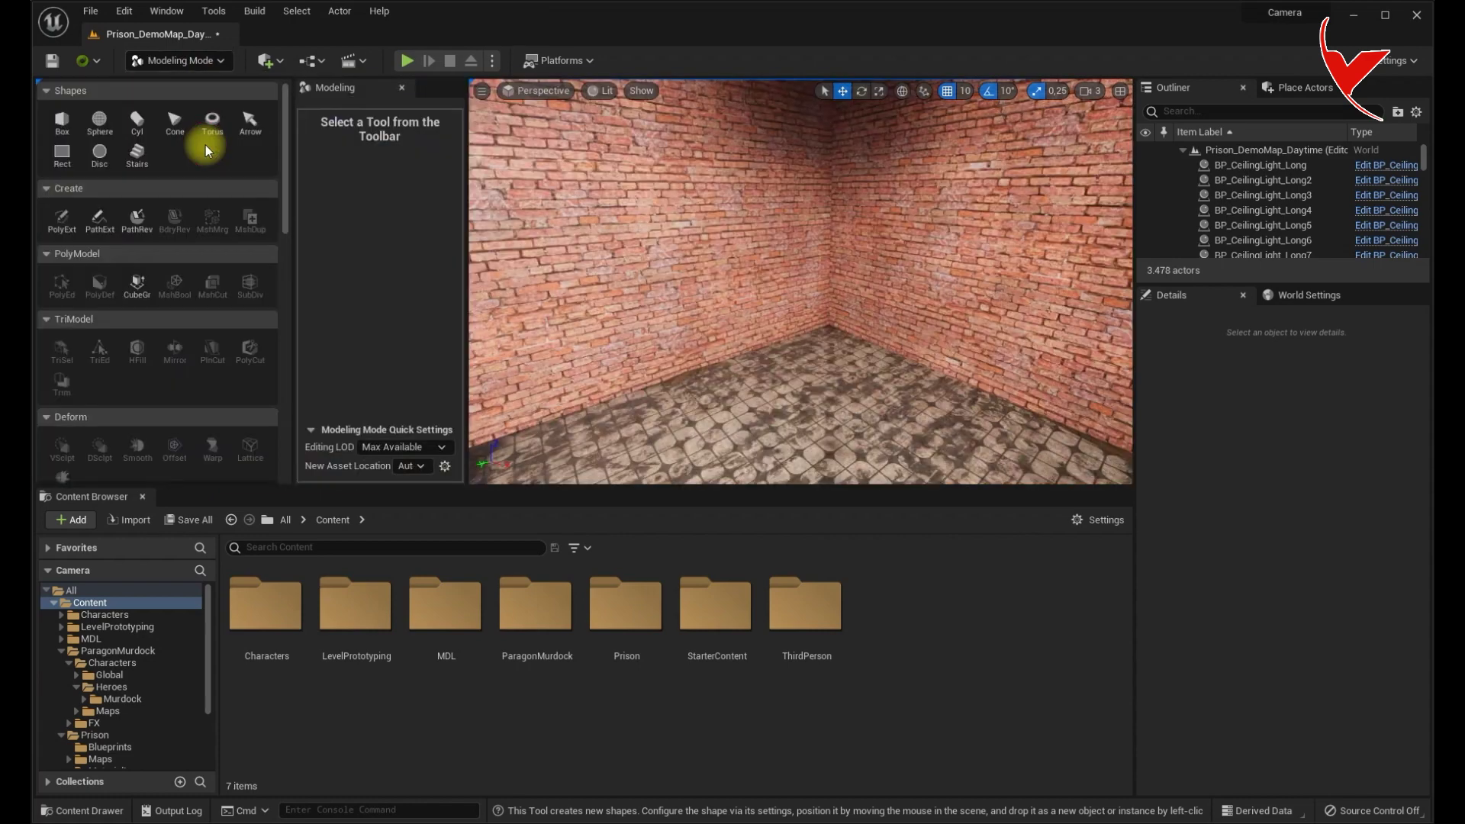
{"action": "left_click", "coordinate": [72, 118]}
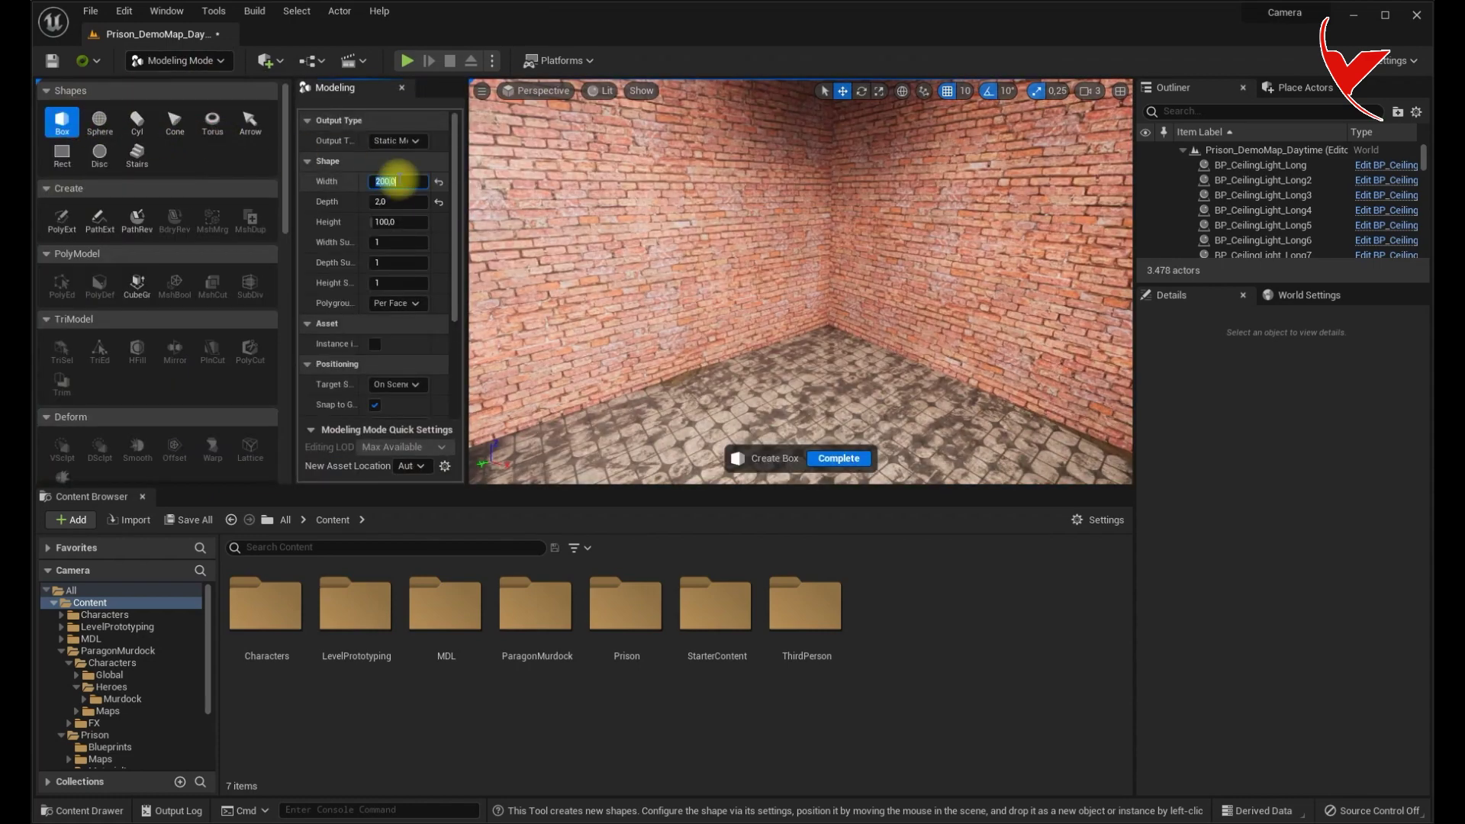
{"action": "left_click", "coordinate": [397, 222]}
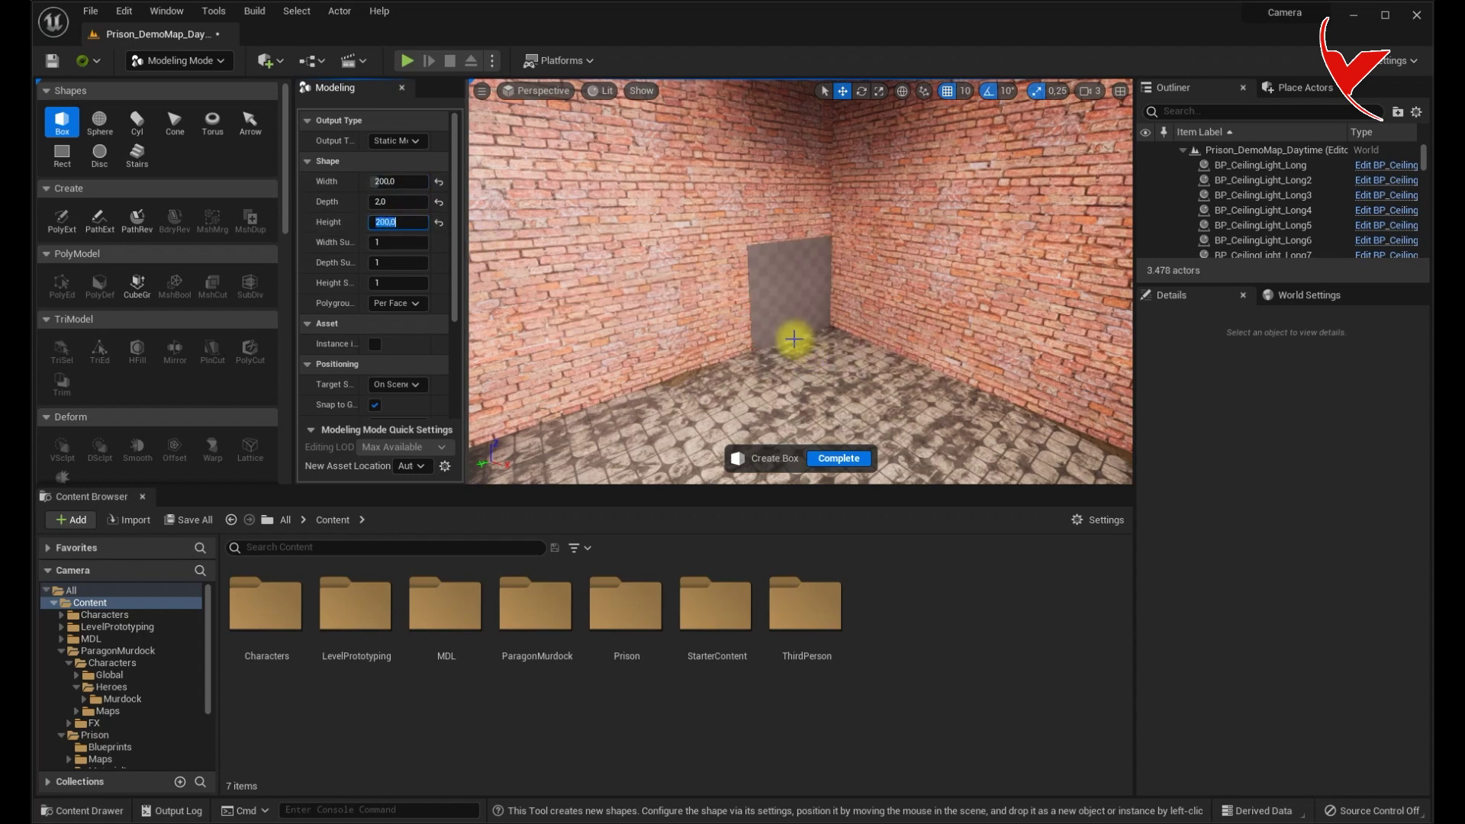
{"action": "left_click", "coordinate": [795, 369]}
{"action": "left_click", "coordinate": [839, 458]}
Return to Select Mode and raise the box onto the brick wall, to about X -7100, Y -9310, Z 840.
{"action": "left_click", "coordinate": [164, 64]}
{"action": "left_click", "coordinate": [165, 84]}
{"action": "mouse_move", "coordinate": [777, 305]}
{"action": "right_mouse_down"}
{"action": "mouse_move", "coordinate": [689, 315]}
{"action": "mouse_move", "coordinate": [785, 287]}
{"action": "right_mouse_up"}
{"action": "left_click_drag", "start_coordinate": [785, 288], "coordinate": [717, 319]}
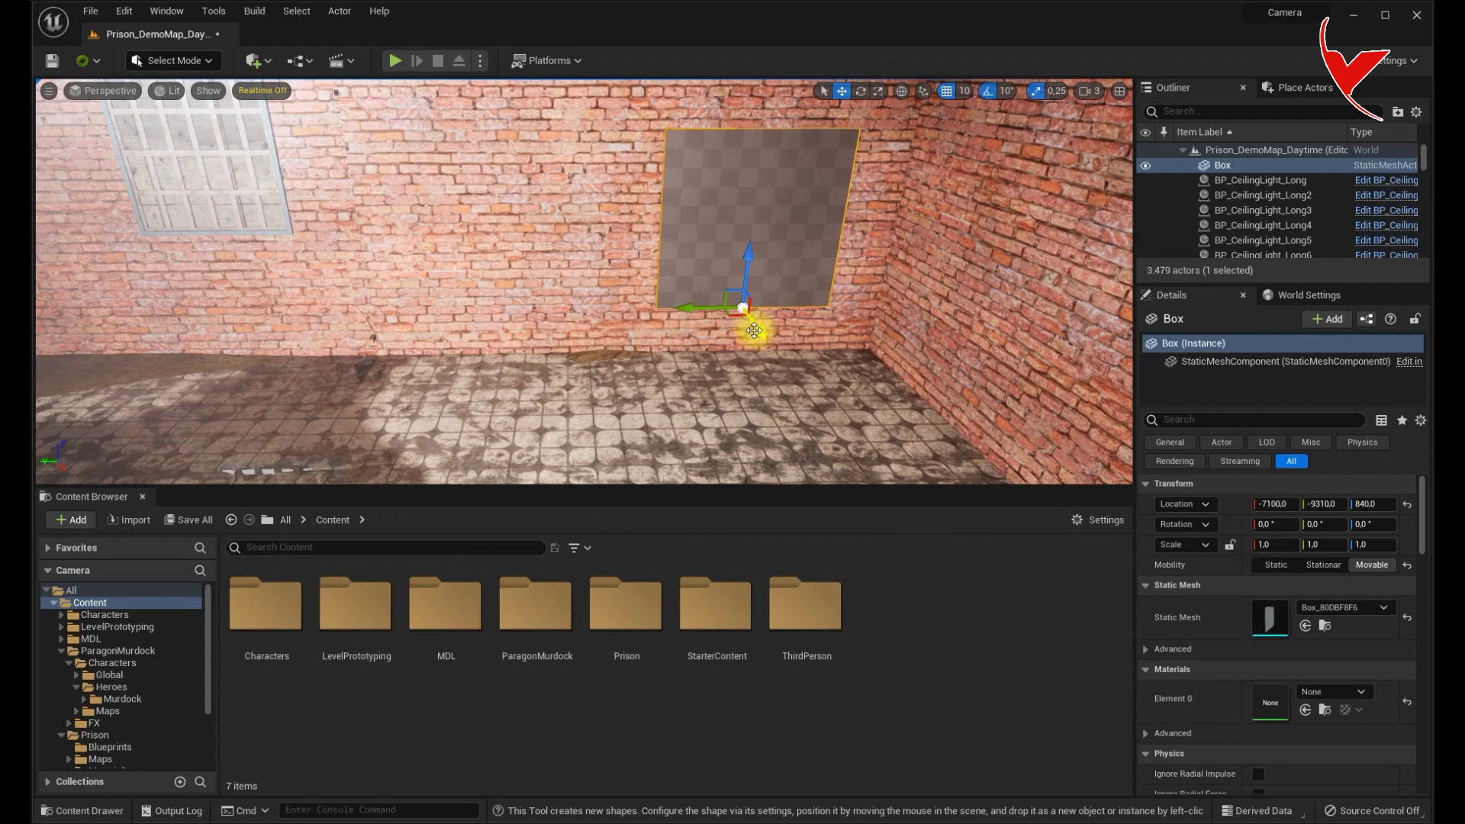
Create a Blueprint Class with Actor as parent in the Content folder and name it Camera.
{"action": "right_click", "coordinate": [940, 630]}
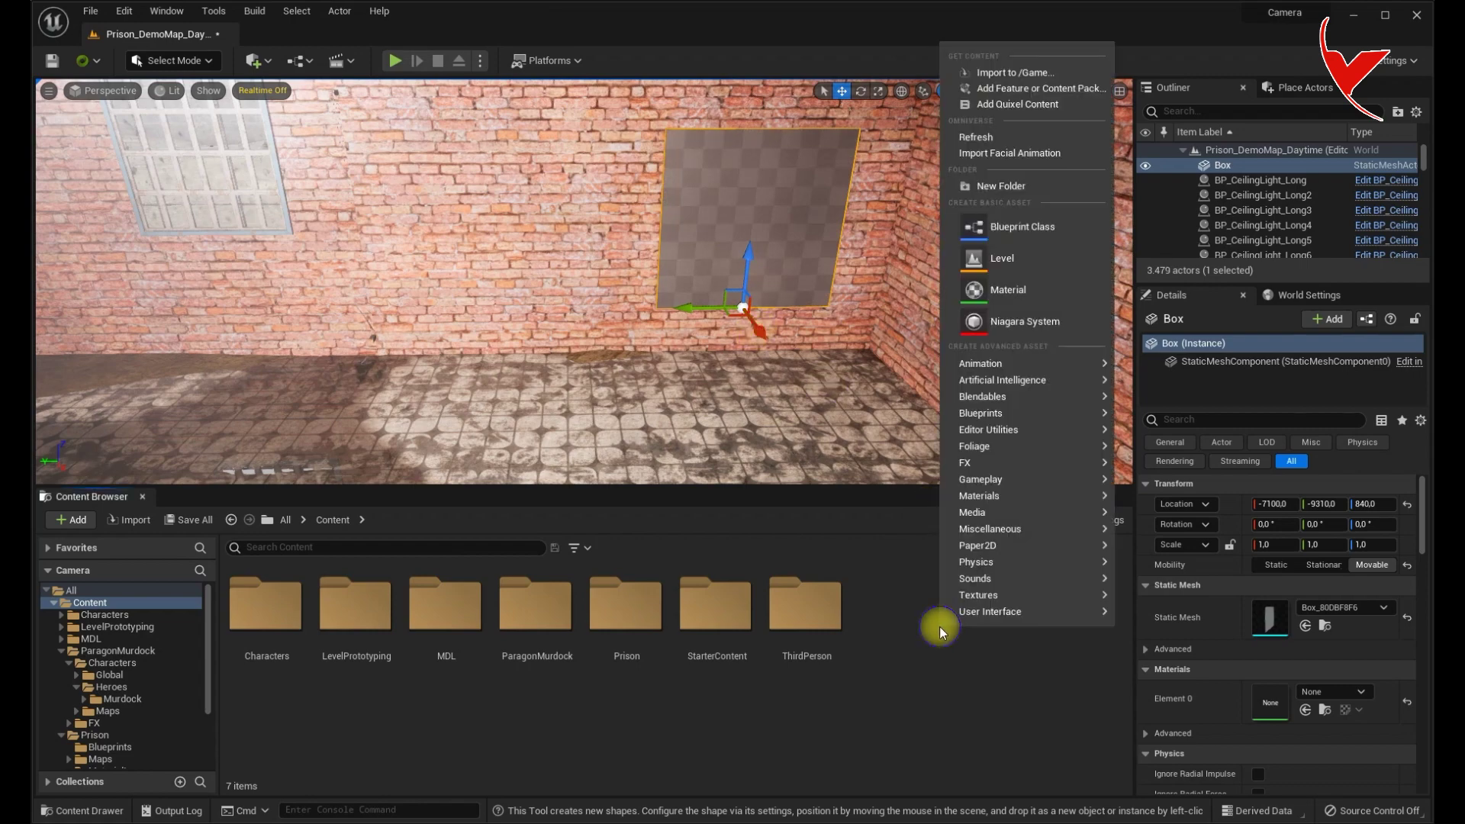
{"action": "left_click", "coordinate": [1016, 241]}
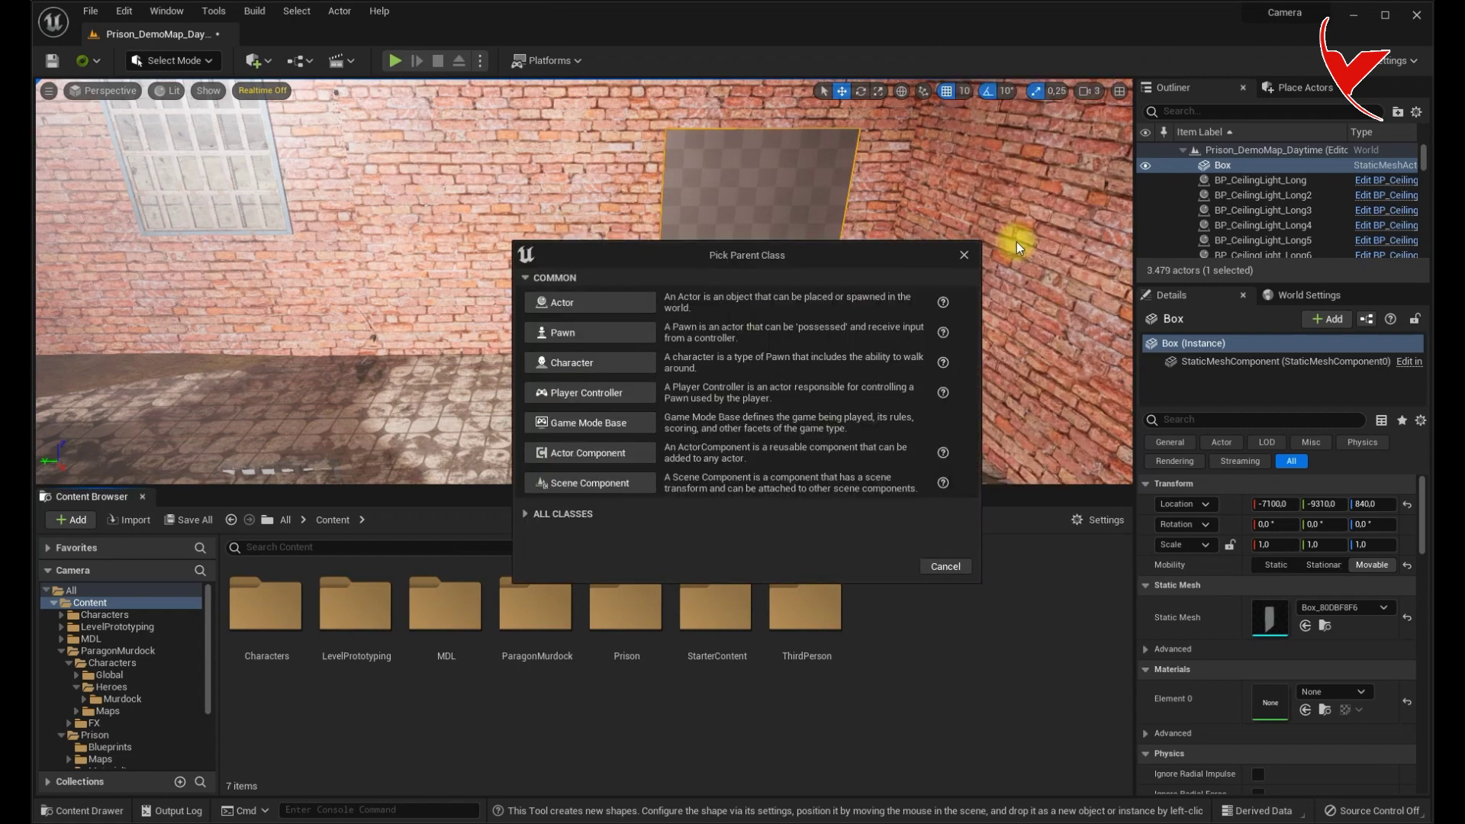
{"action": "left_click", "coordinate": [608, 301]}
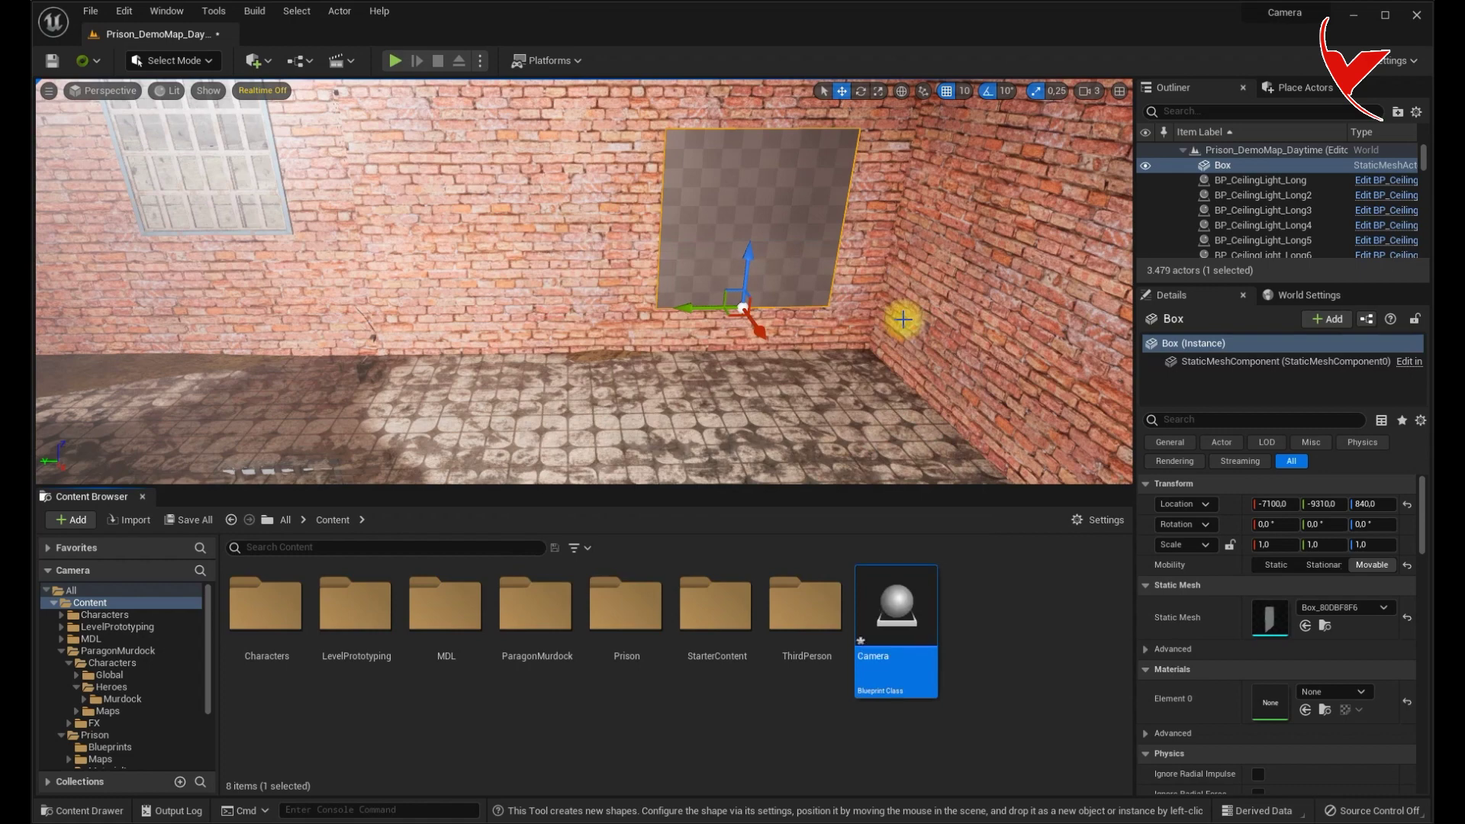
Open the Camera blueprint and add a Static Mesh component under DefaultSceneRoot.
{"action": "double_click", "coordinate": [894, 602]}
{"action": "left_click", "coordinate": [130, 151]}
{"action": "left_click", "coordinate": [66, 108]}
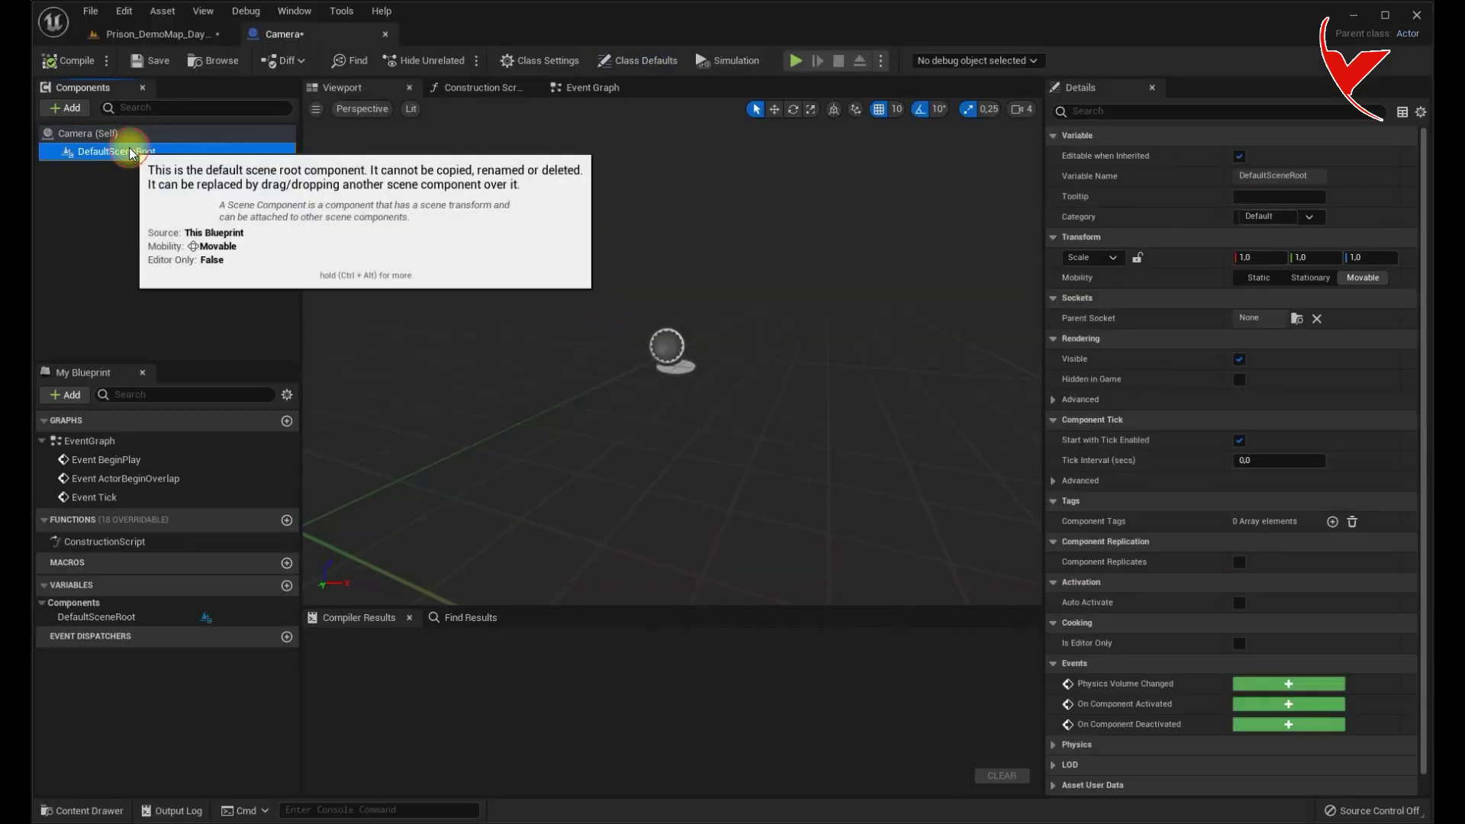
{"action": "type", "text": "stat"}
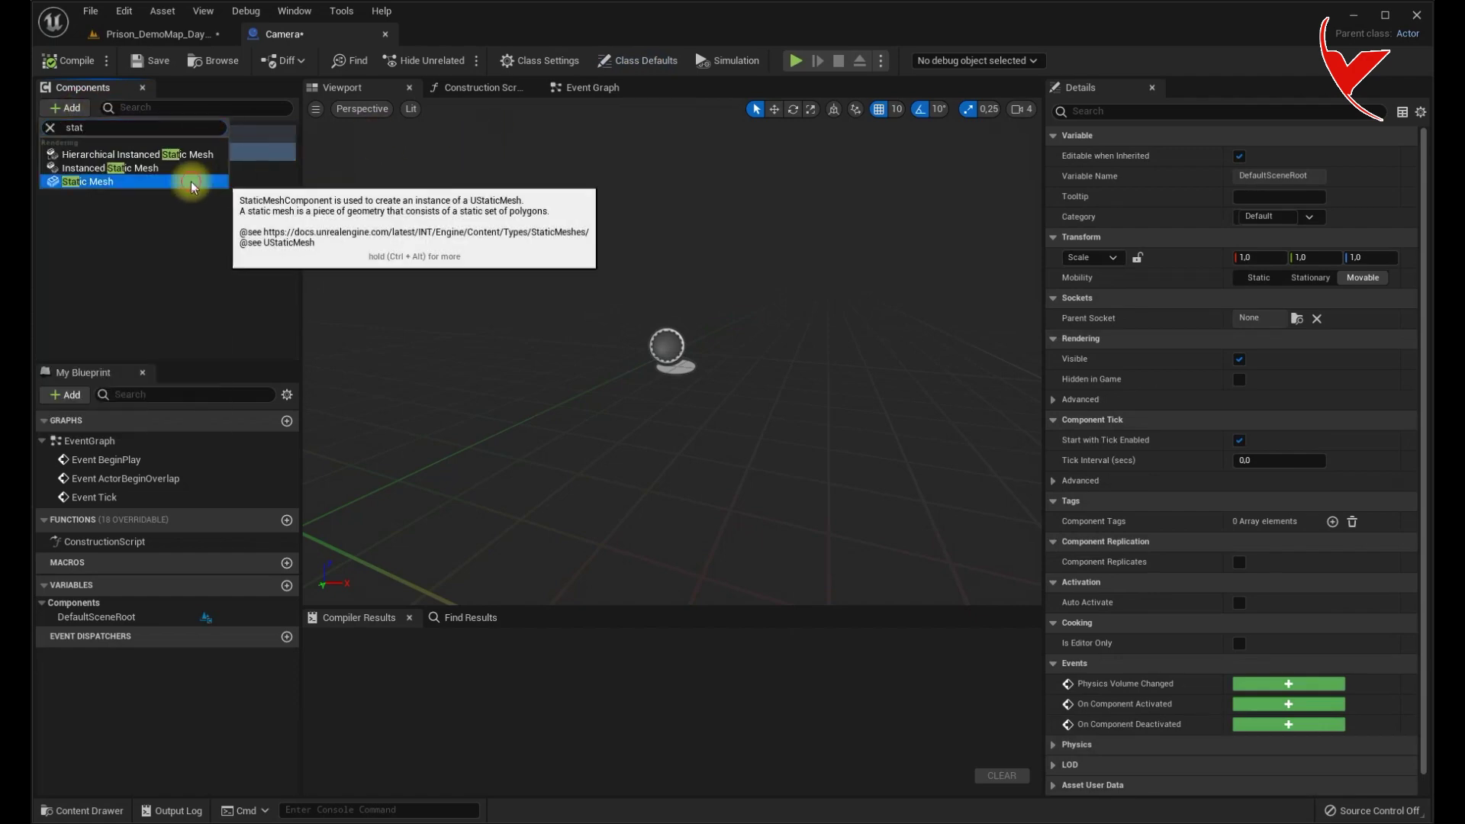
{"action": "left_click", "coordinate": [191, 181]}
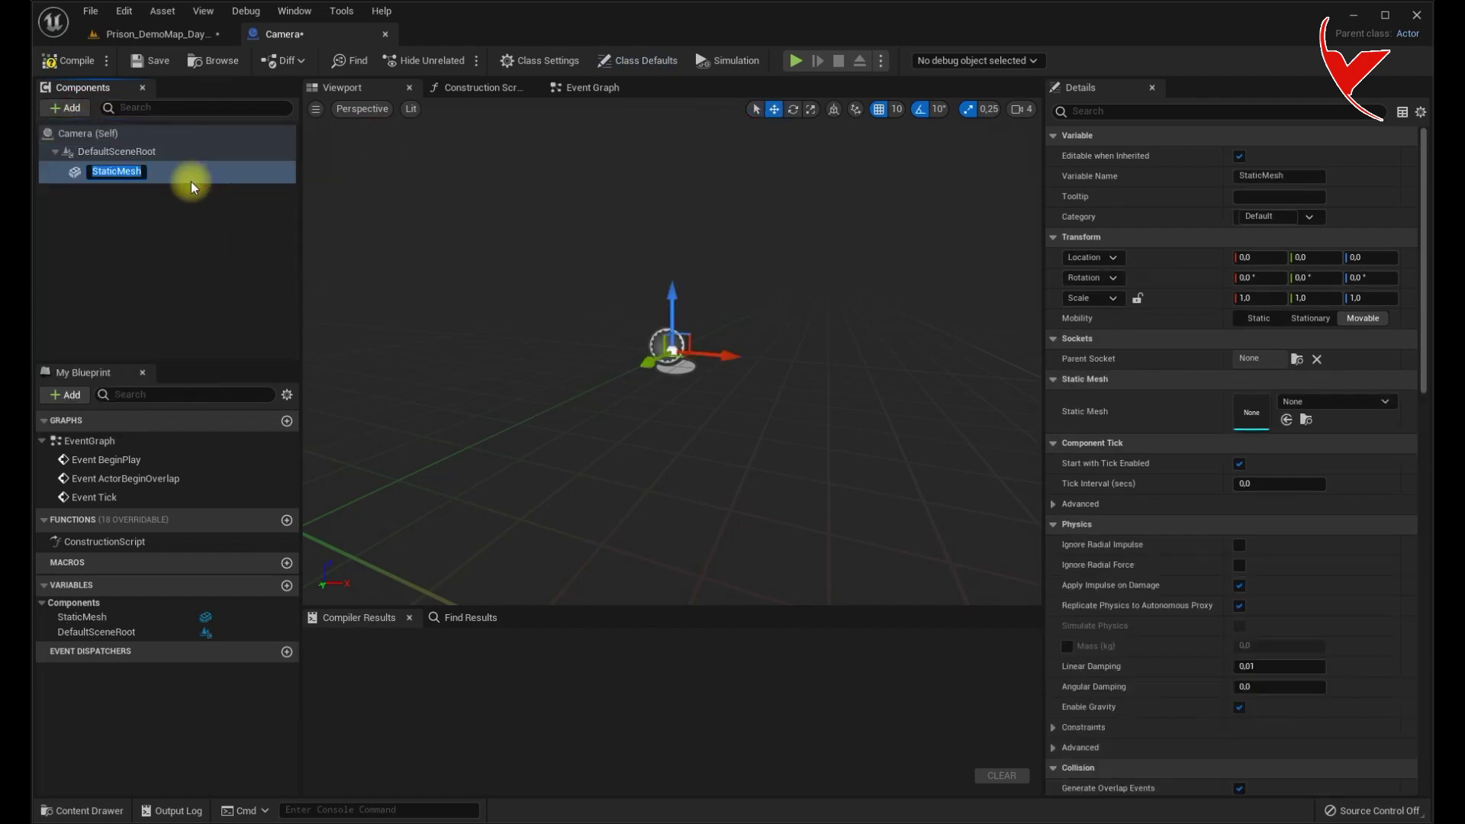
Assign the SM_CCTV mesh from the Prison Meshes folder to the Camera blueprint's Static Mesh component.
{"action": "left_click", "coordinate": [153, 36]}
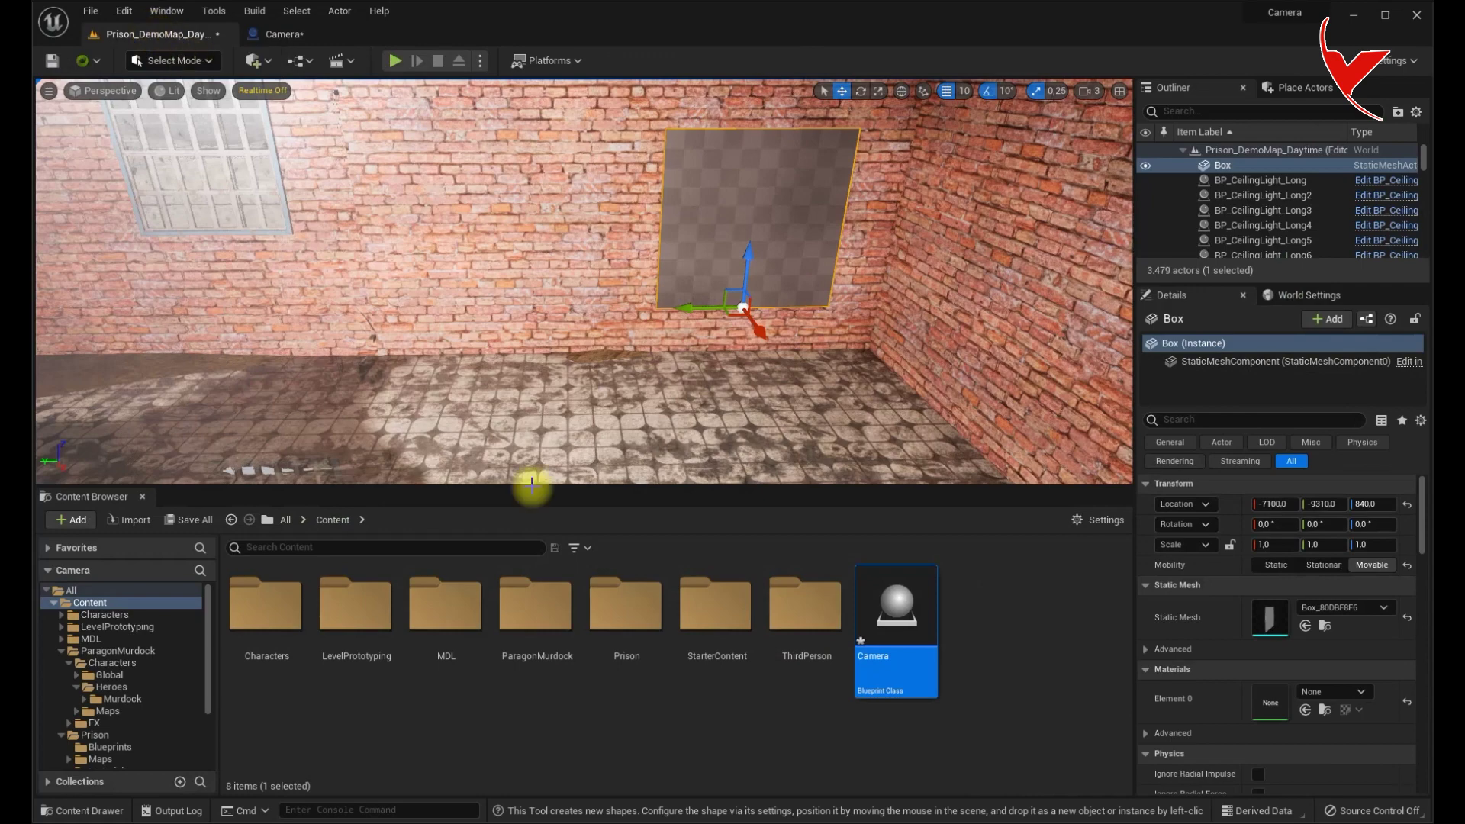
{"action": "double_click", "coordinate": [637, 621]}
{"action": "double_click", "coordinate": [640, 624]}
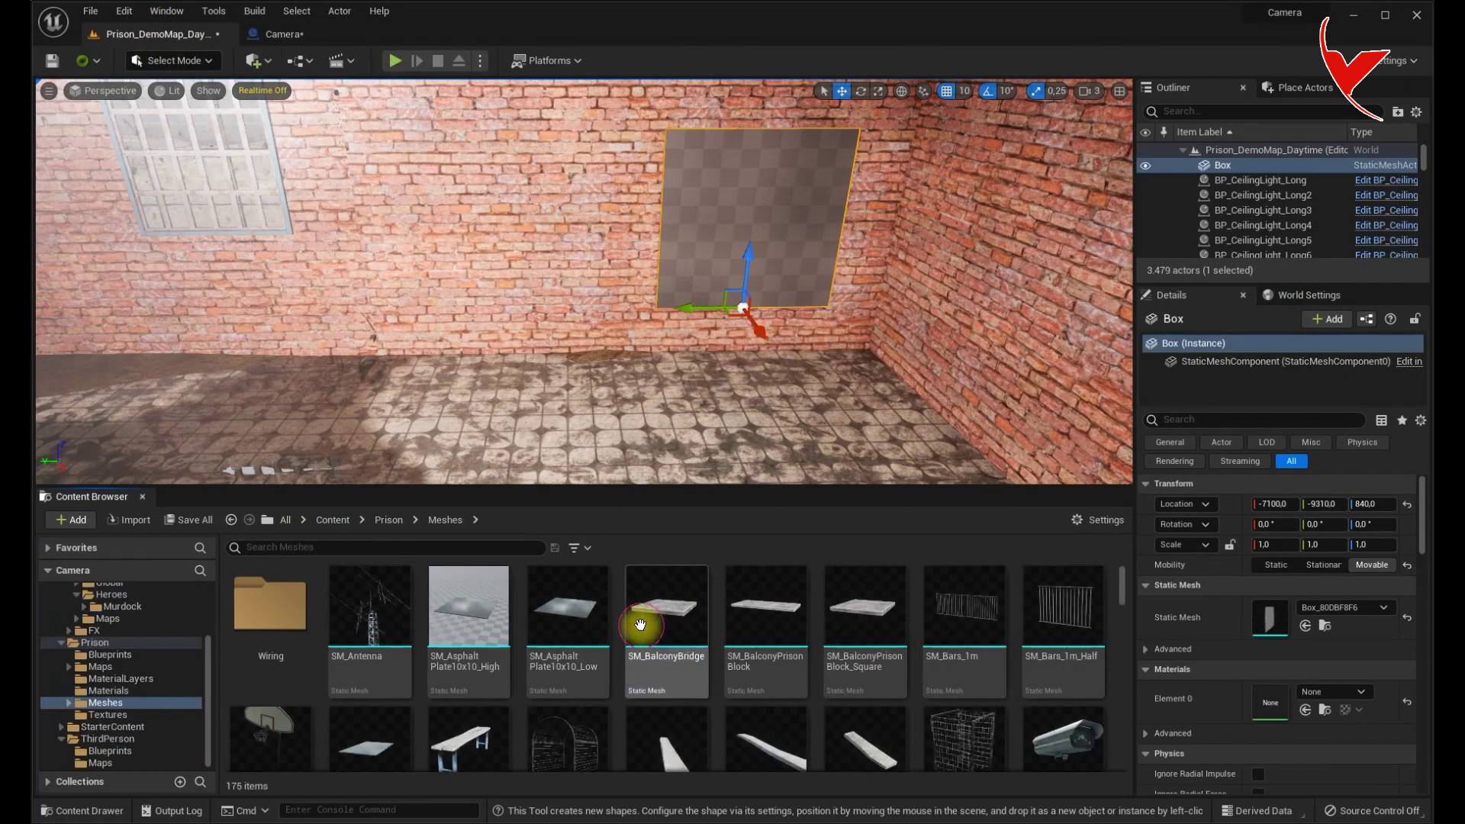
{"action": "left_click", "coordinate": [1057, 725]}
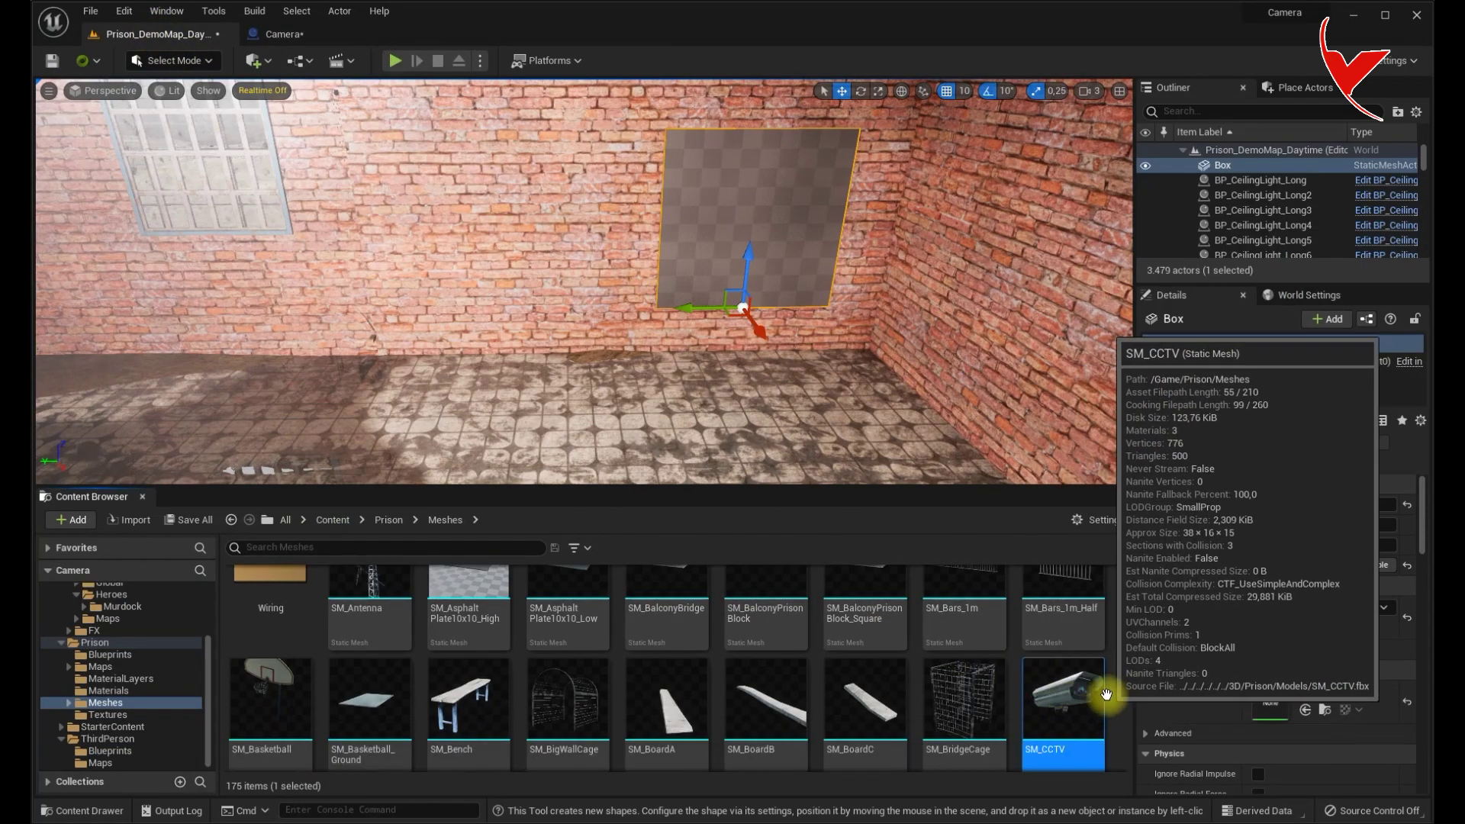
{"action": "left_click", "coordinate": [341, 40]}
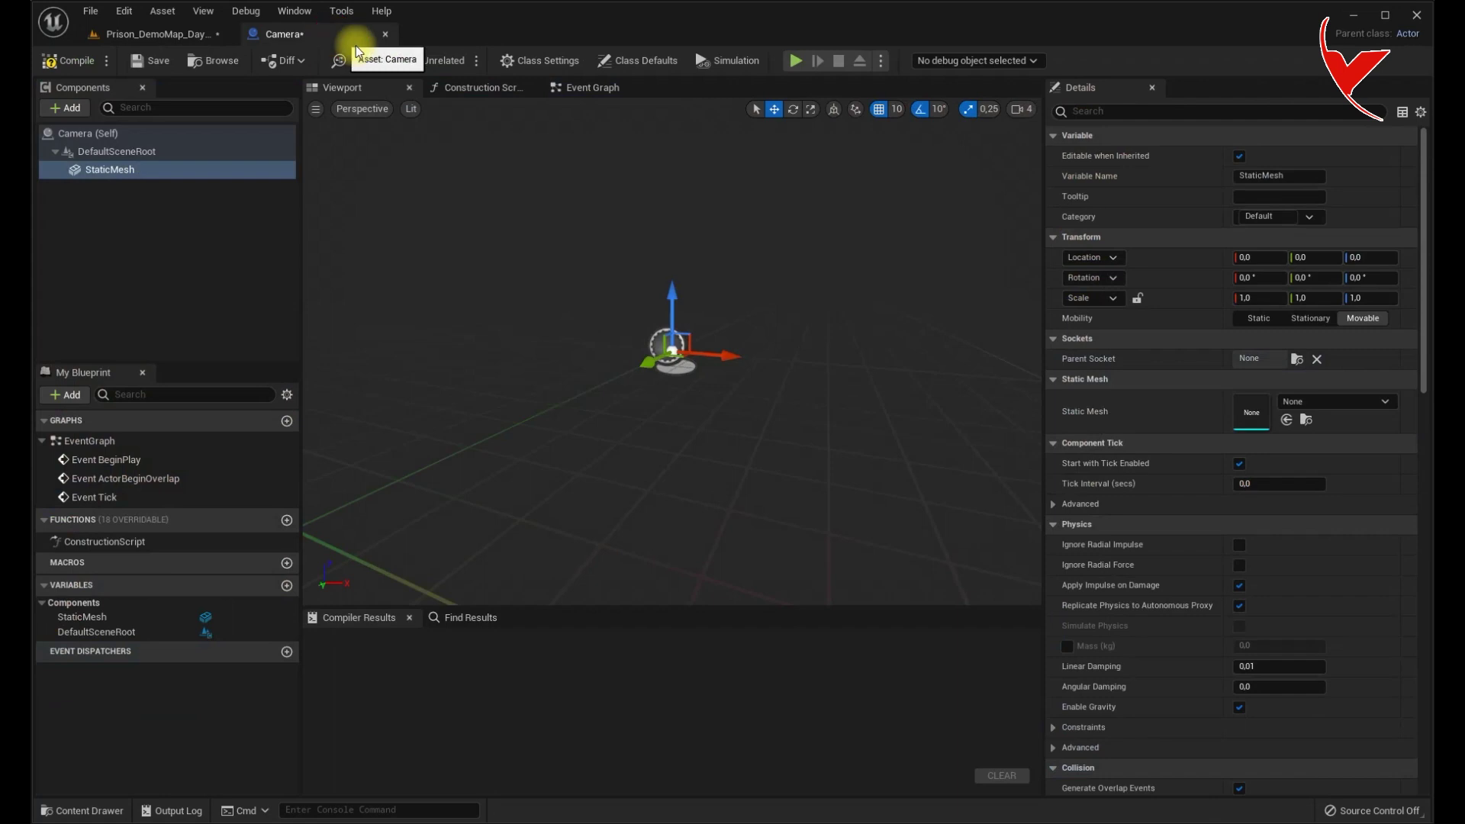
{"action": "left_click", "coordinate": [1284, 420]}
Lower the blueprint viewport's camera speed to 2 and bring the CCTV mesh into close view.
{"action": "key", "text": "d"}
{"action": "right_click_drag", "start_coordinate": [918, 367], "coordinate": [730, 347]}
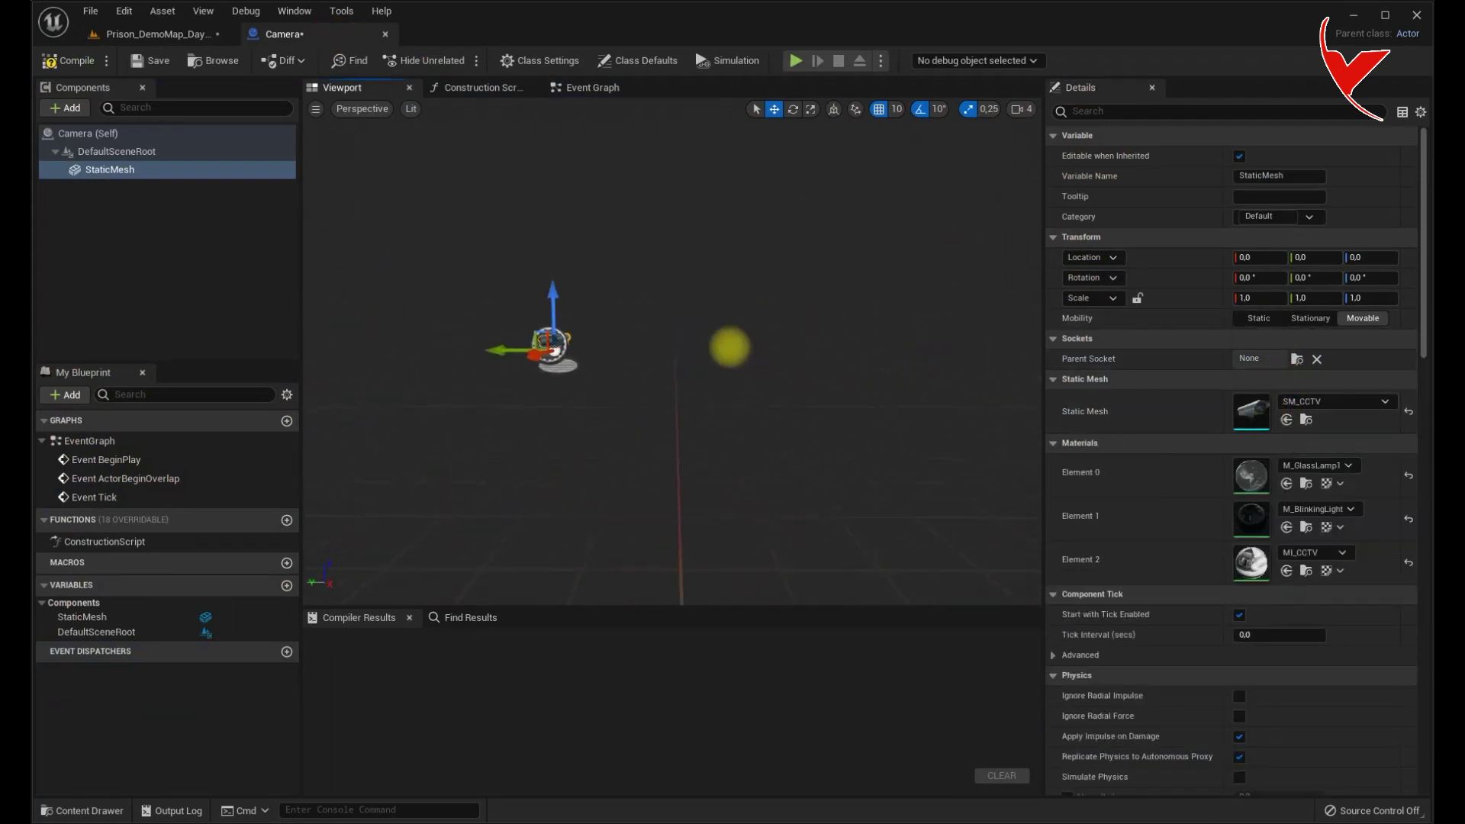
{"action": "left_click", "coordinate": [1021, 108]}
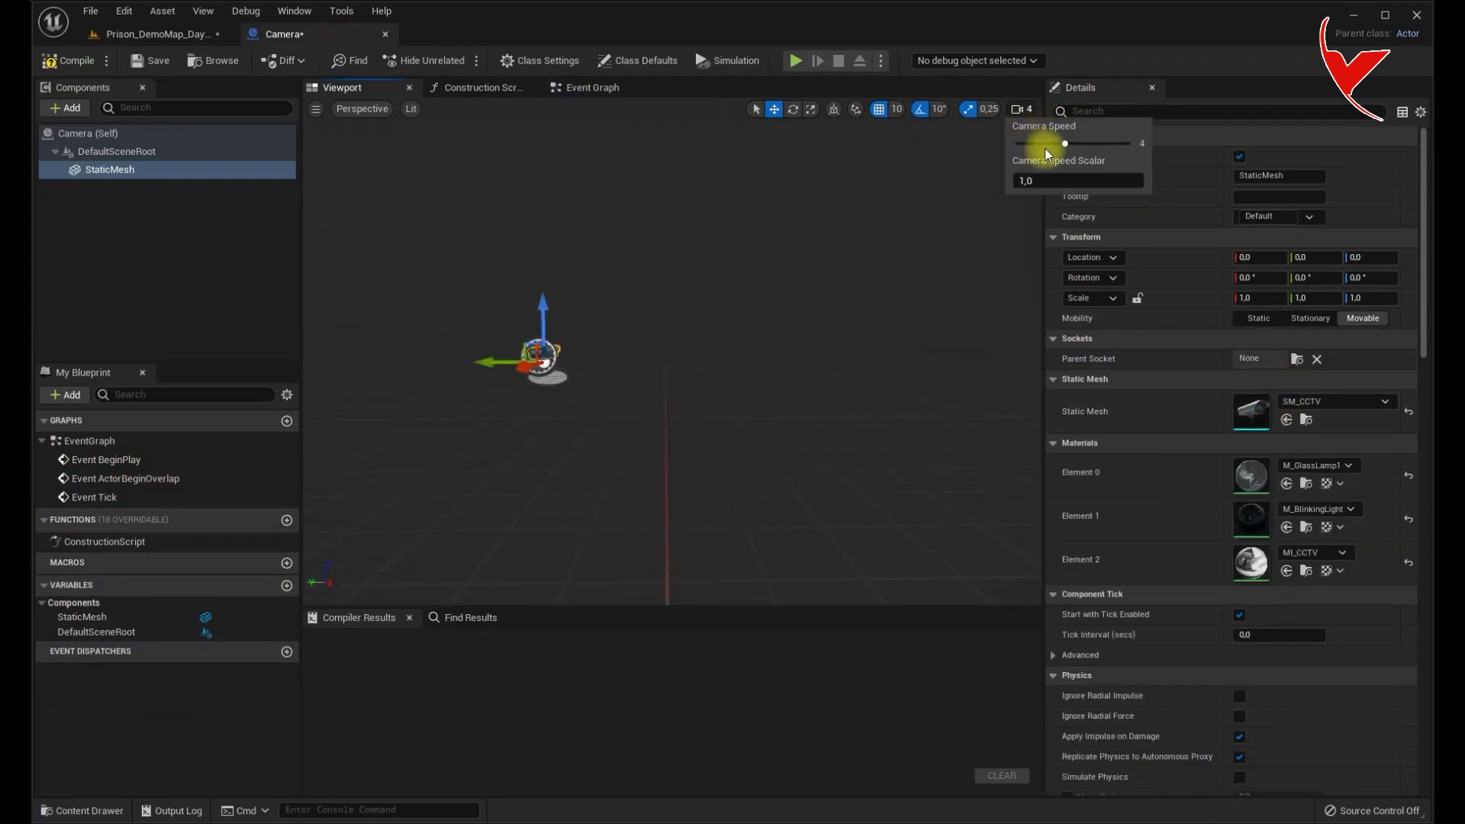
{"action": "key", "text": "w"}
{"action": "mouse_move", "coordinate": [683, 313]}
{"action": "right_mouse_down"}
{"action": "mouse_move", "coordinate": [1096, 299]}
{"action": "mouse_move", "coordinate": [683, 316]}
{"action": "right_mouse_up"}
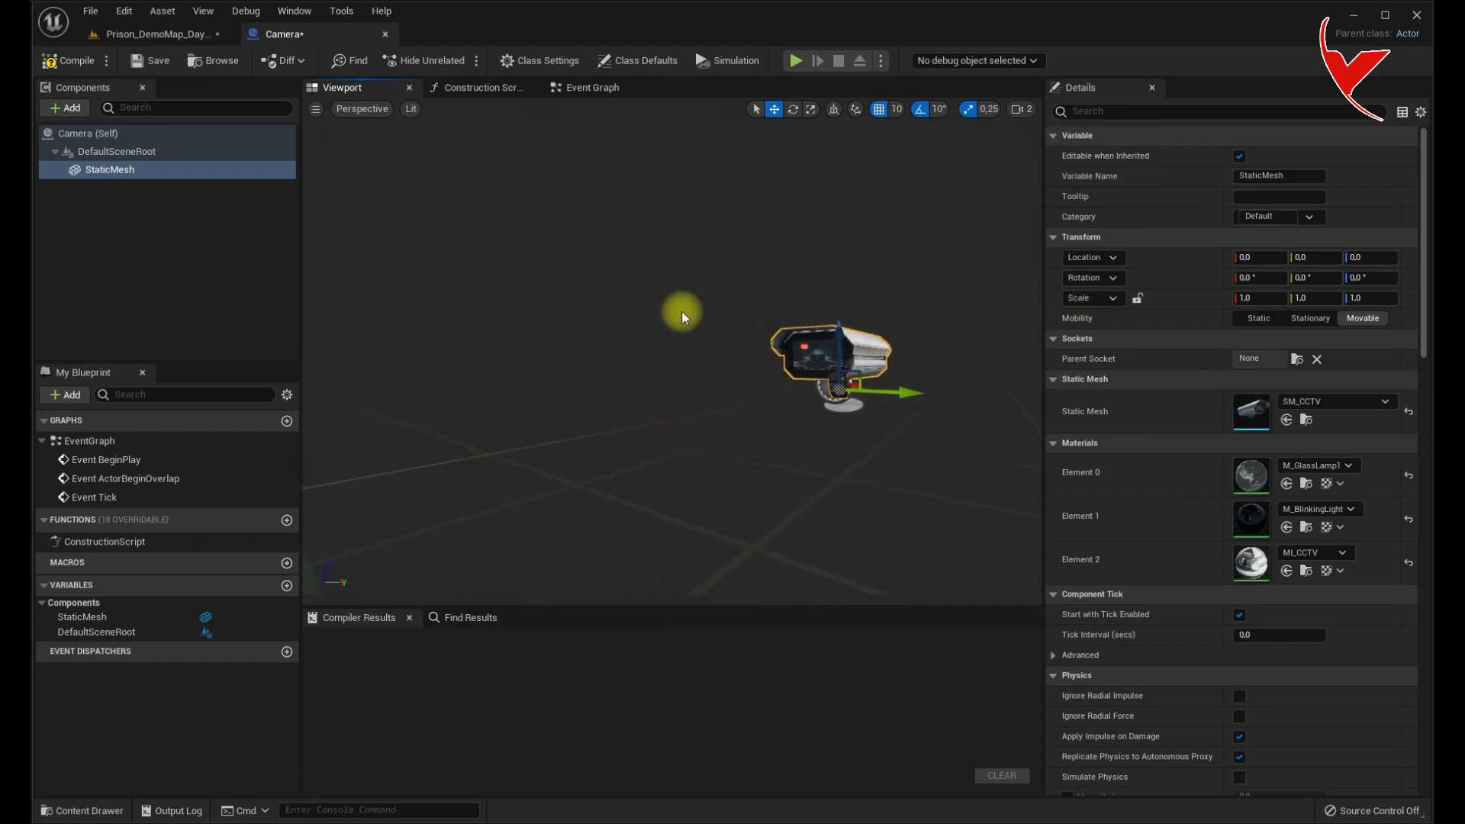
Add a Scene Capture Component 2D under the CCTV mesh and move it along X to about 110.
{"action": "left_click", "coordinate": [86, 111]}
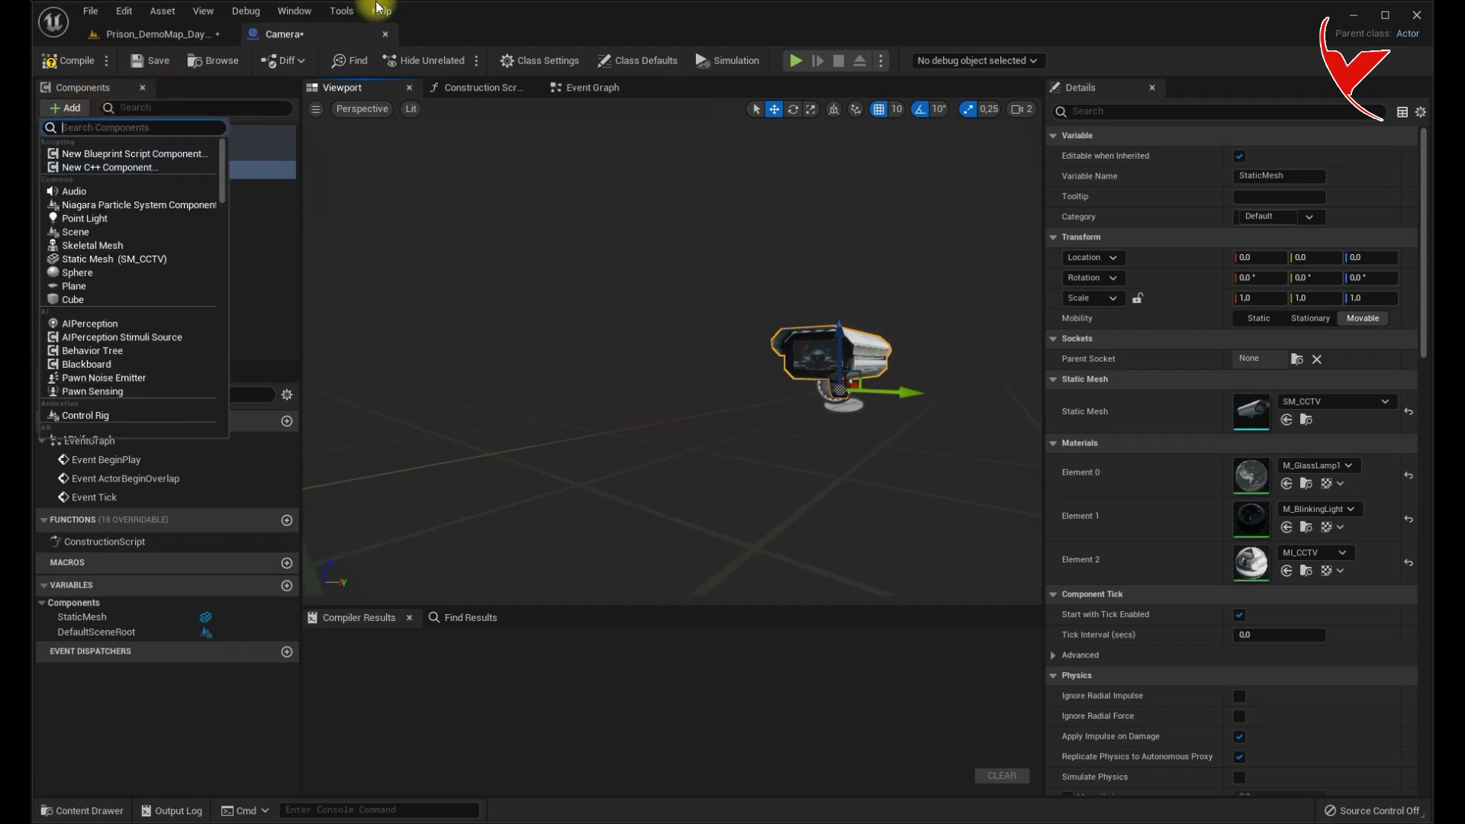
{"action": "type", "text": "2d"}
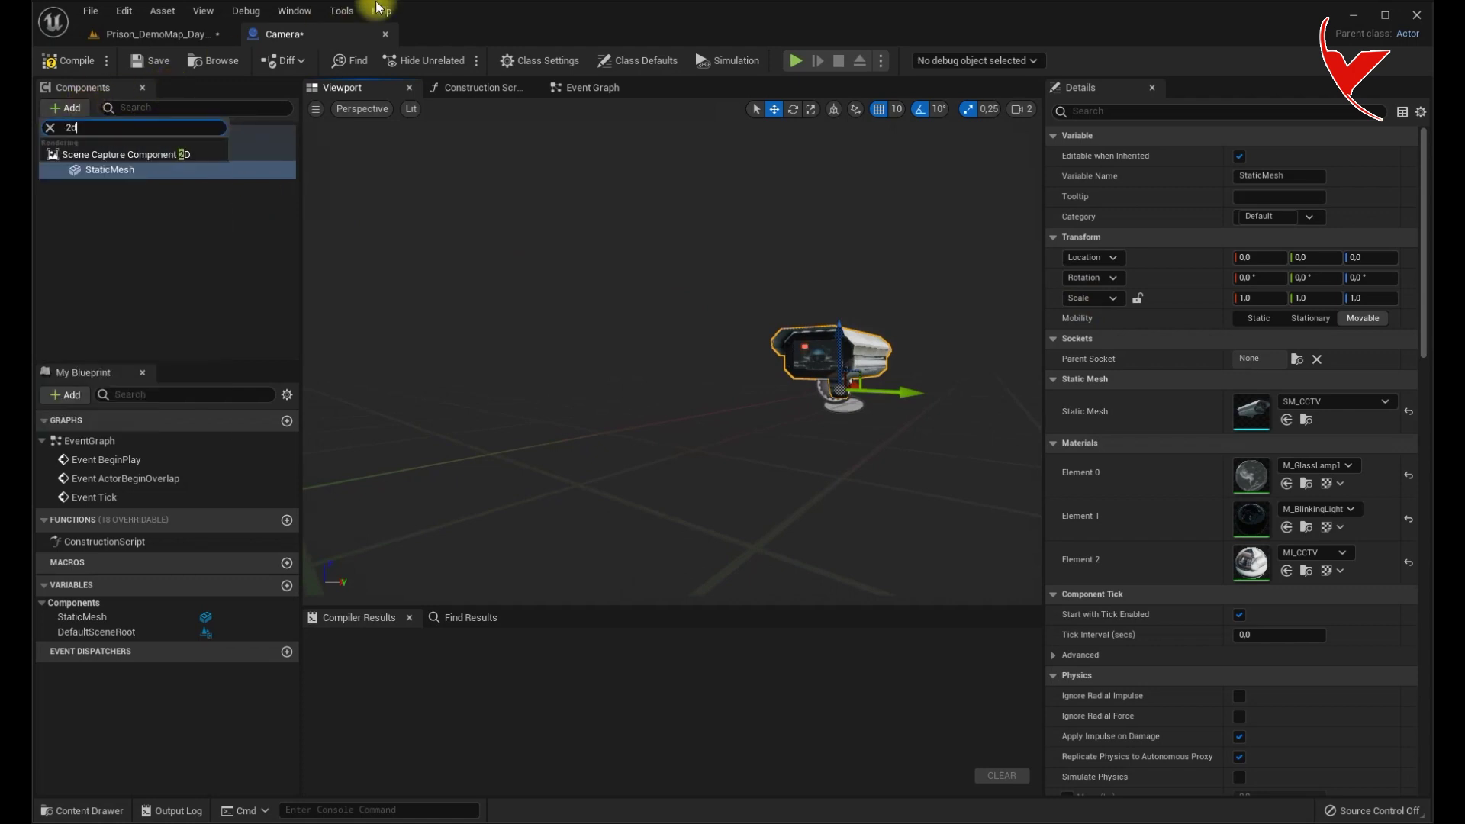
{"action": "left_click", "coordinate": [176, 154]}
{"action": "scroll", "coordinate": [606, 254], "scroll_direction": "up", "scroll_amount": 3}
{"action": "left_click_drag", "start_coordinate": [782, 364], "coordinate": [839, 350]}
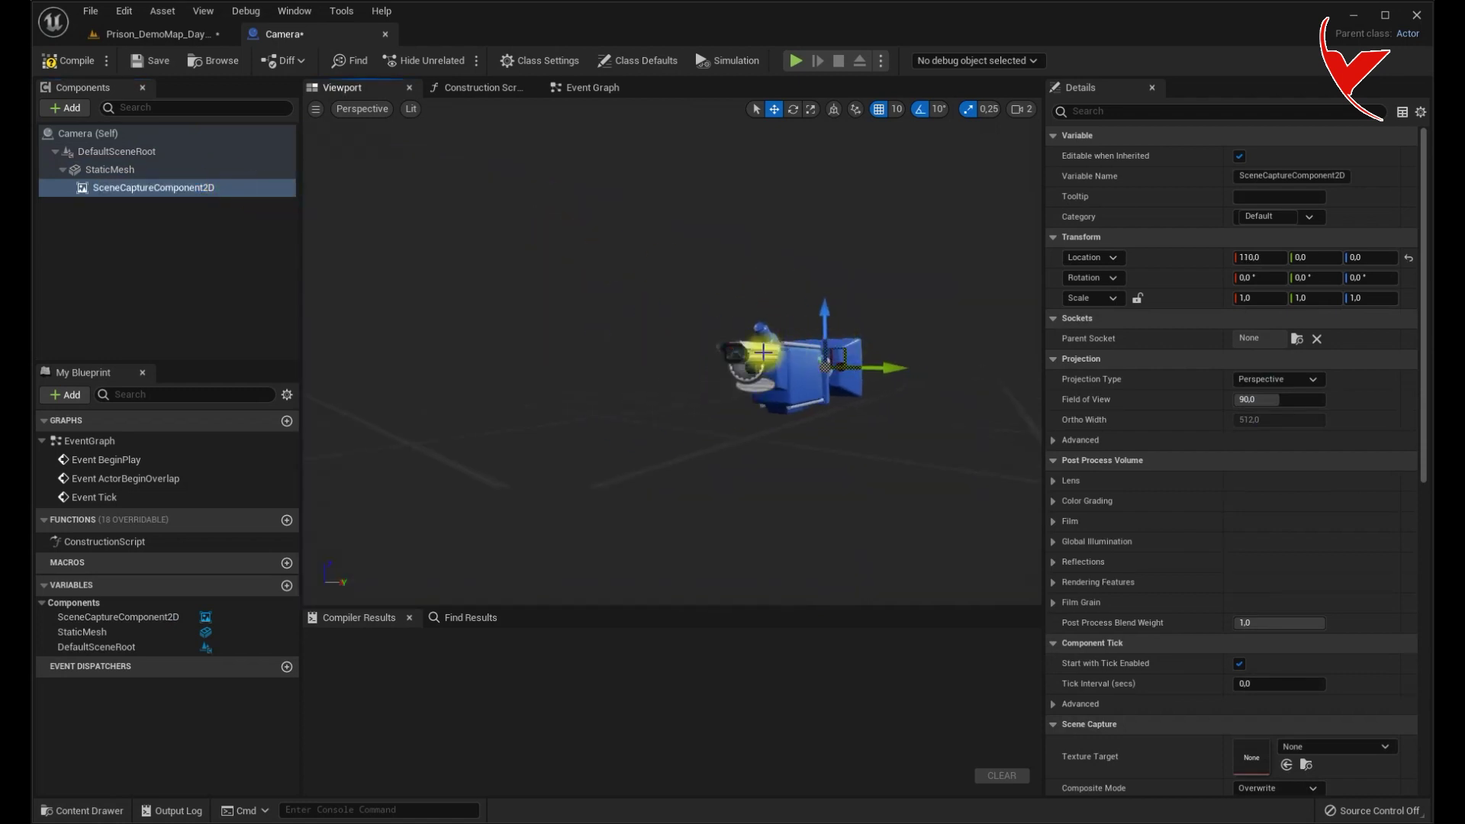
Try tilting the CCTV mesh to about -20° around Y with its attached capture component, and undo the rotation.
{"action": "left_click", "coordinate": [750, 365]}
{"action": "left_click", "coordinate": [794, 111]}
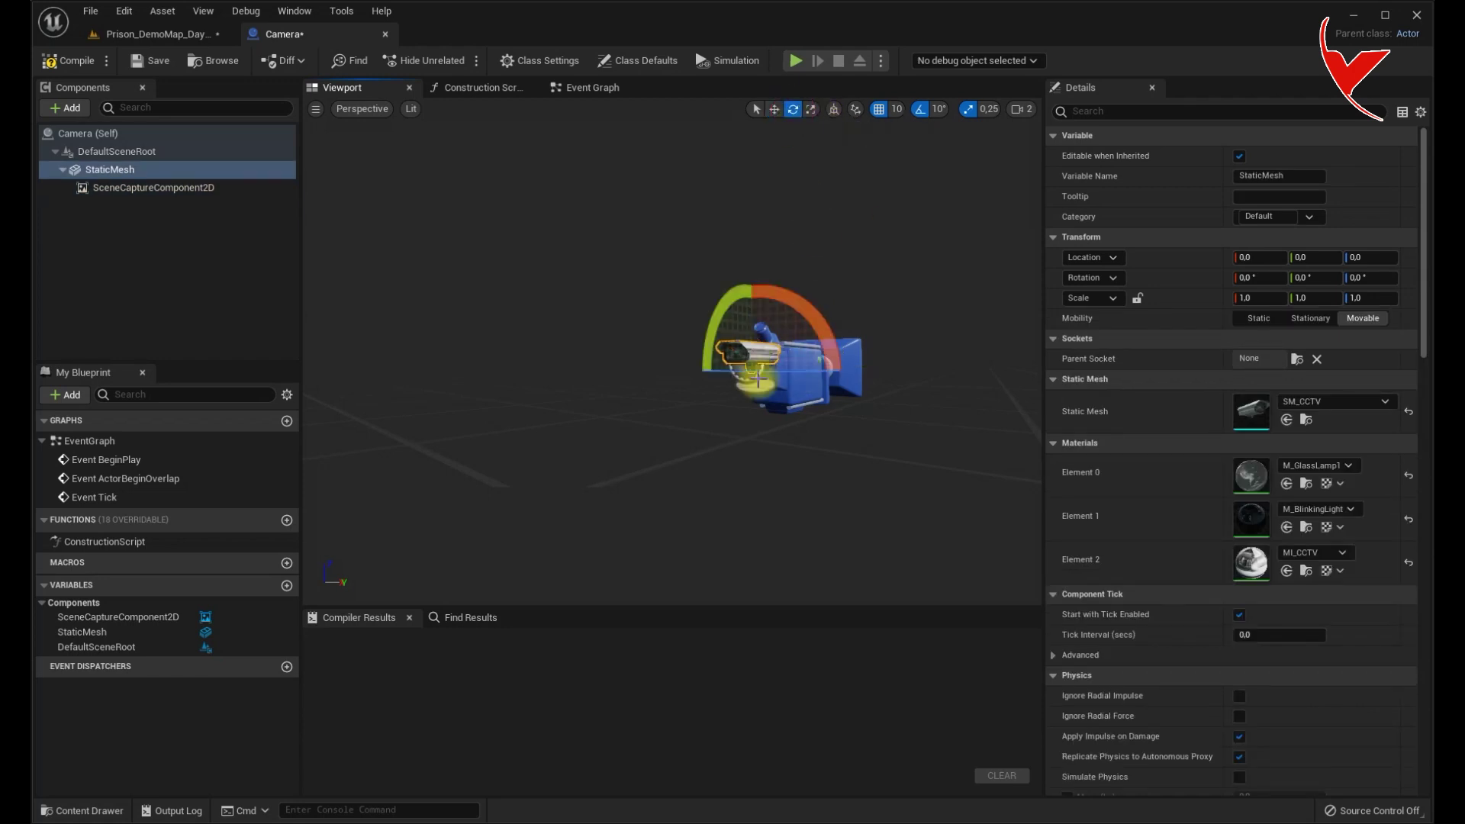
{"action": "mouse_move", "coordinate": [758, 372]}
{"action": "left_mouse_down"}
{"action": "mouse_move", "coordinate": [881, 376]}
{"action": "mouse_move", "coordinate": [763, 359]}
{"action": "left_mouse_up"}
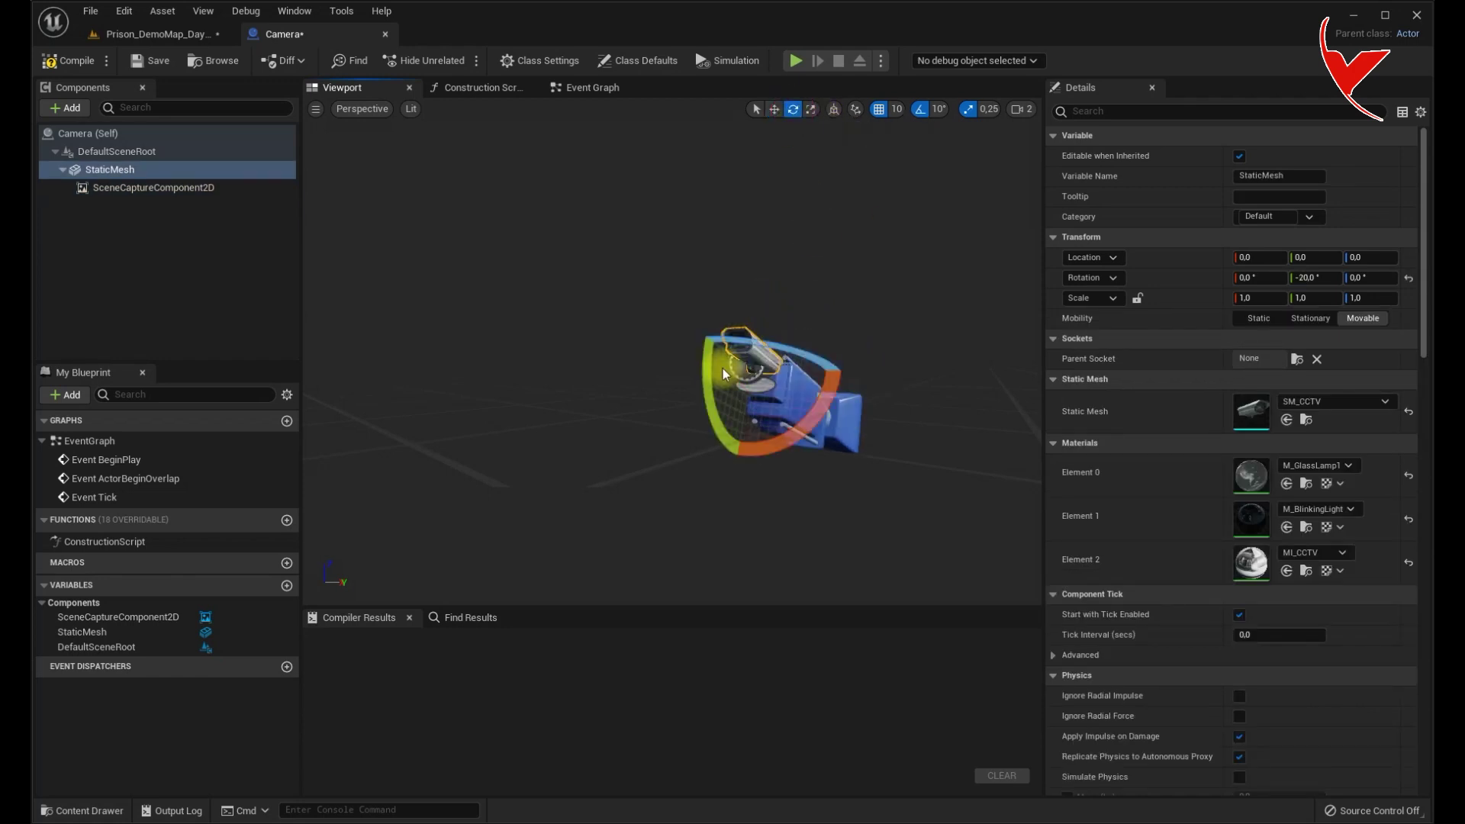
{"action": "key", "text": "ctrl+z"}
Reparent SceneCaptureComponent2D to DefaultSceneRoot and set the CCTV static mesh's Z rotation to -180°.
{"action": "left_click", "coordinate": [164, 188]}
{"action": "mouse_move", "coordinate": [160, 189]}
{"action": "left_mouse_down"}
{"action": "mouse_move", "coordinate": [144, 160]}
{"action": "mouse_move", "coordinate": [160, 187]}
{"action": "left_mouse_up"}
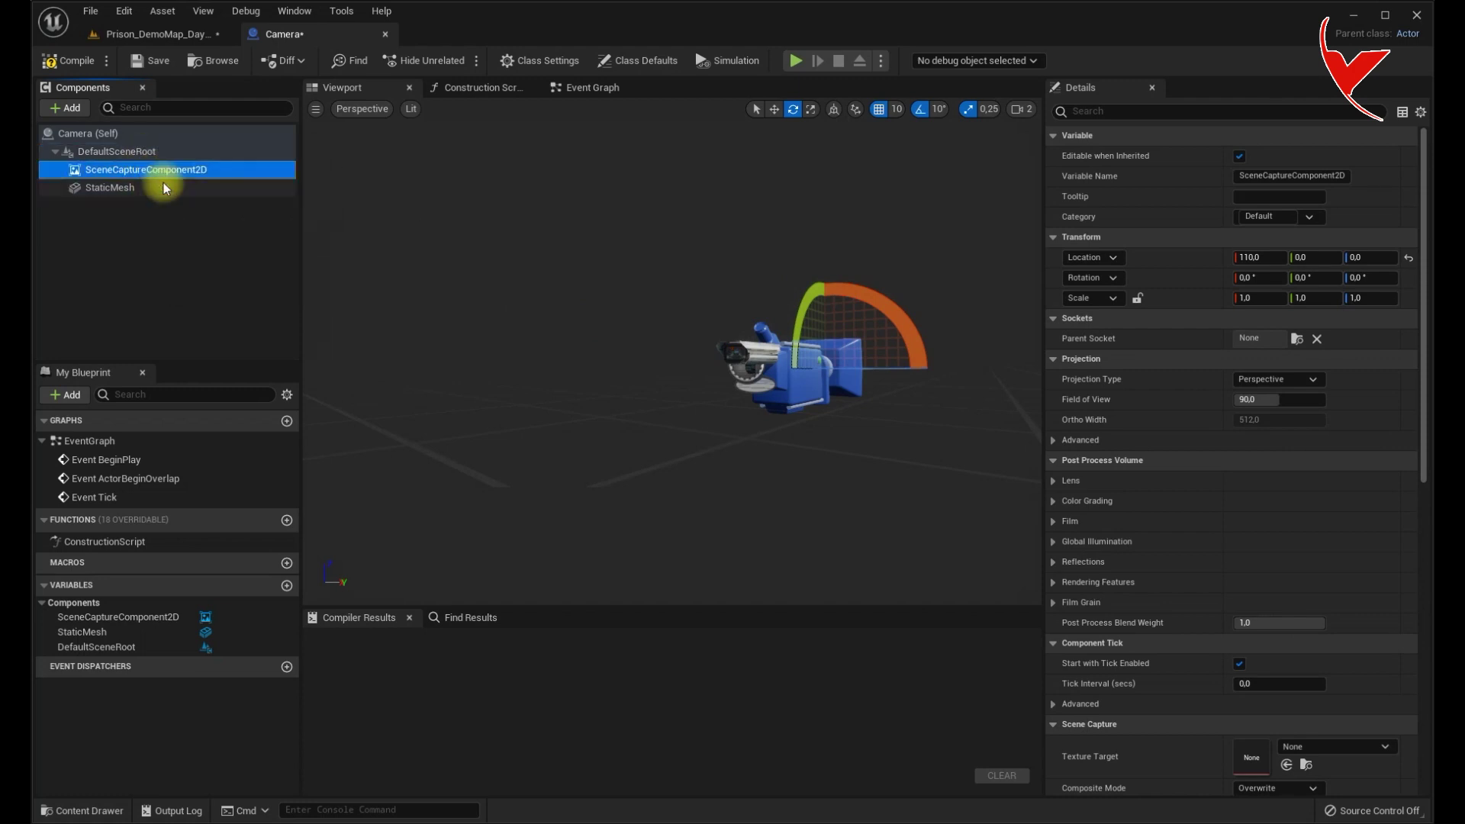
{"action": "left_click", "coordinate": [115, 188]}
{"action": "left_click_drag", "start_coordinate": [747, 369], "coordinate": [1015, 385]}
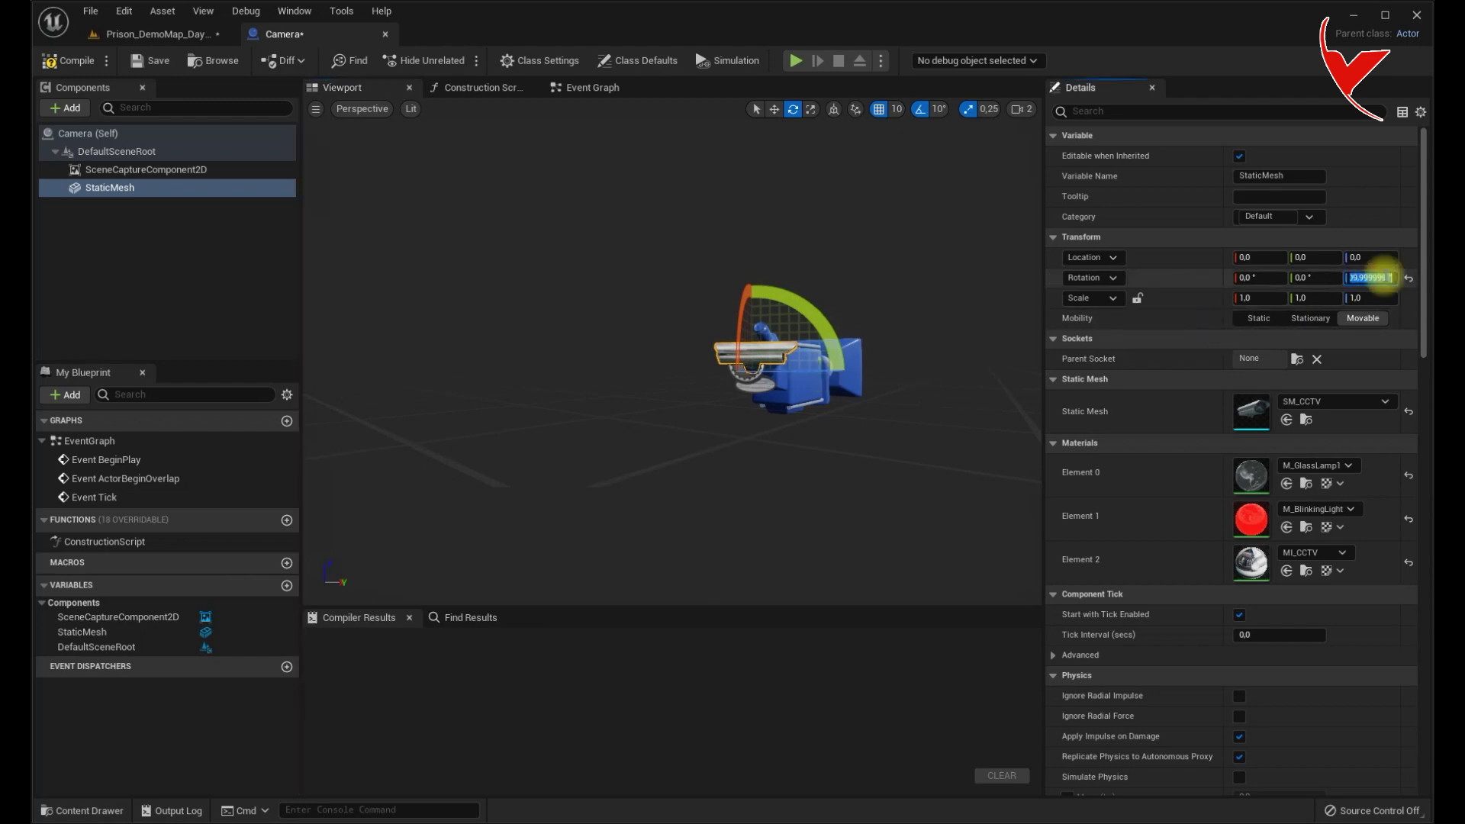
{"action": "key", "text": "Return"}
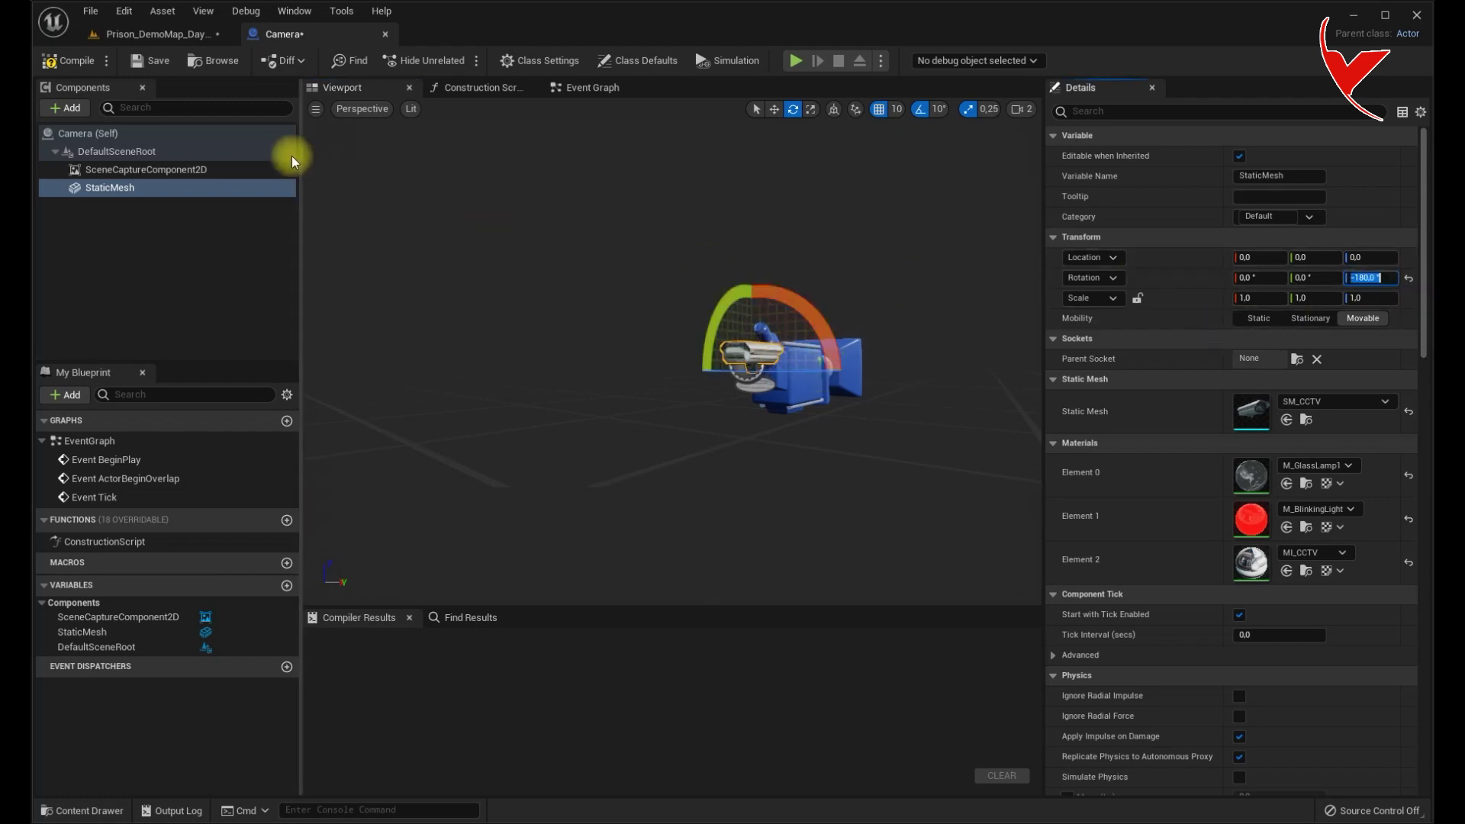
Reset the location of SceneCaptureComponent2D and move it forward along X to 40, in front of the CCTV mesh.
{"action": "left_click", "coordinate": [152, 170]}
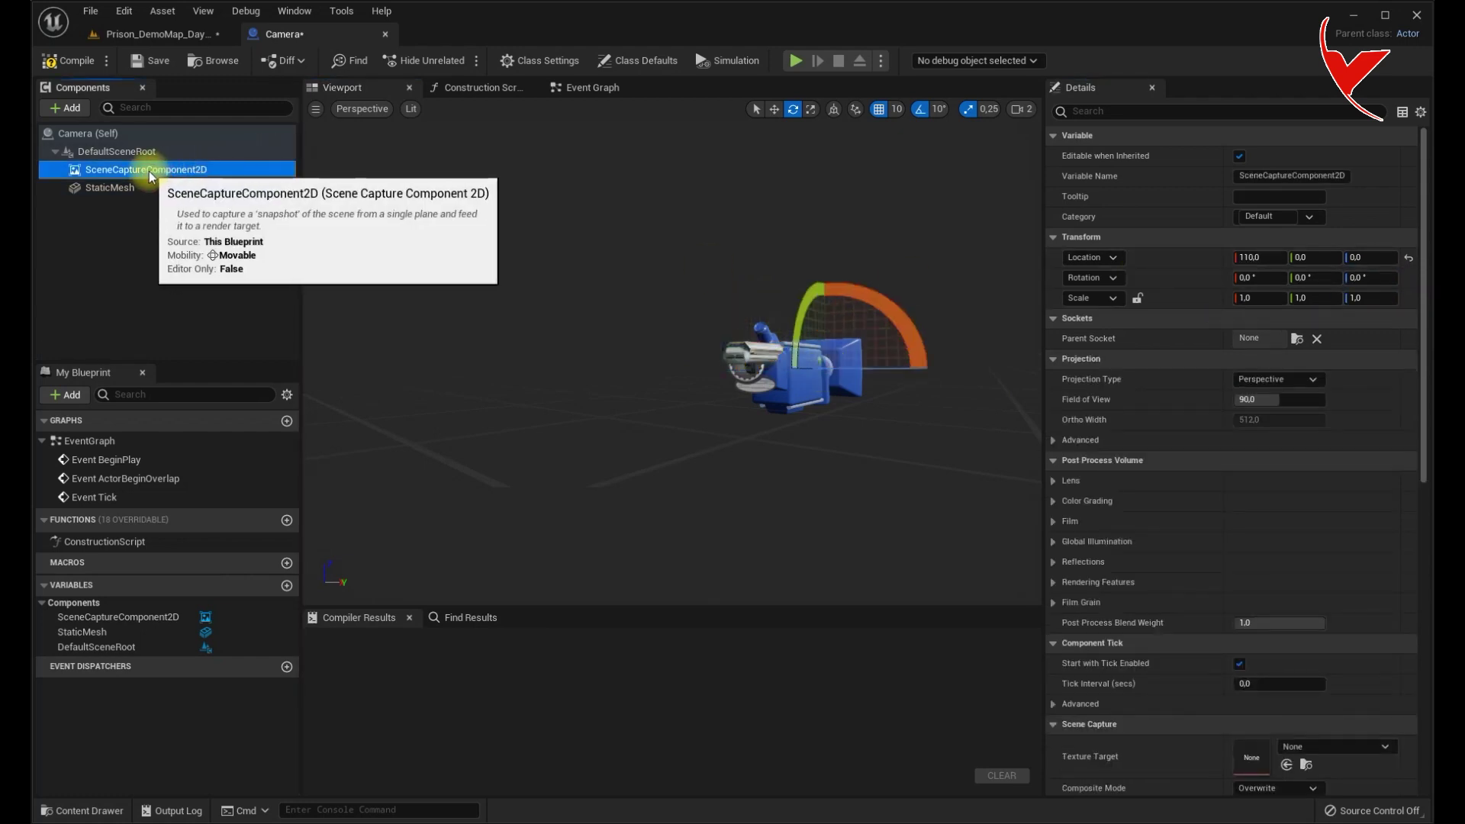
{"action": "left_click", "coordinate": [1408, 258]}
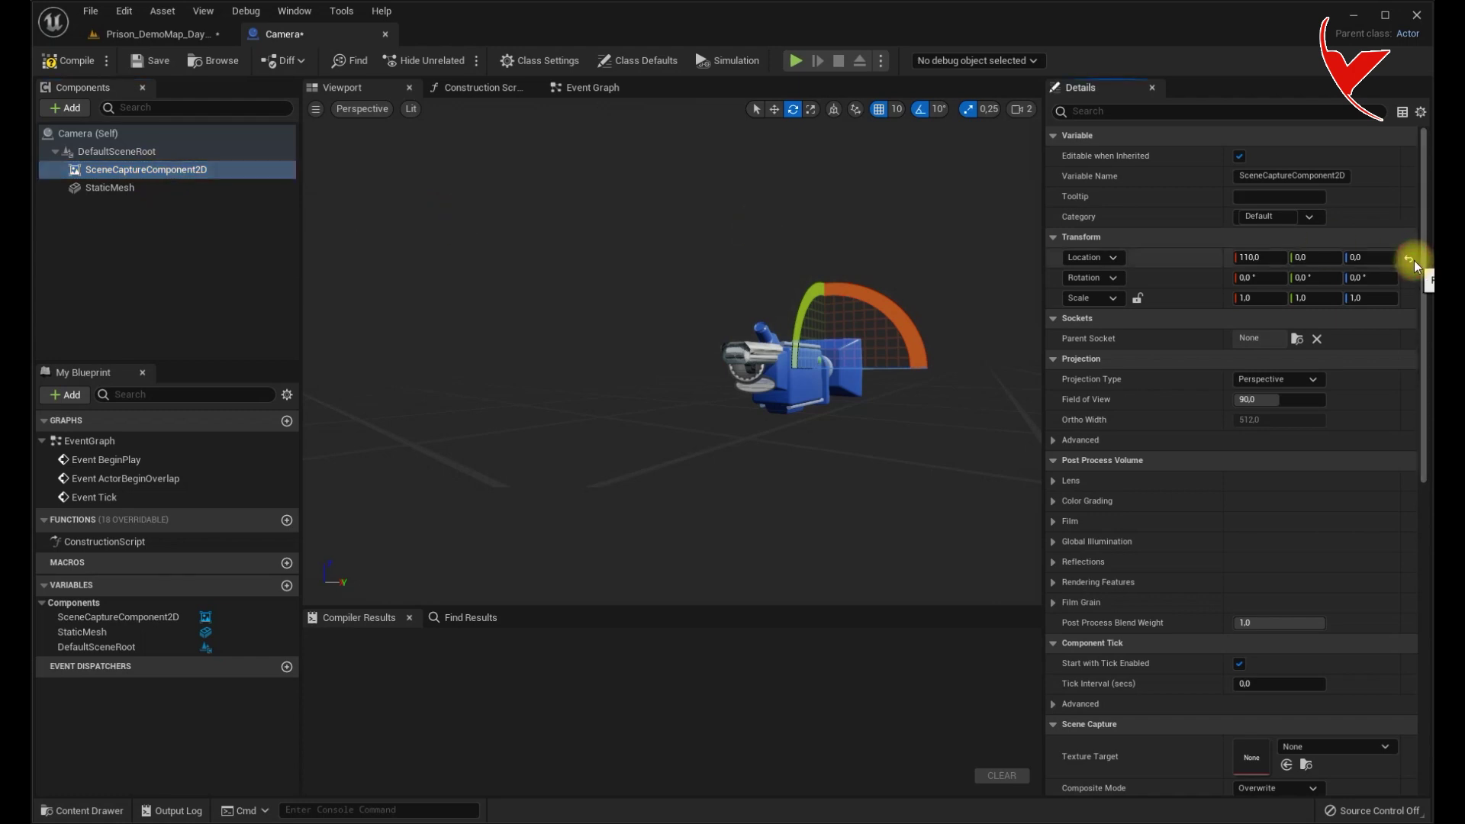
{"action": "left_click_drag", "start_coordinate": [828, 252], "coordinate": [686, 271]}
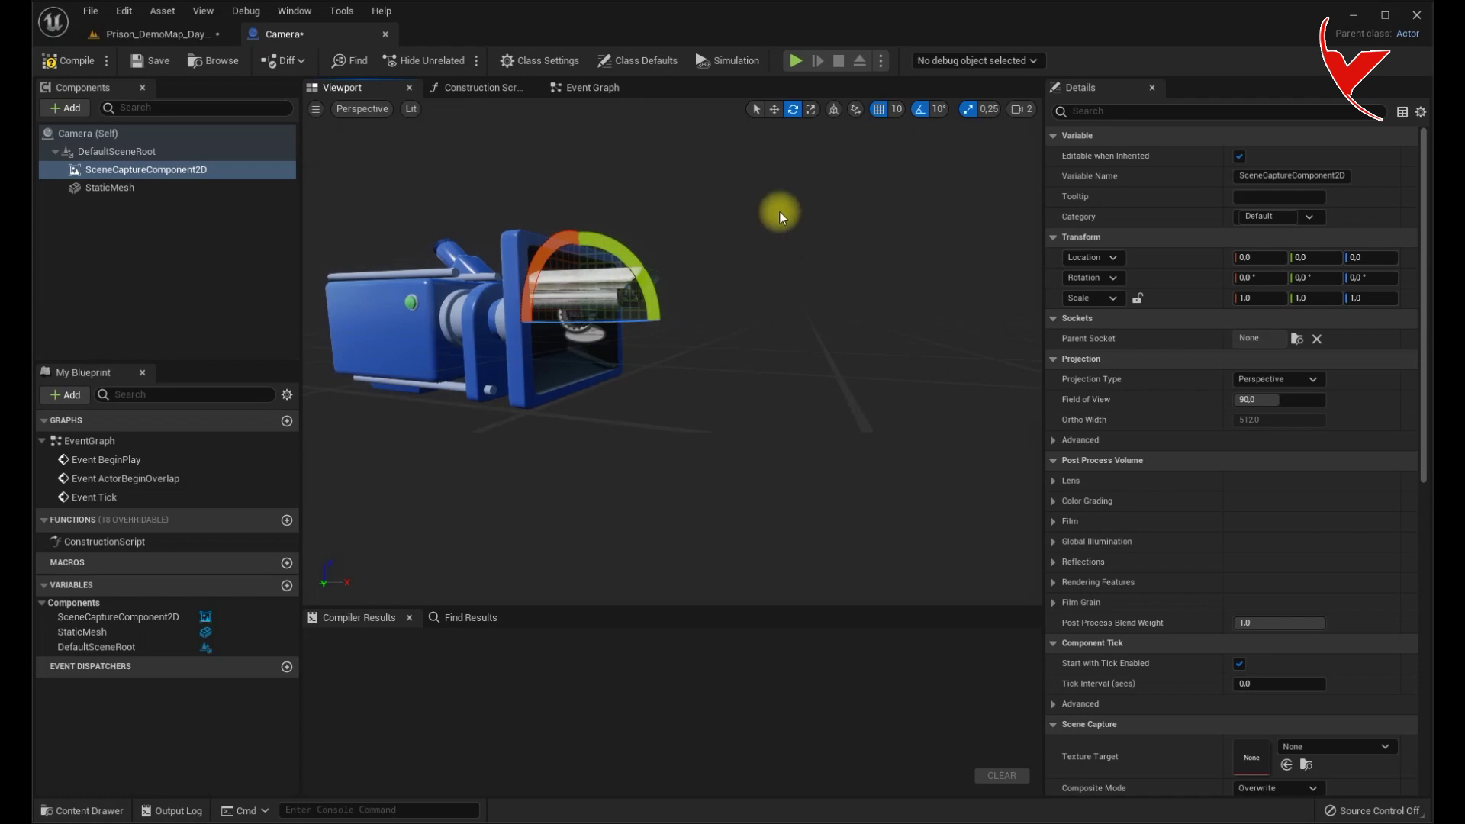
{"action": "left_click", "coordinate": [774, 109]}
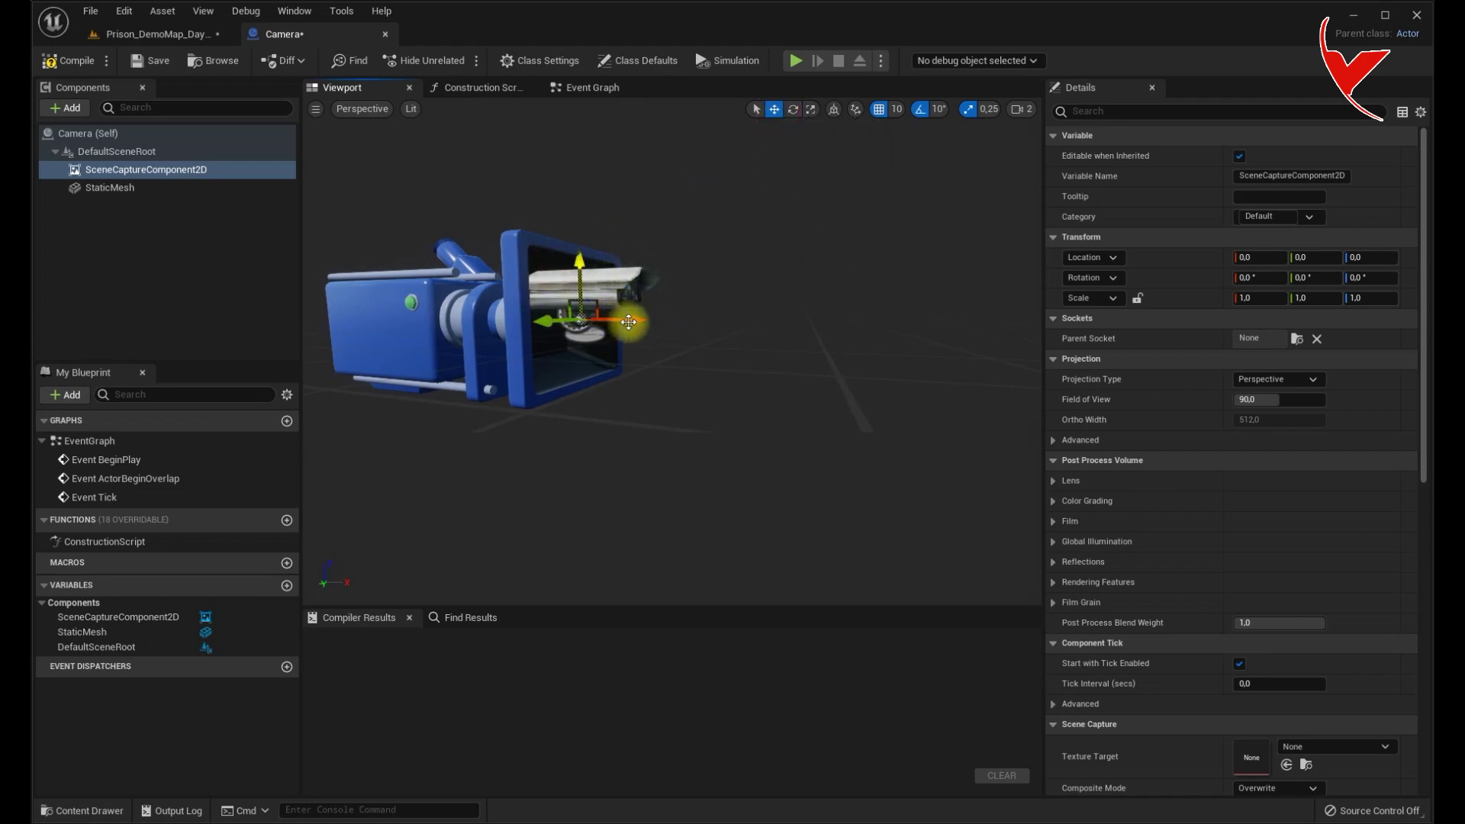
{"action": "left_click_drag", "start_coordinate": [640, 325], "coordinate": [780, 340]}
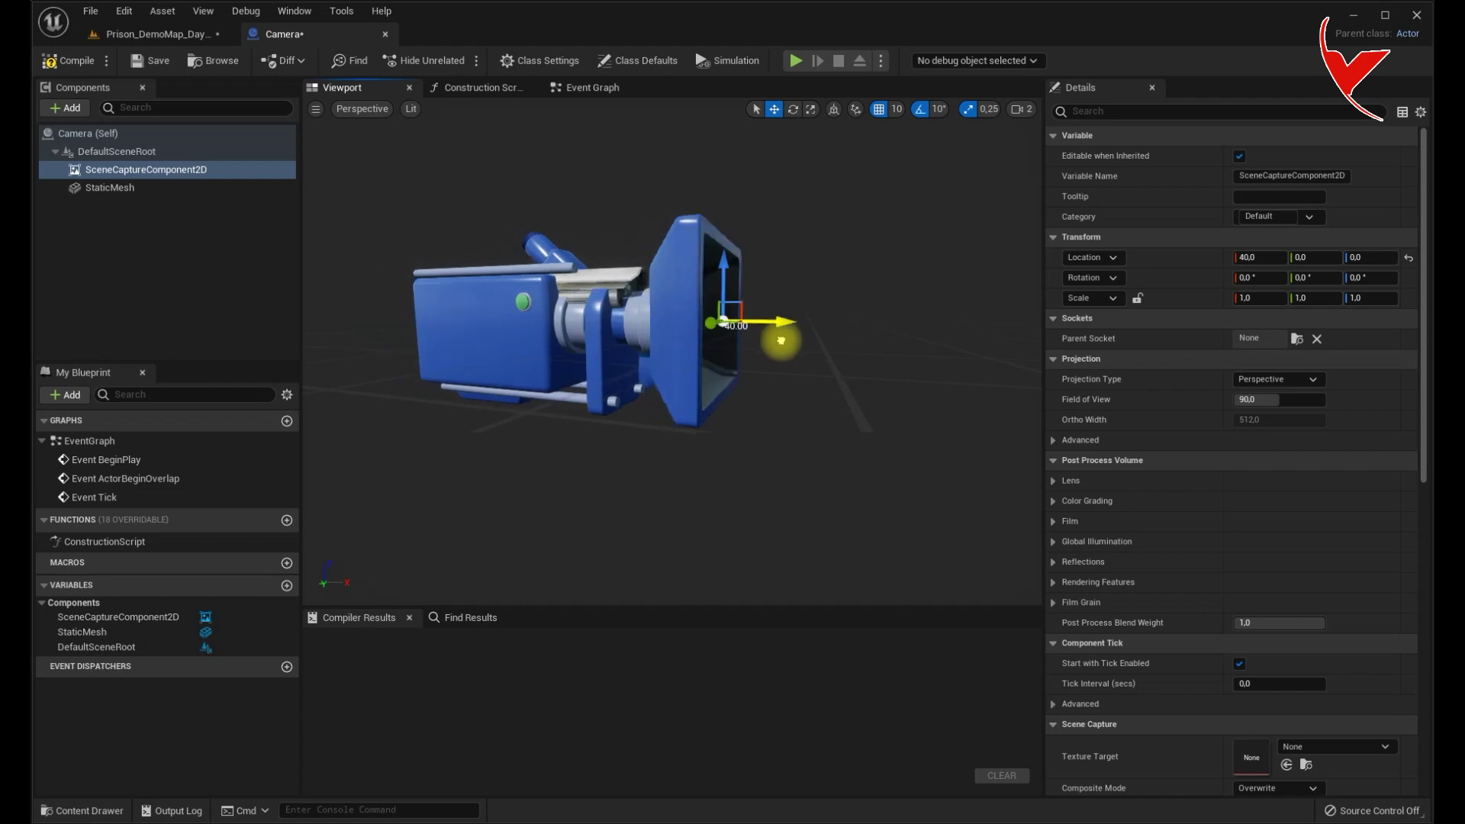
{"action": "scroll", "coordinate": [776, 341], "scroll_direction": "down", "scroll_amount": 3}
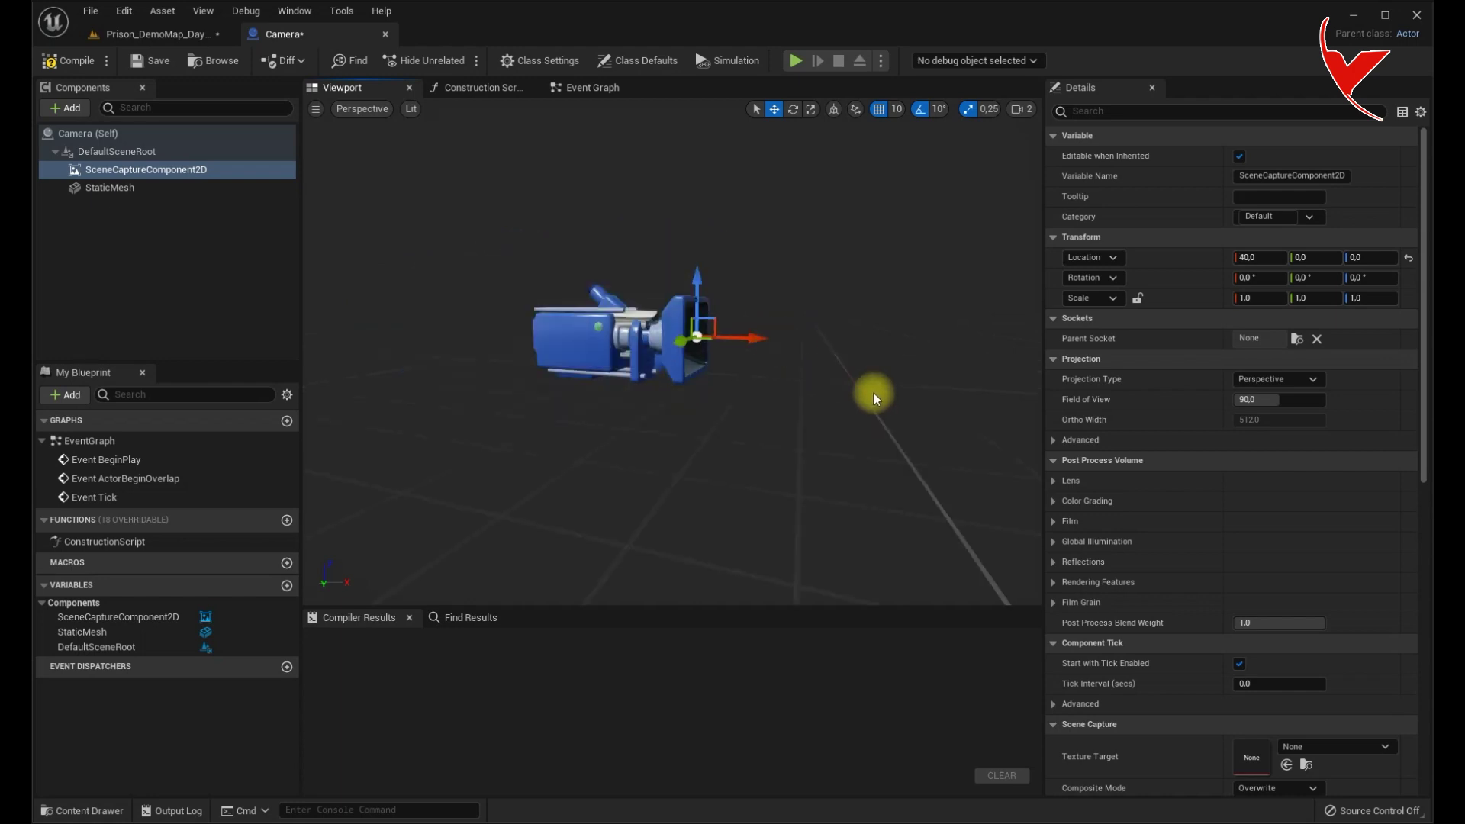
Create a render target named Camera1RenderTarget2D in the Content folder as SceneCaptureComponent2D's texture target.
{"action": "scroll", "coordinate": [1234, 457], "scroll_direction": "down", "scroll_amount": 5}
{"action": "scroll", "coordinate": [1231, 522], "scroll_direction": "down", "scroll_amount": 1}
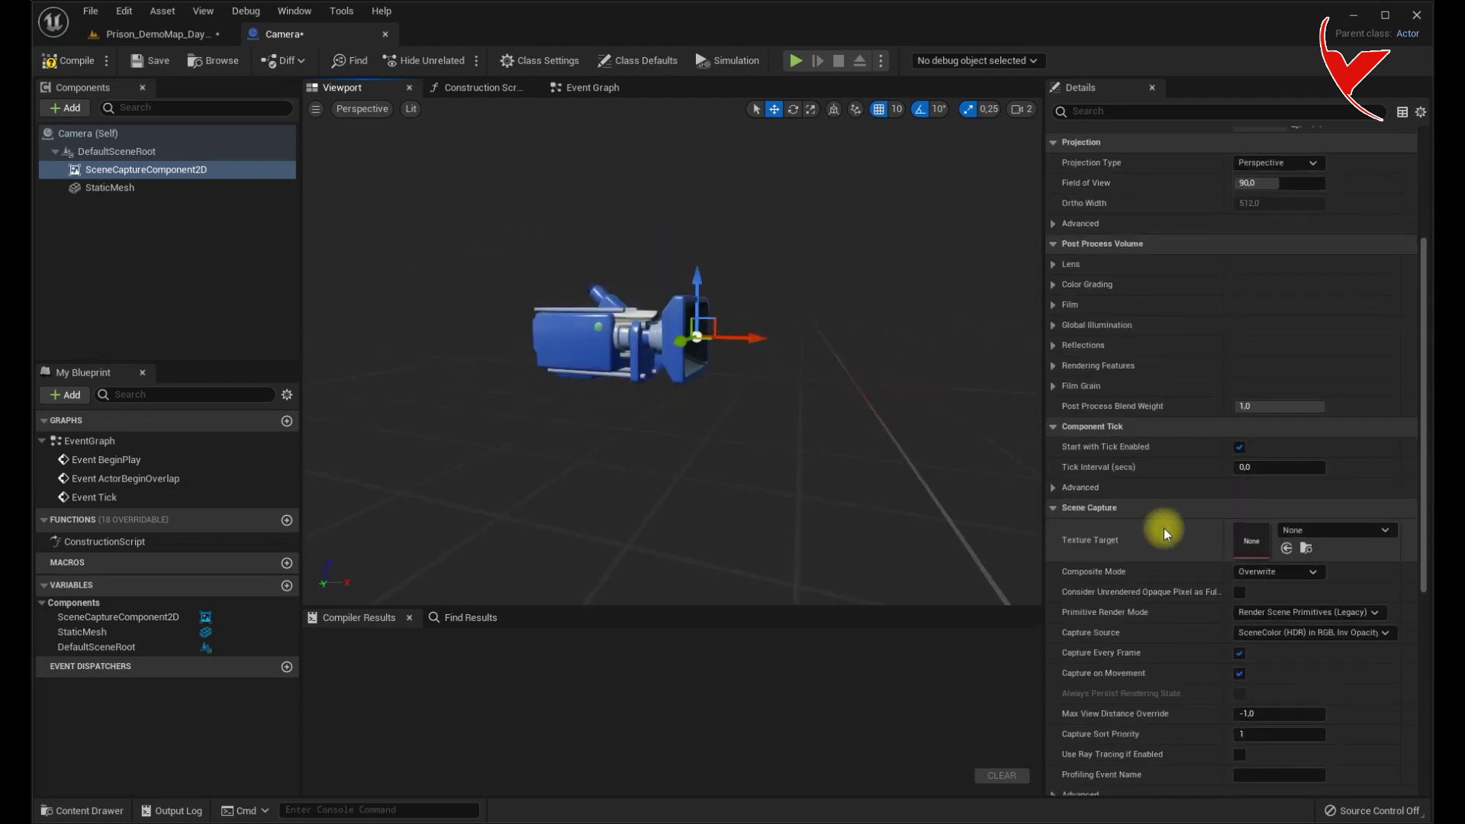
{"action": "left_click", "coordinate": [1337, 533]}
{"action": "left_click", "coordinate": [1338, 584]}
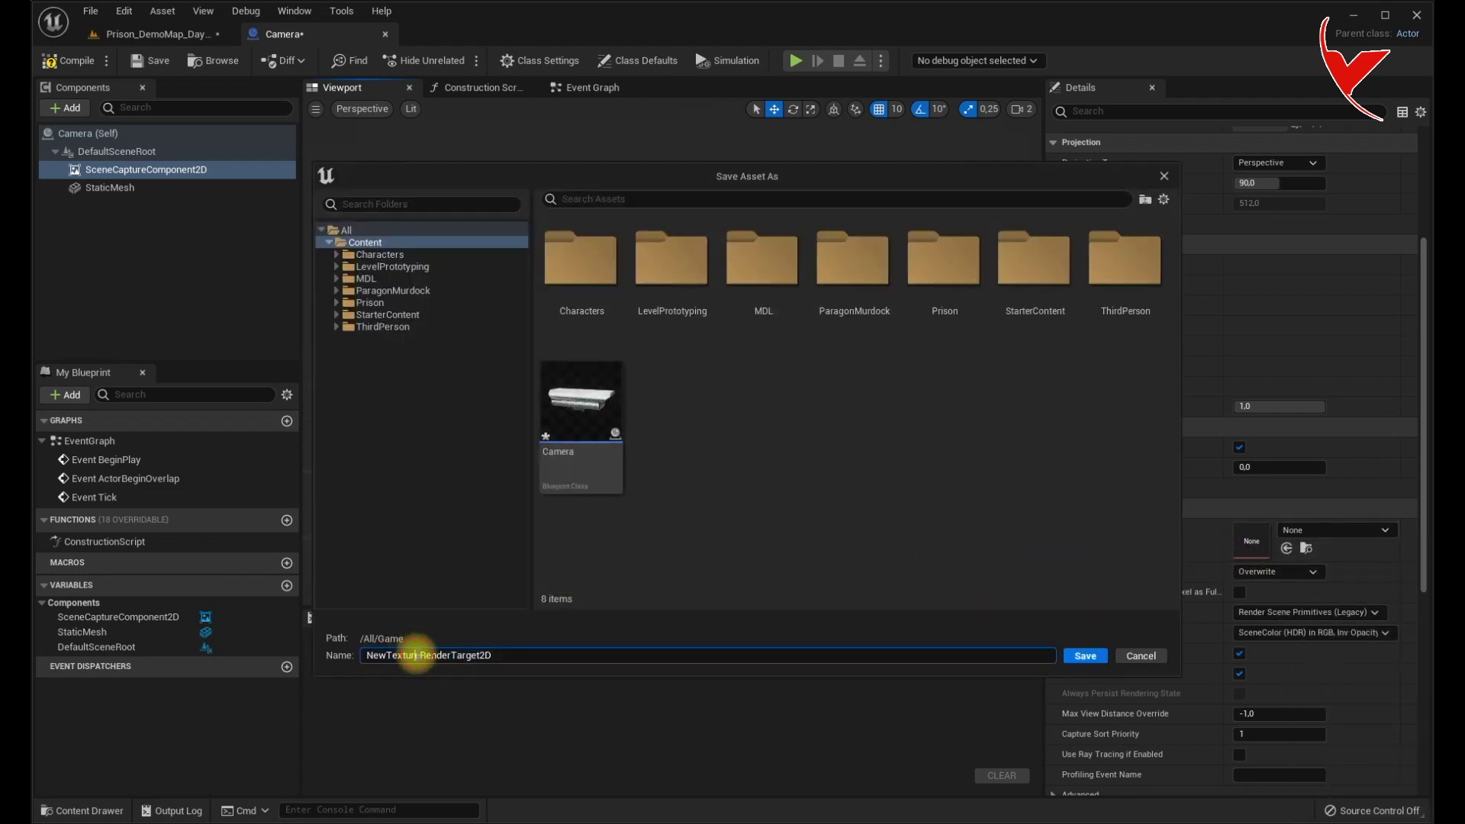
{"action": "left_click_drag", "start_coordinate": [418, 655], "coordinate": [364, 655]}
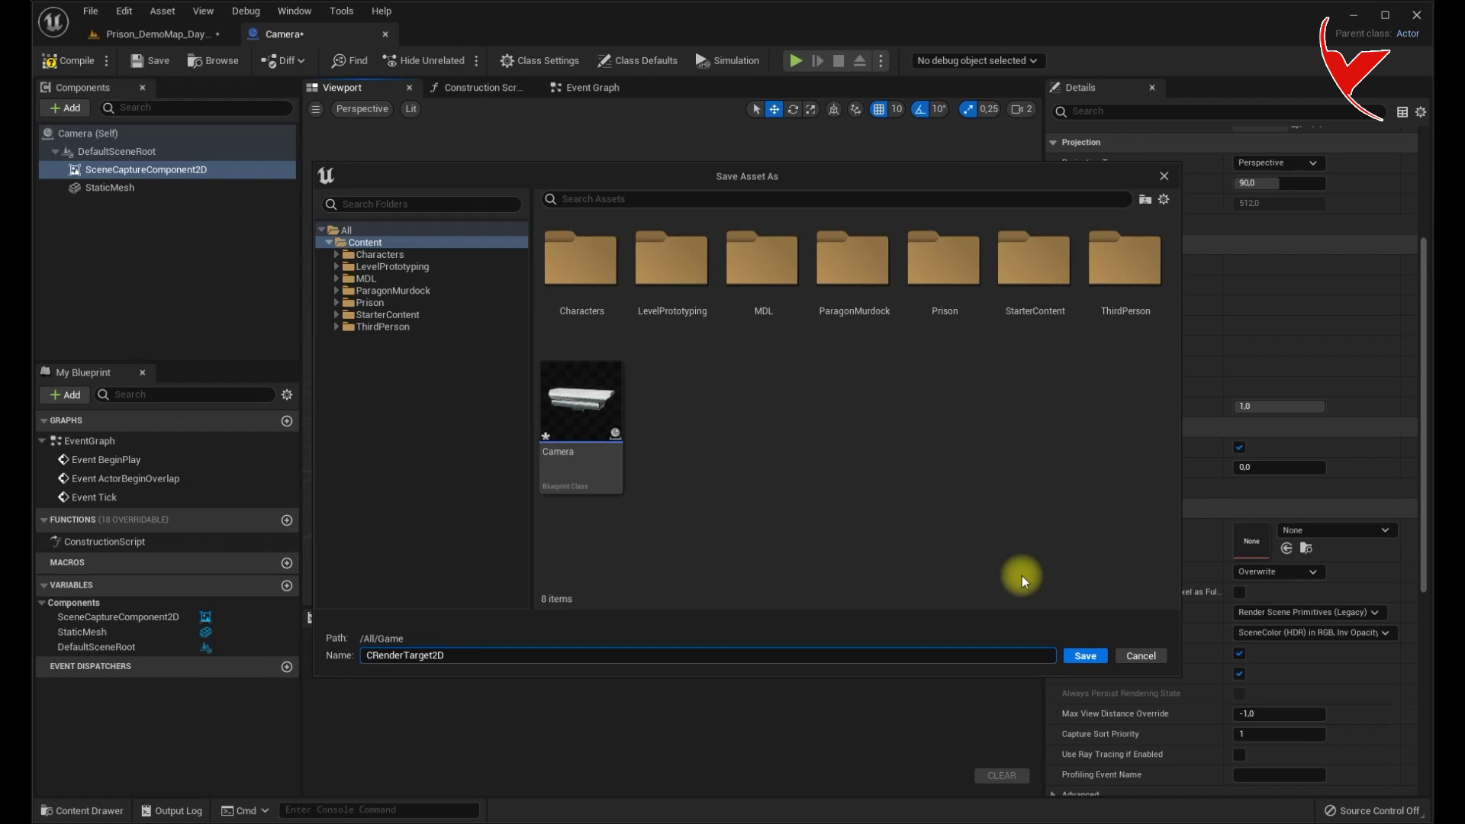
{"action": "left_click", "coordinate": [1099, 656]}
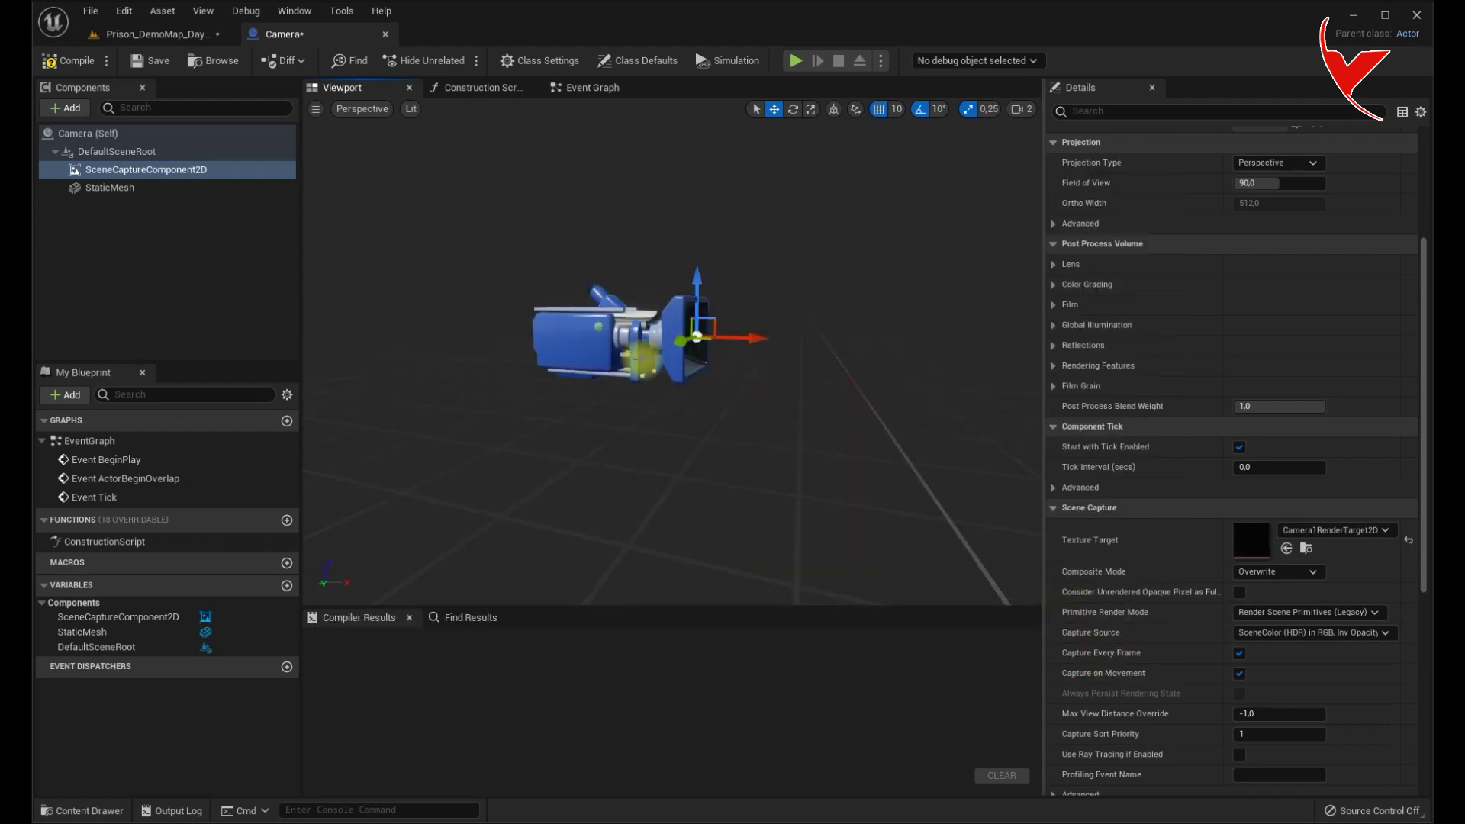
Create a material from Camera1RenderTarget2D in the level's Content folder and apply it to the box panel on the brick wall.
{"action": "left_click", "coordinate": [175, 35]}
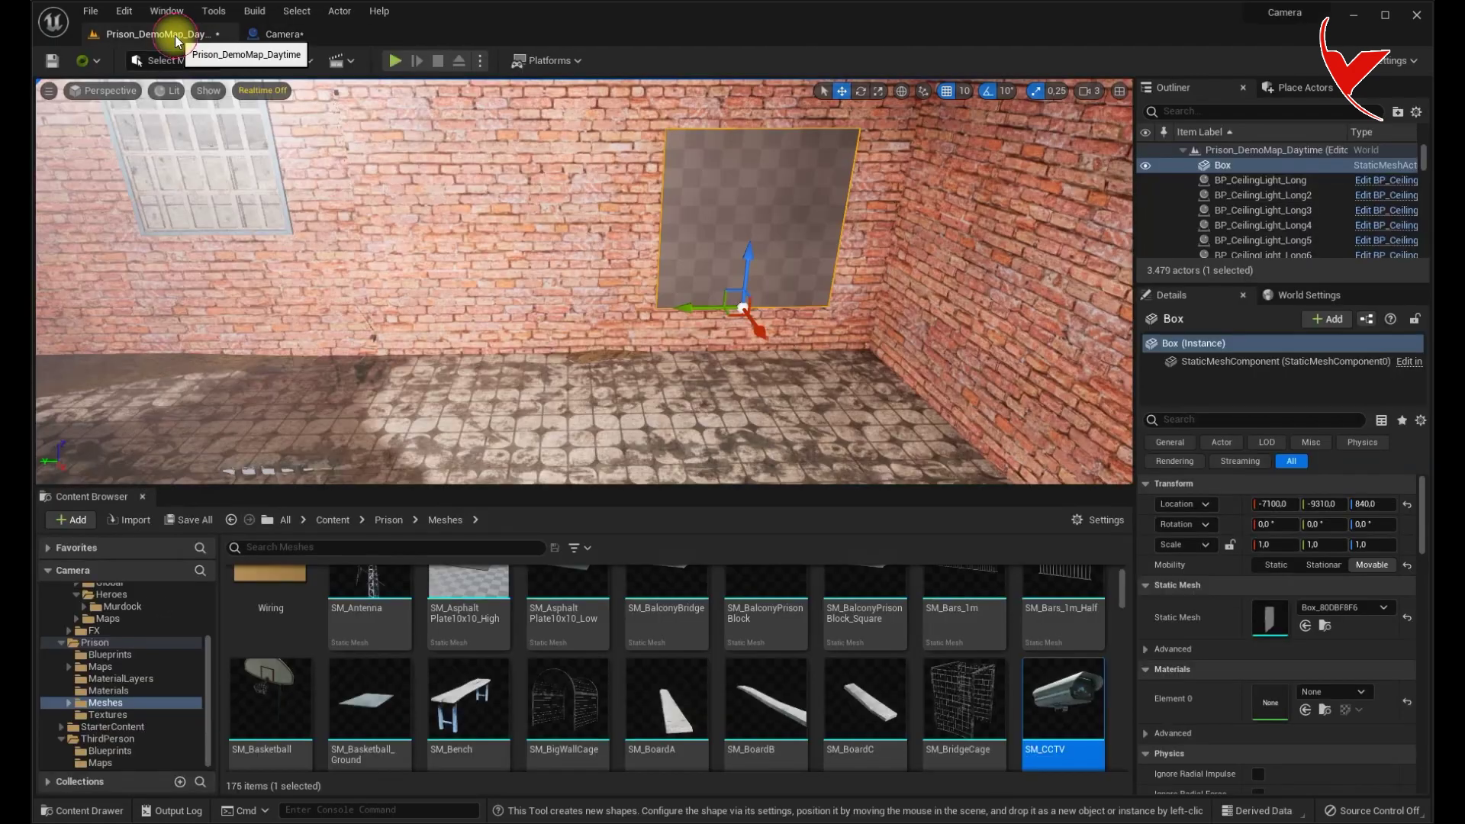
{"action": "left_click", "coordinate": [333, 520]}
{"action": "left_click", "coordinate": [877, 668]}
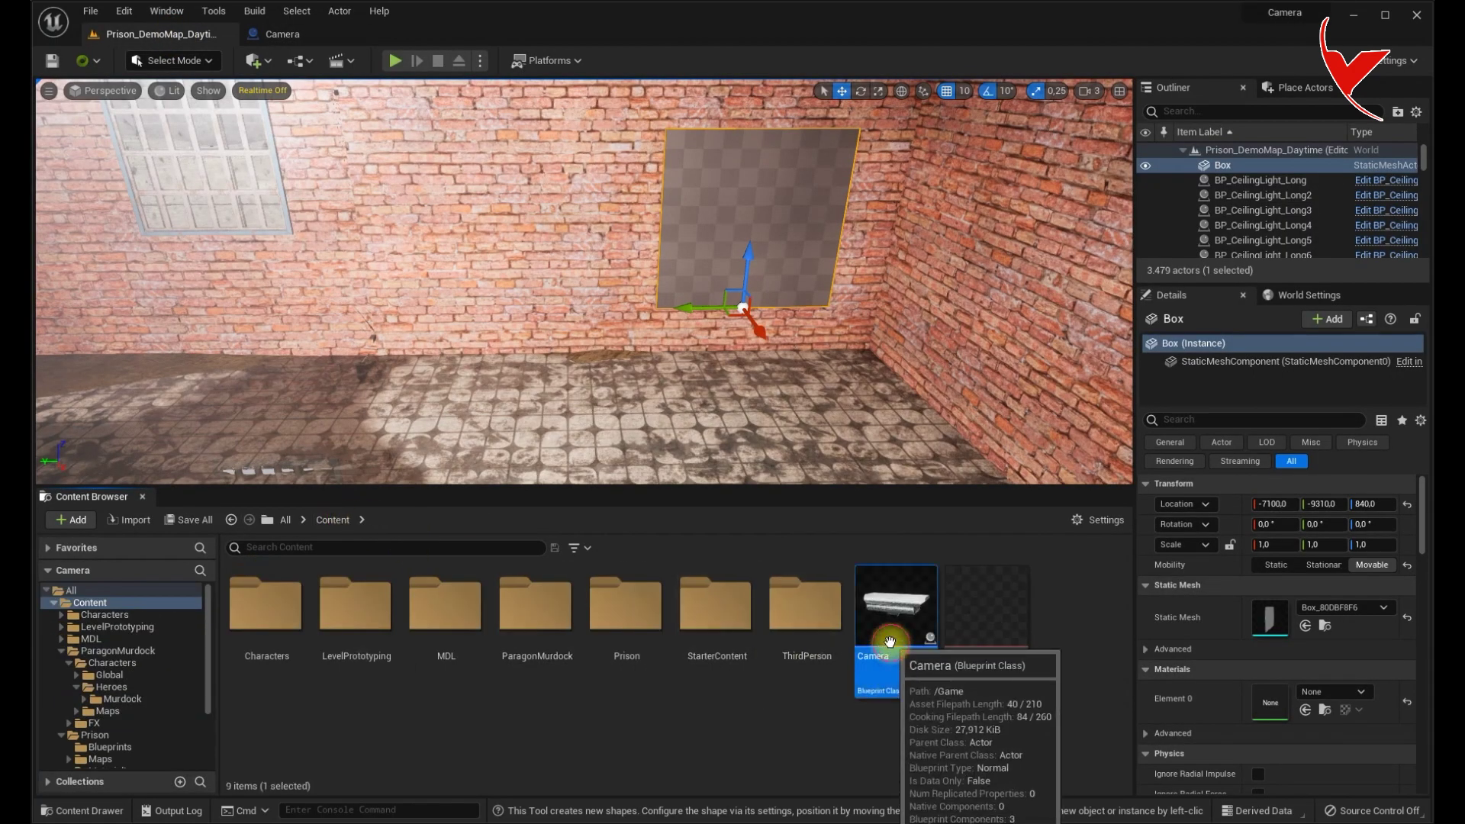
{"action": "right_click", "coordinate": [1007, 639]}
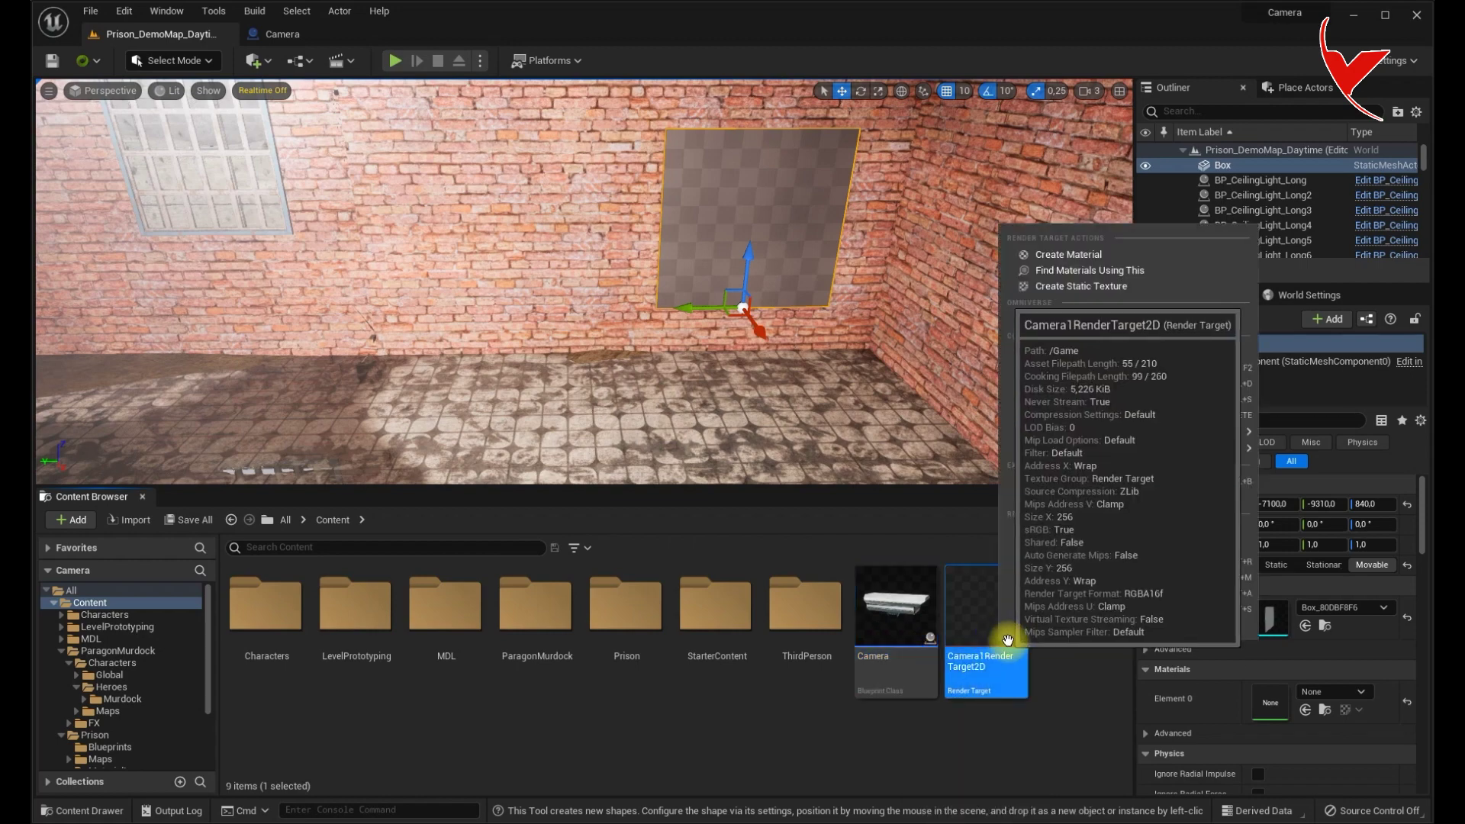
{"action": "left_click", "coordinate": [1088, 258]}
{"action": "key", "text": "Return"}
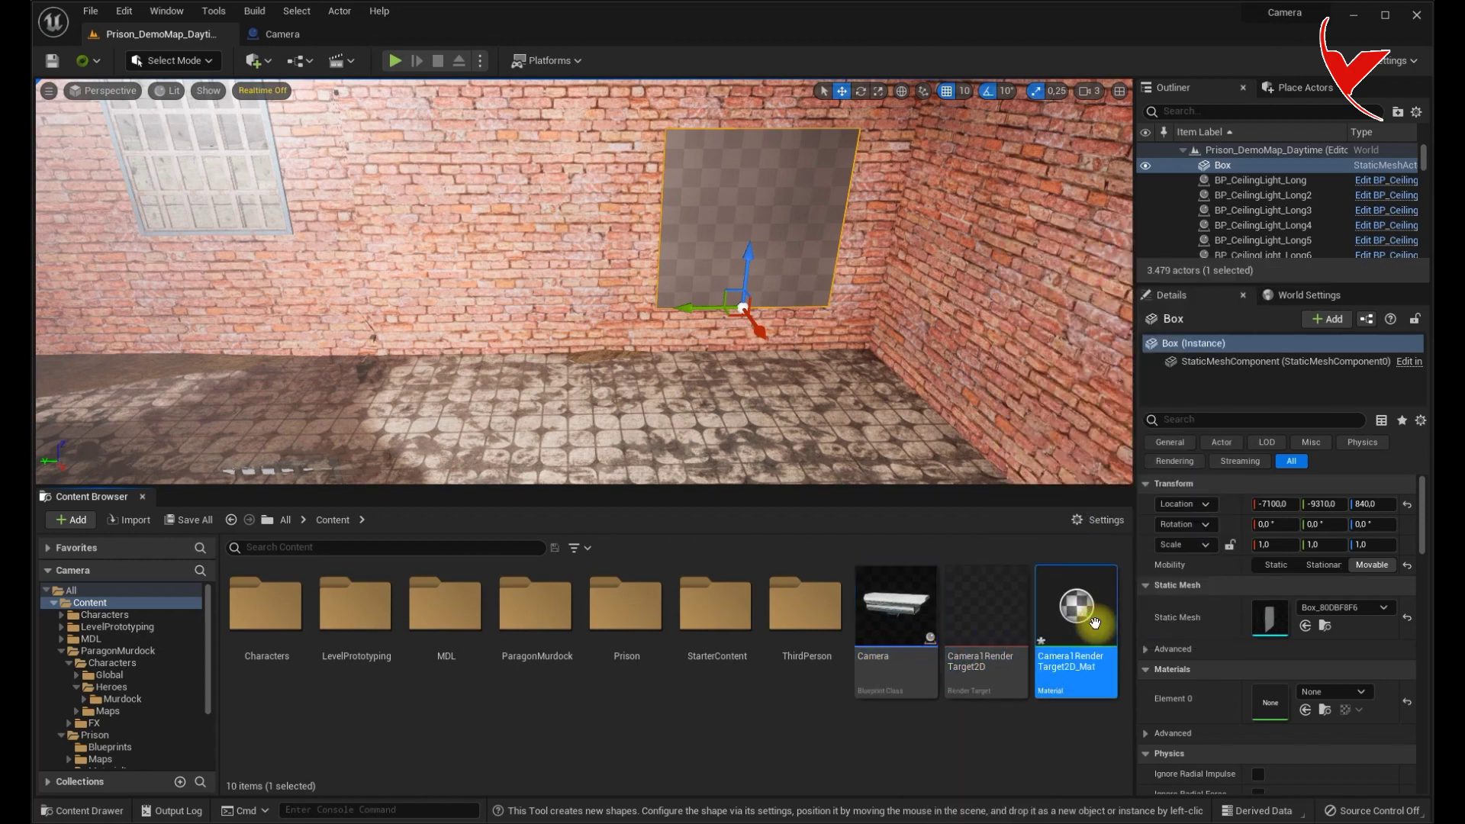
{"action": "left_click_drag", "start_coordinate": [1073, 606], "coordinate": [770, 230]}
{"action": "right_click_drag", "start_coordinate": [632, 251], "coordinate": [662, 236]}
Set Camera1RenderTarget2D's Size X and Size Y to 1024 and close the asset.
{"action": "double_click", "coordinate": [982, 633]}
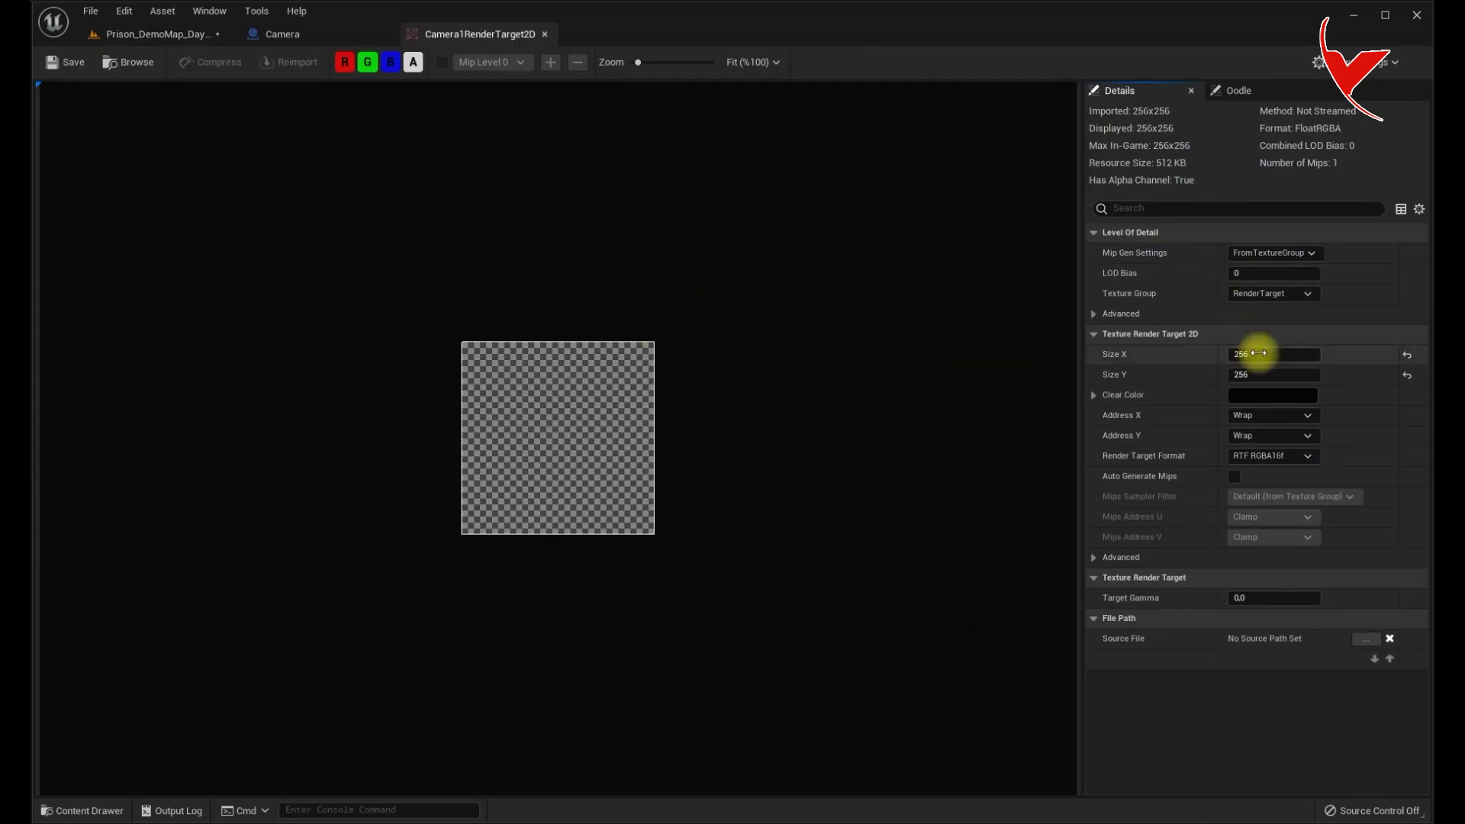
{"action": "type", "text": "120"}
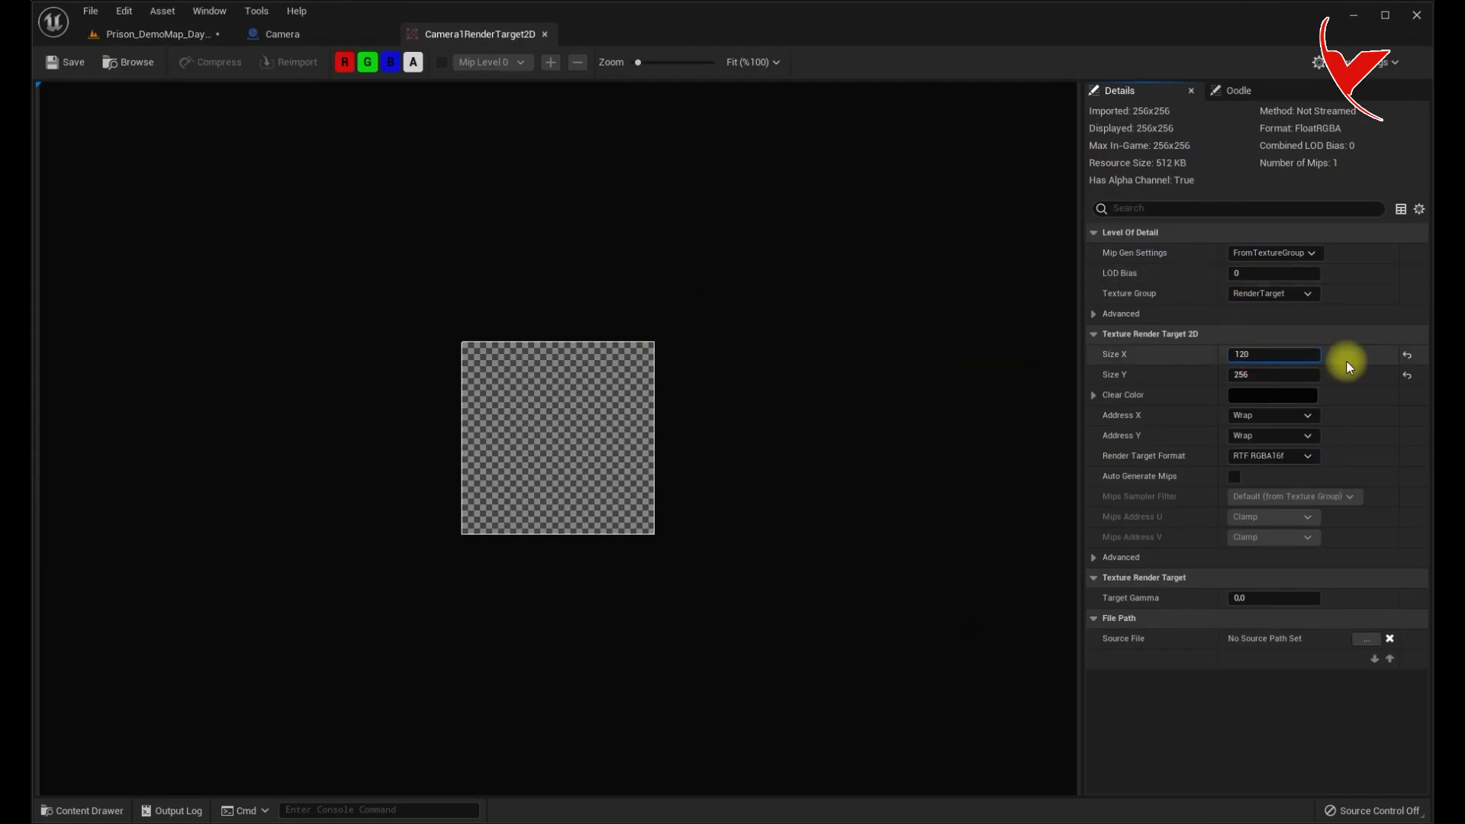
{"action": "key", "text": "BackSpace"}
{"action": "key", "text": "BackSpace"}
{"action": "type", "text": "024"}
{"action": "key", "text": "Tab"}
{"action": "type", "text": "1024"}
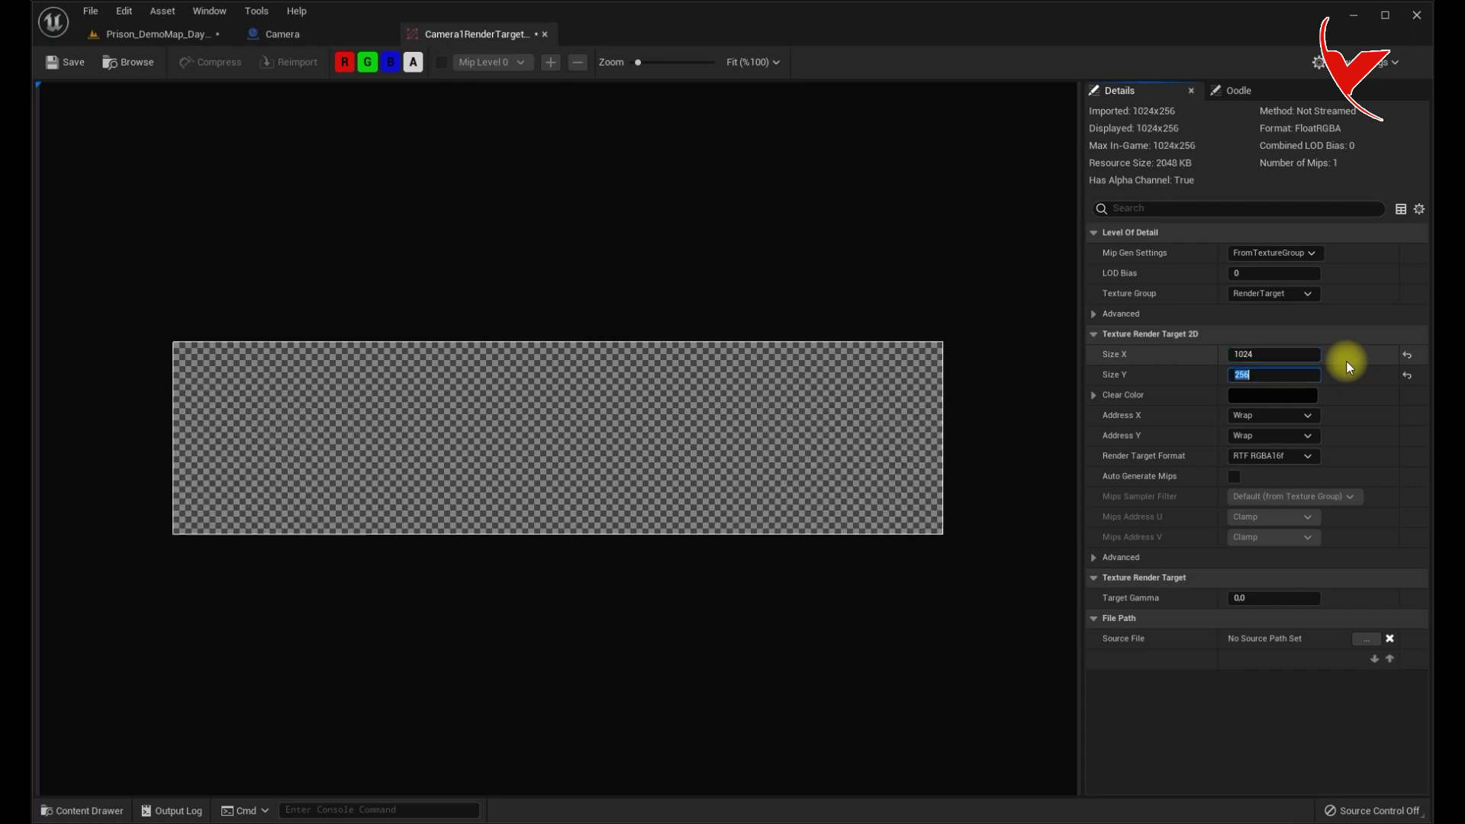
{"action": "key", "text": "Return"}
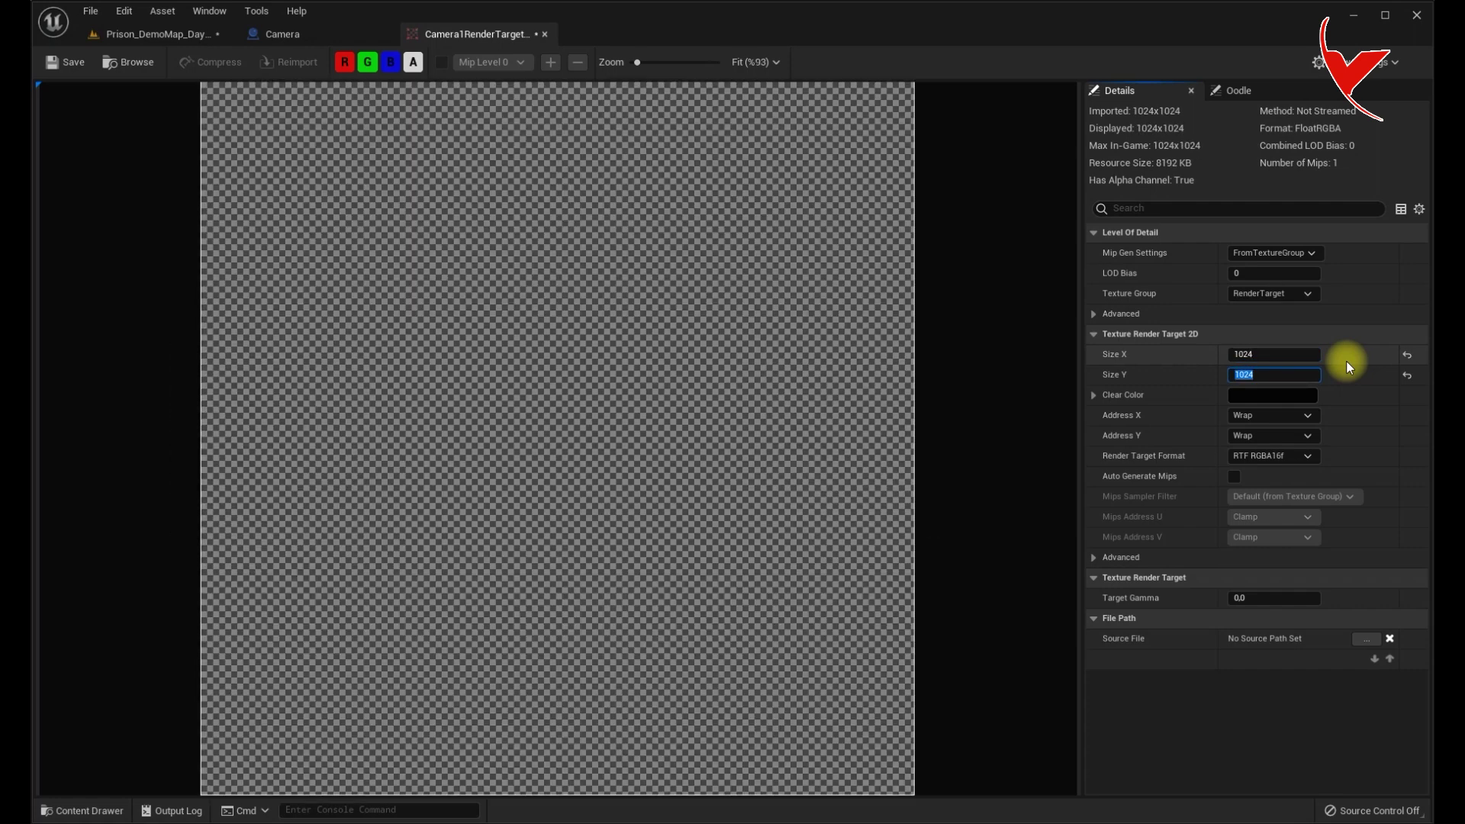
{"action": "middle_click", "coordinate": [462, 39]}
Place the Camera blueprint by the outer prison wall facing the road, rotated -90° around Z and tilted -30° around Y.
{"action": "left_click", "coordinate": [178, 44]}
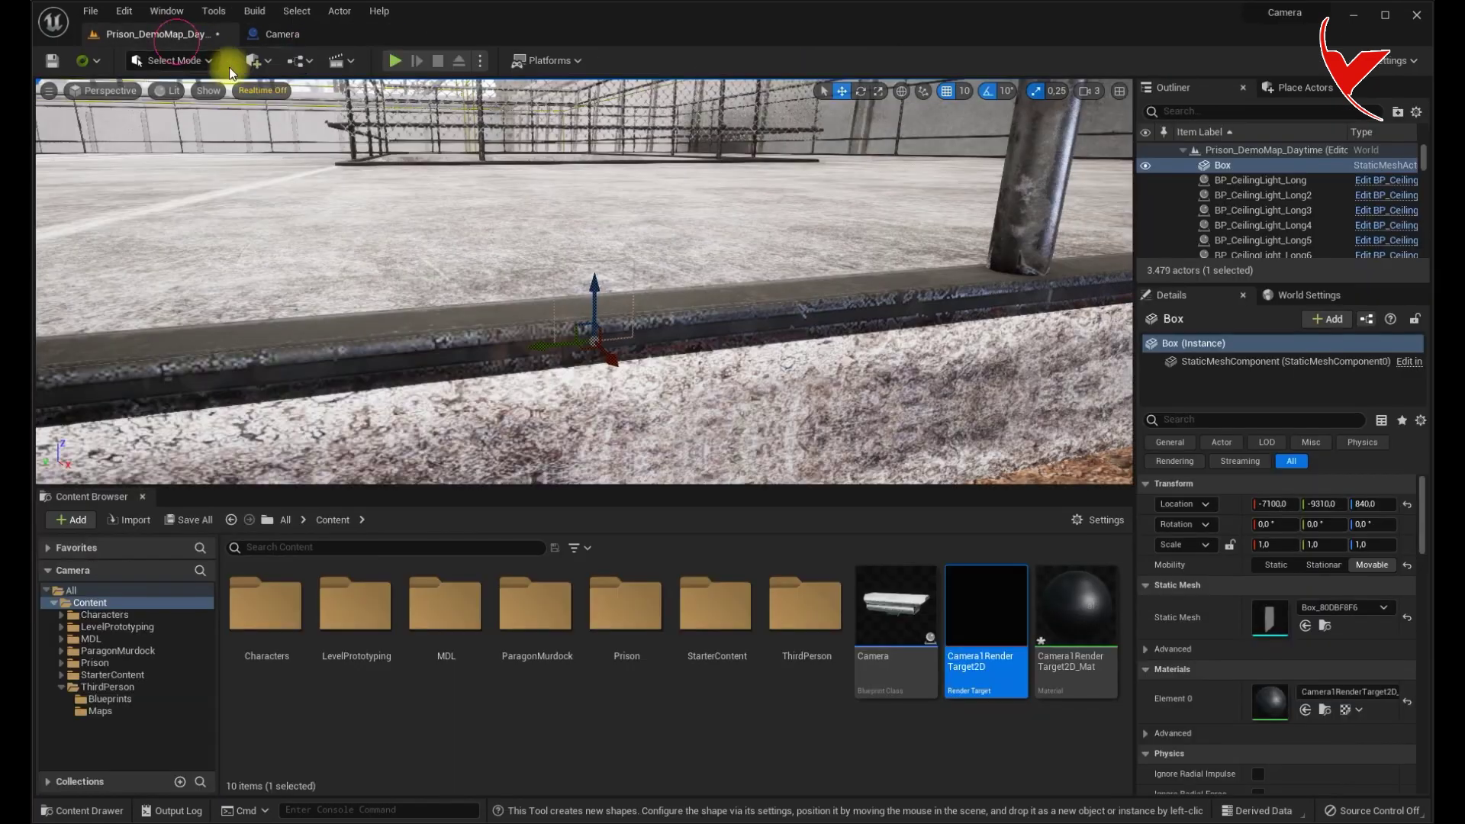
{"action": "right_click_drag", "start_coordinate": [700, 269], "coordinate": [739, 349]}
{"action": "left_click_drag", "start_coordinate": [927, 568], "coordinate": [672, 447]}
{"action": "left_click", "coordinate": [860, 91]}
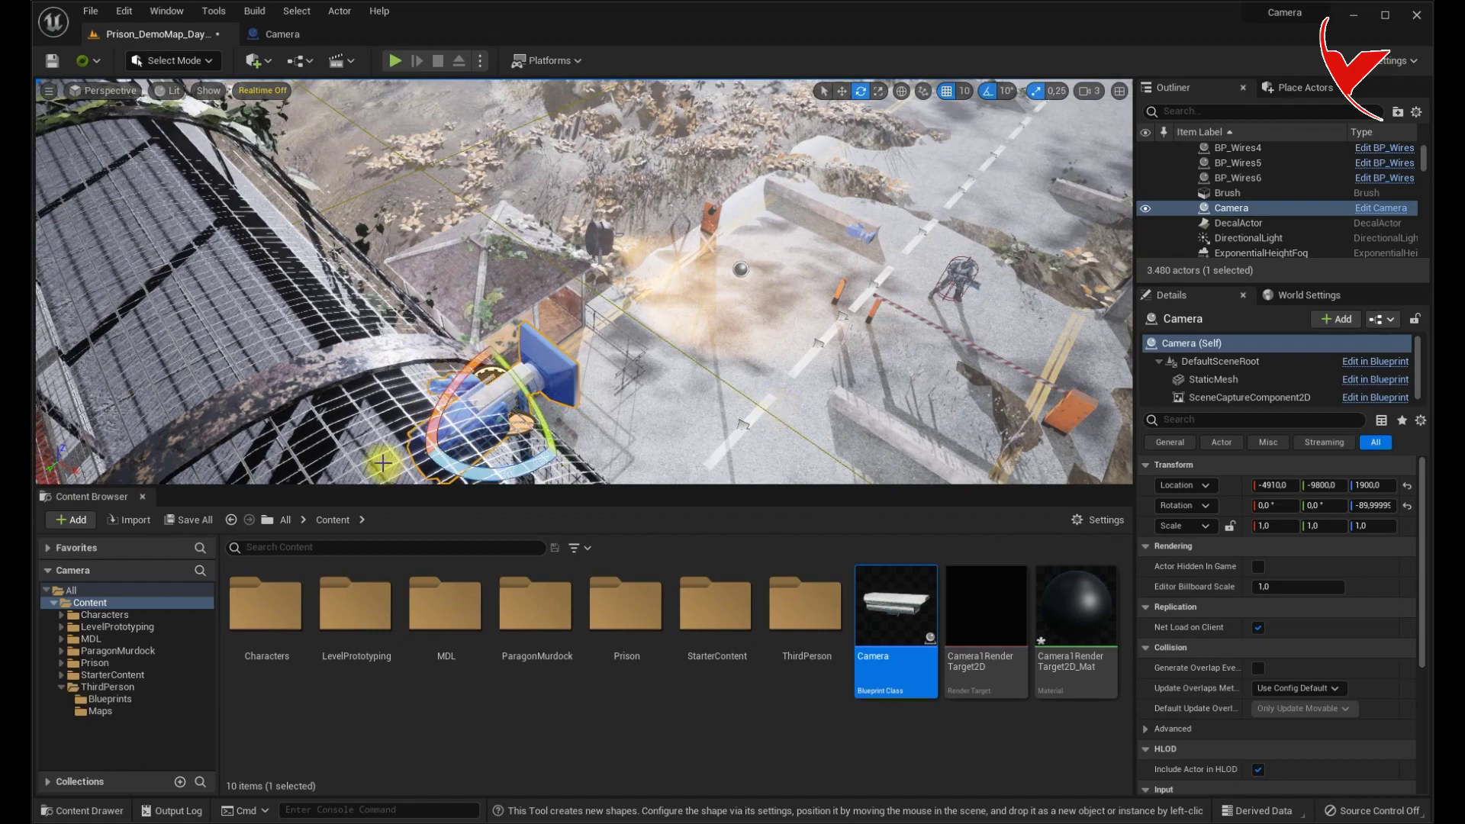
{"action": "right_click_drag", "start_coordinate": [665, 395], "coordinate": [868, 194]}
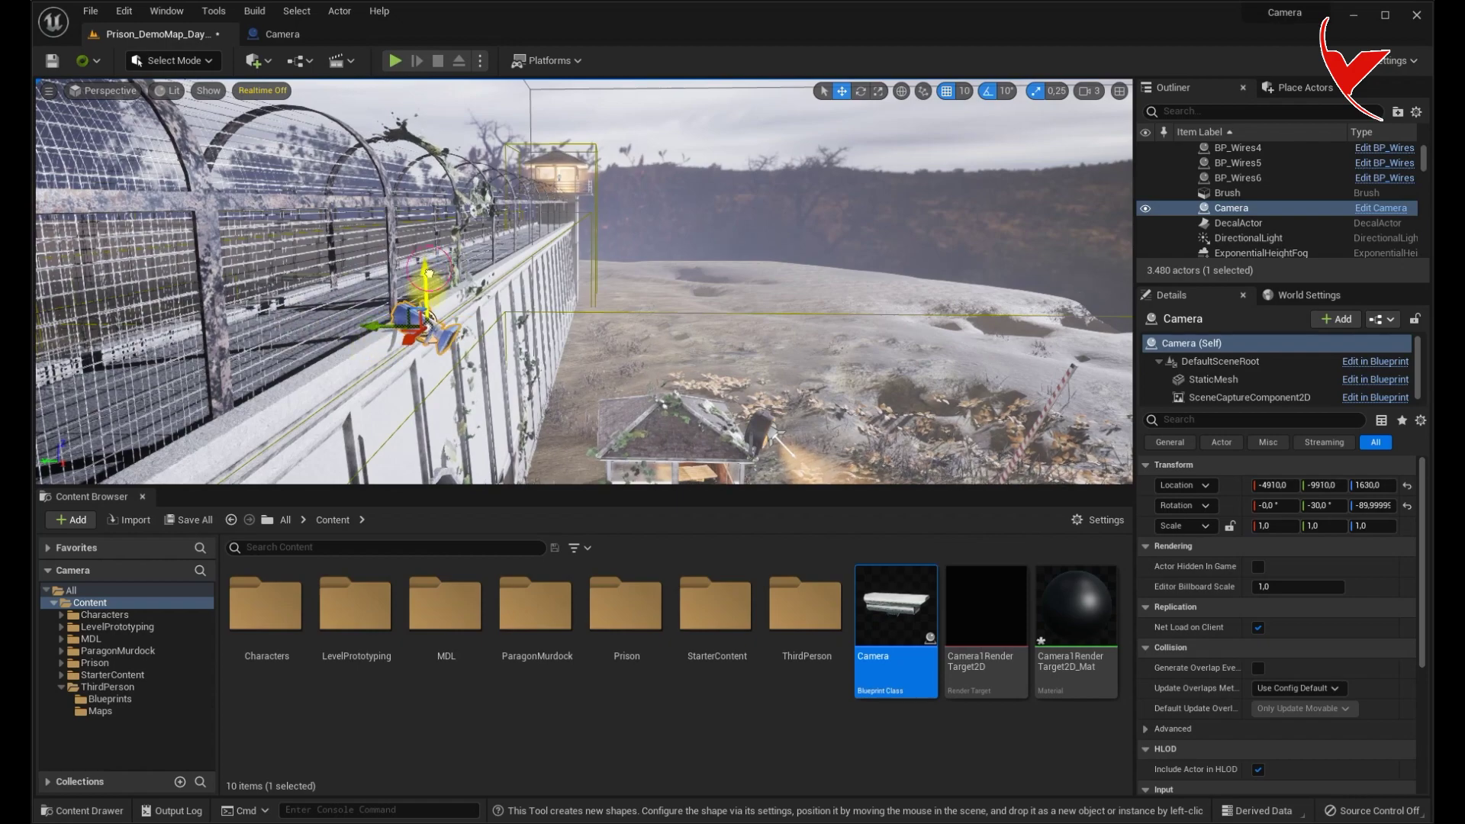
Move the placed Camera against the wall top, to Y -9880 and Z 1600.
{"action": "right_click_drag", "start_coordinate": [457, 326], "coordinate": [458, 347]}
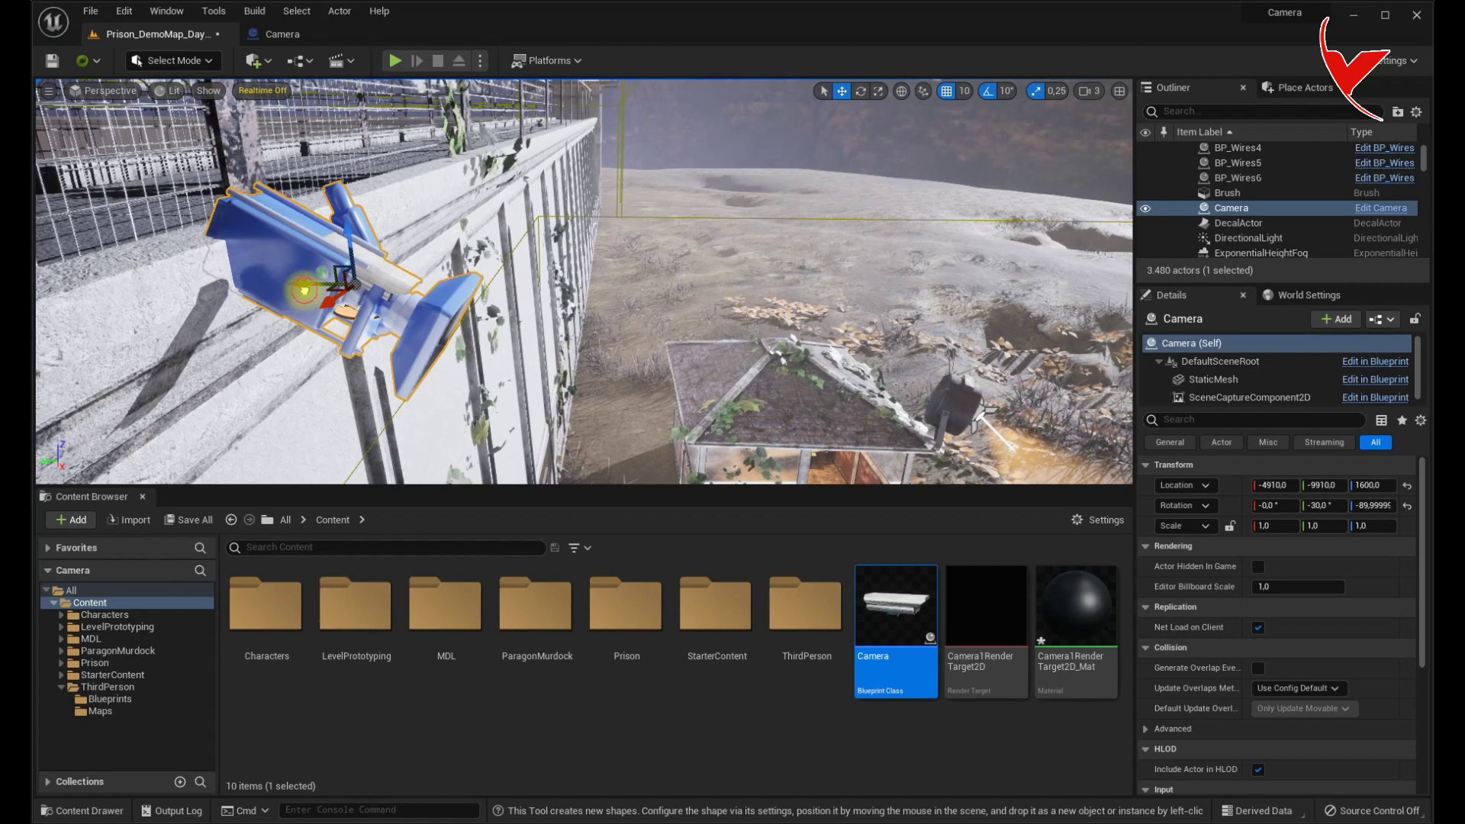
{"action": "left_click_drag", "start_coordinate": [305, 290], "coordinate": [280, 286]}
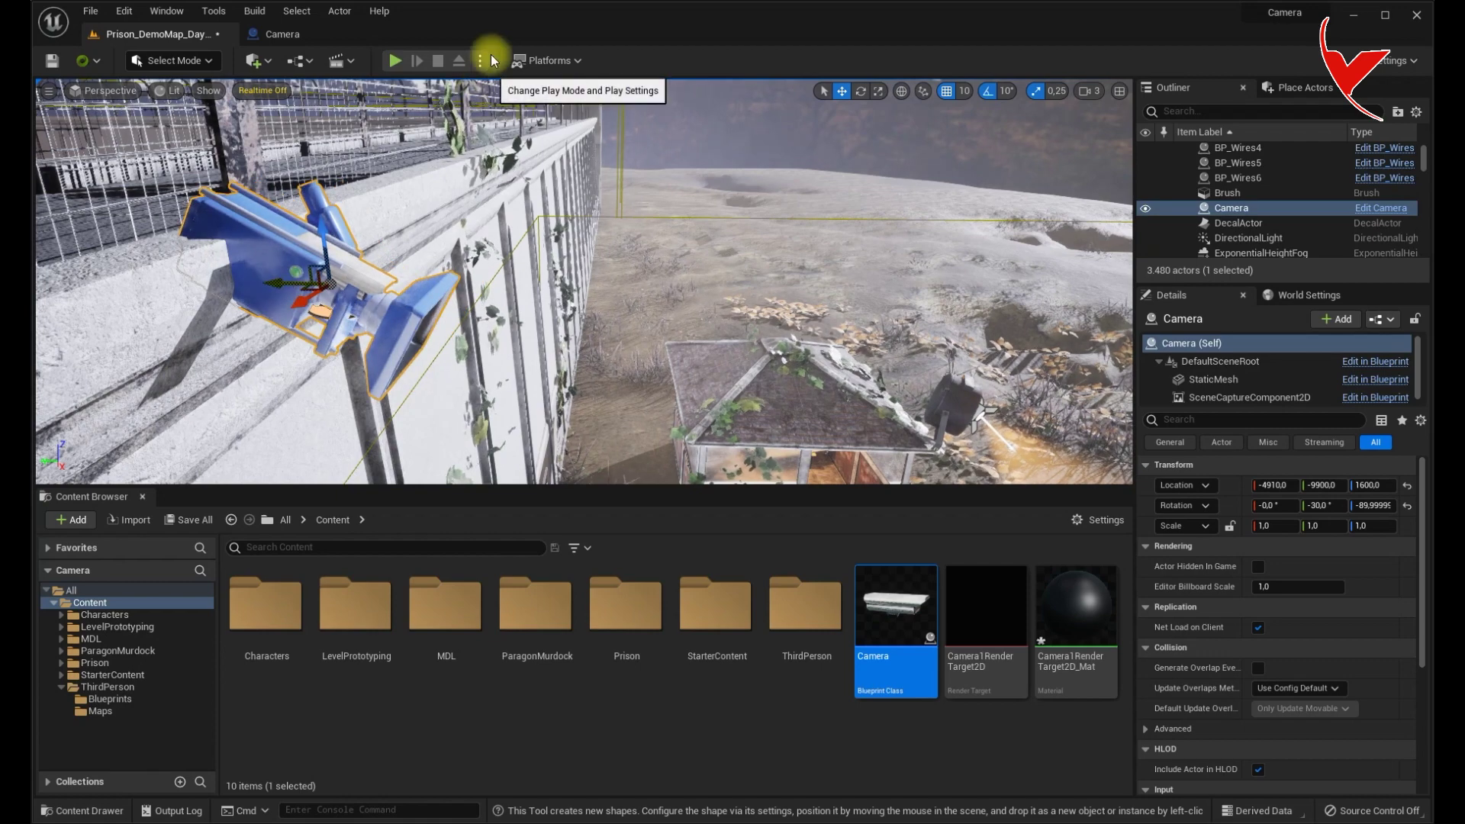
{"action": "left_click_drag", "start_coordinate": [278, 288], "coordinate": [237, 286]}
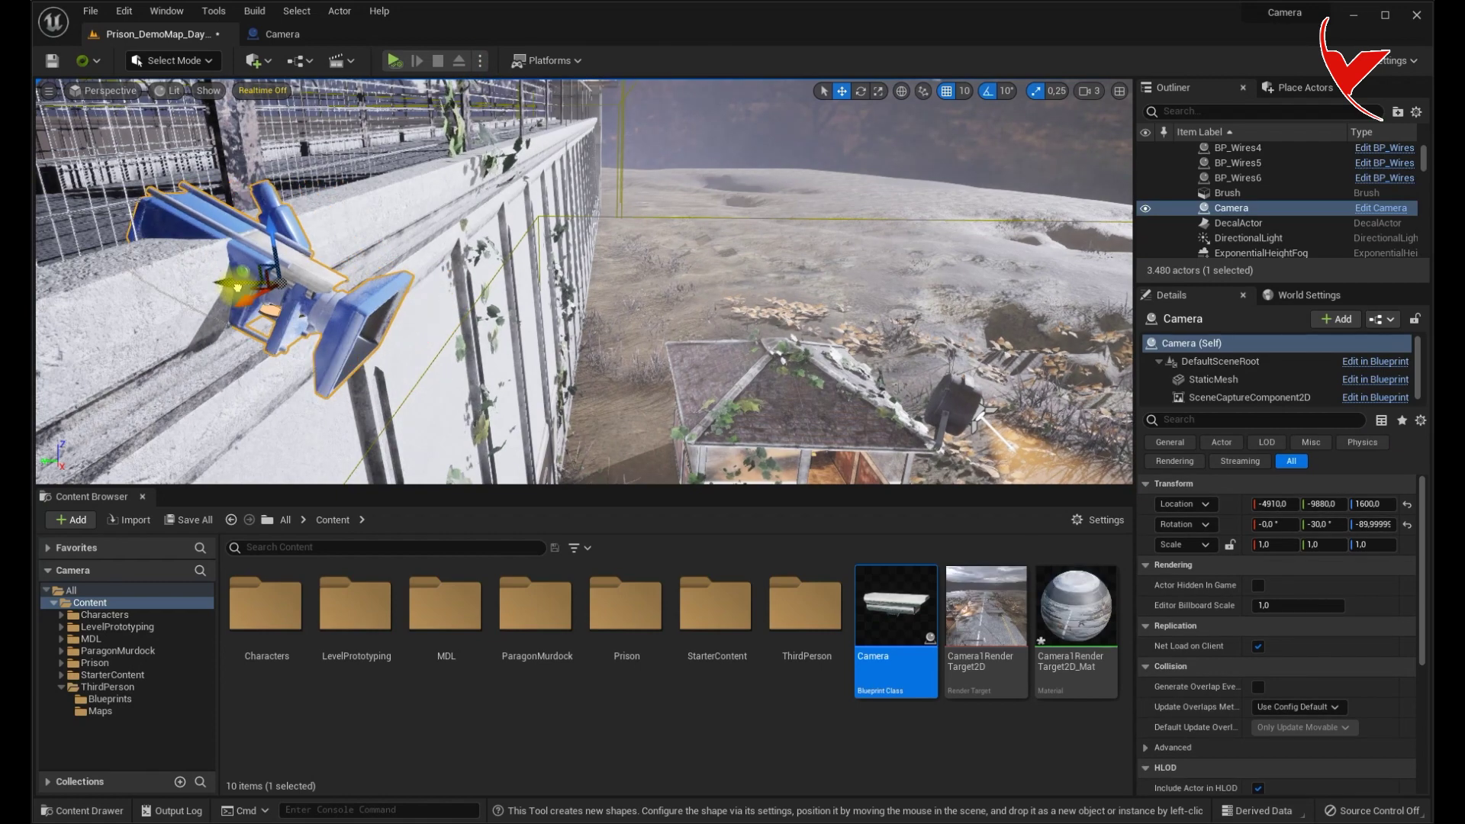
Simulate the level briefly while viewing the road and guardhouse below the Camera, and stop the simulation.
{"action": "left_click", "coordinate": [393, 61]}
{"action": "left_click", "coordinate": [369, 180]}
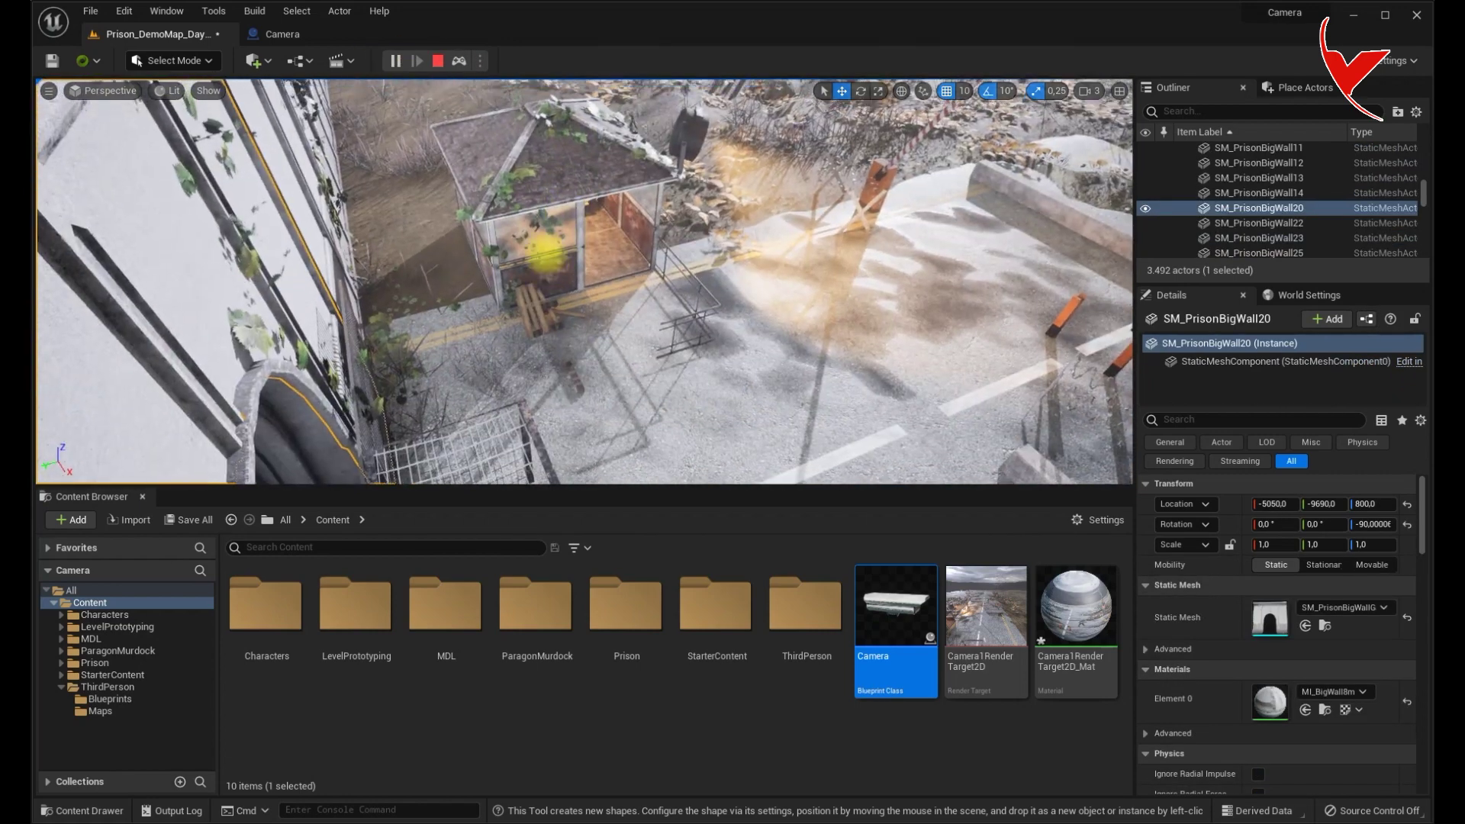
{"action": "left_click", "coordinate": [439, 61]}
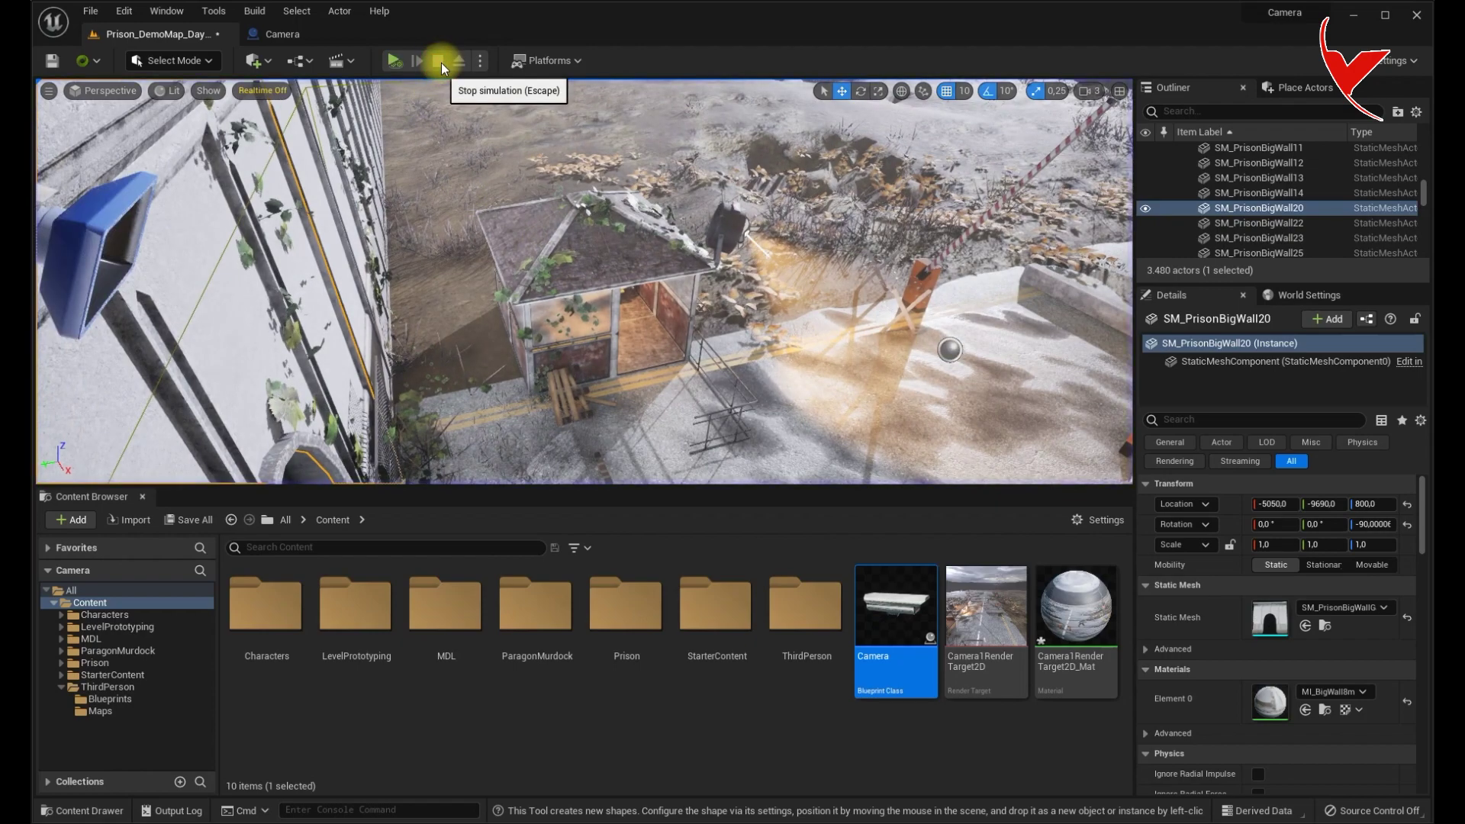
Examine the camera feed on the brick wall panel during a level simulation, and stop the simulation.
{"action": "right_click_drag", "start_coordinate": [533, 209], "coordinate": [699, 271]}
{"action": "key", "text": "w"}
{"action": "key", "text": "s"}
{"action": "key", "text": "w"}
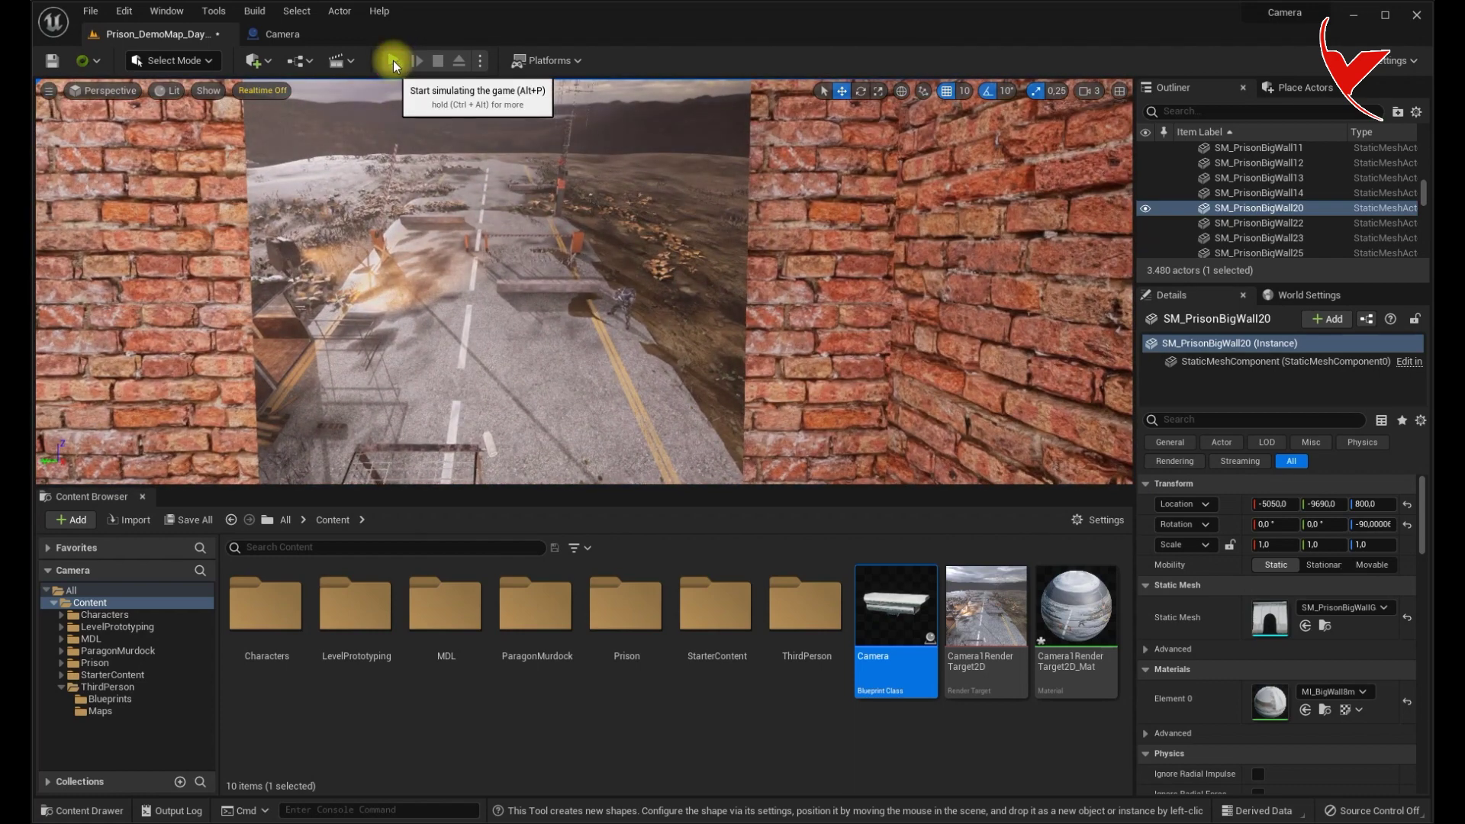
{"action": "left_click", "coordinate": [394, 63]}
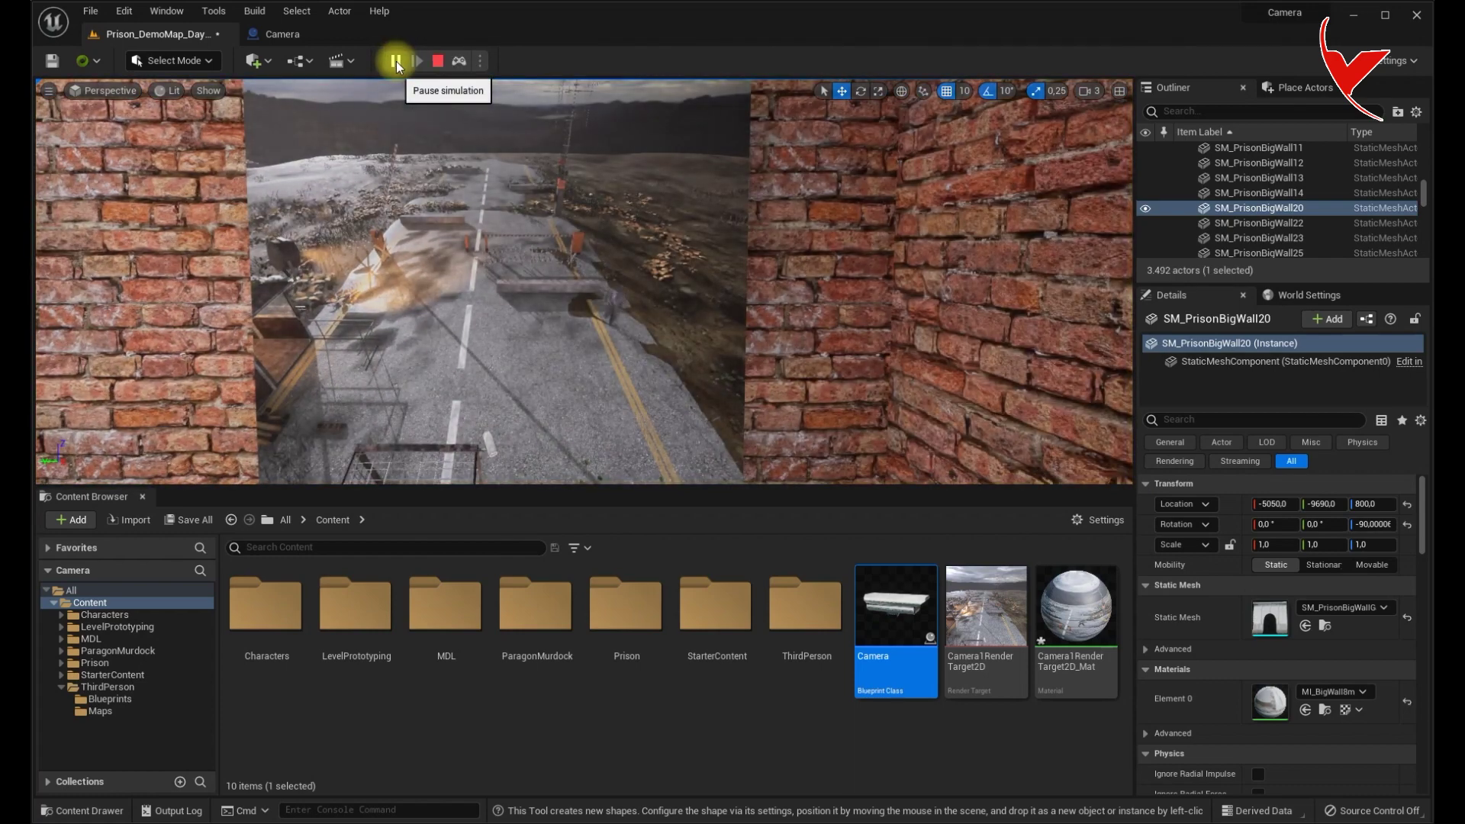
{"action": "scroll", "coordinate": [523, 245], "scroll_direction": "down", "scroll_amount": 5}
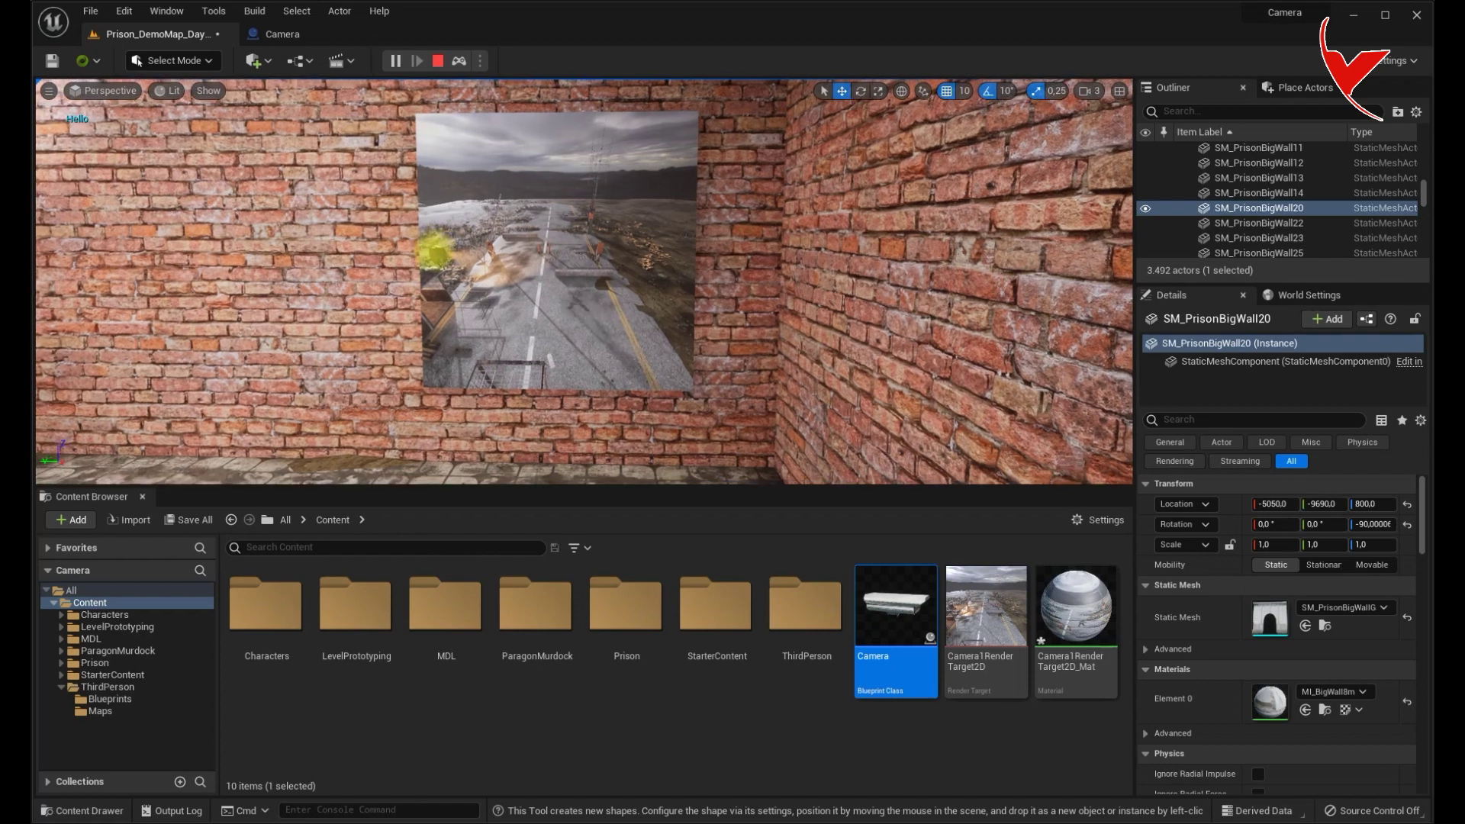
{"action": "left_click", "coordinate": [440, 63]}
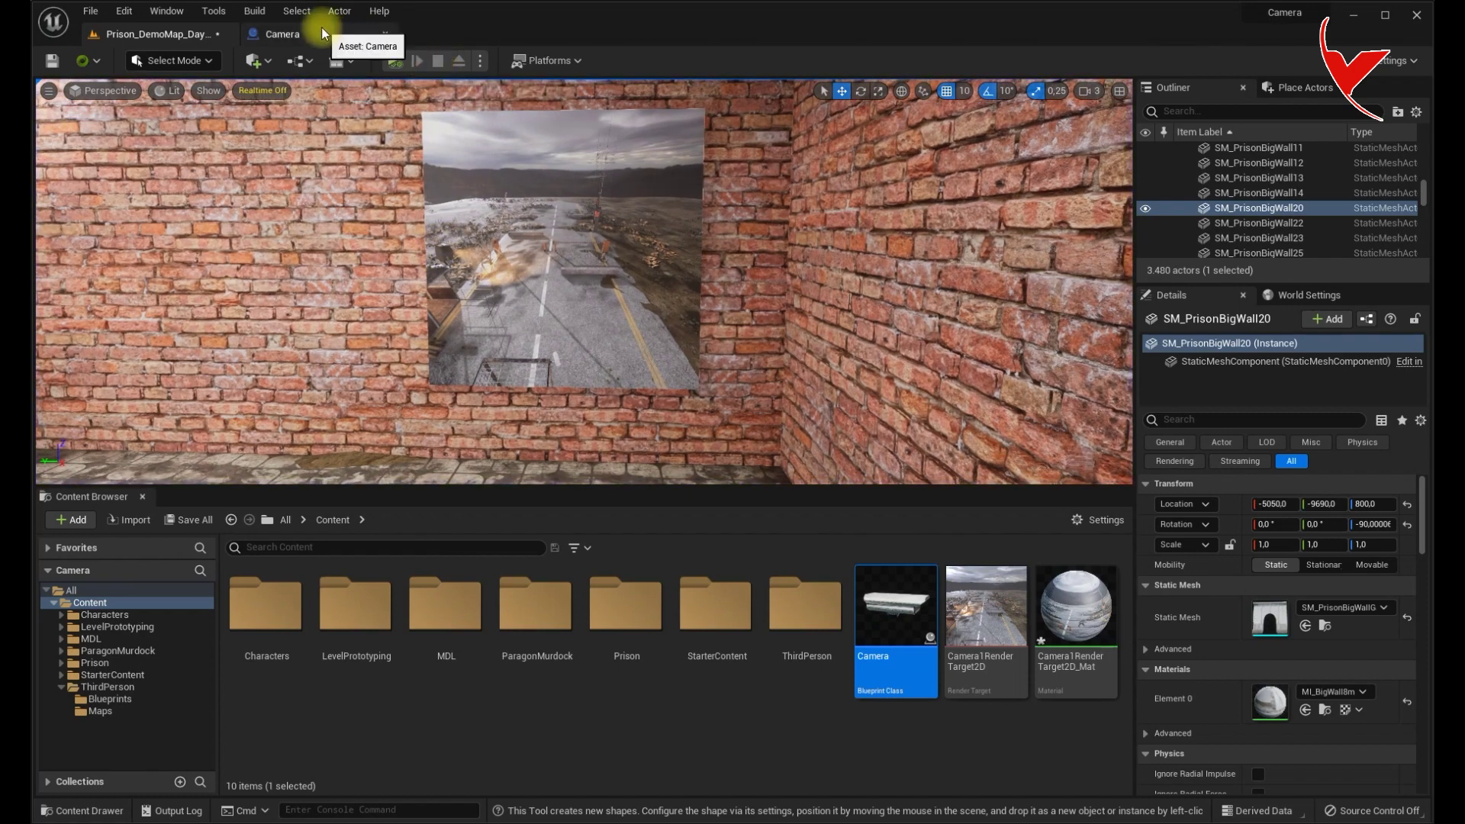
Close the Camera blueprint and open the blueprint of the MurdockPlayerCharacter standing on the road.
{"action": "middle_click", "coordinate": [281, 37]}
{"action": "mouse_move", "coordinate": [597, 299]}
{"action": "right_mouse_down"}
{"action": "mouse_move", "coordinate": [929, 343]}
{"action": "mouse_move", "coordinate": [569, 386]}
{"action": "right_mouse_up"}
{"action": "left_click", "coordinate": [624, 317]}
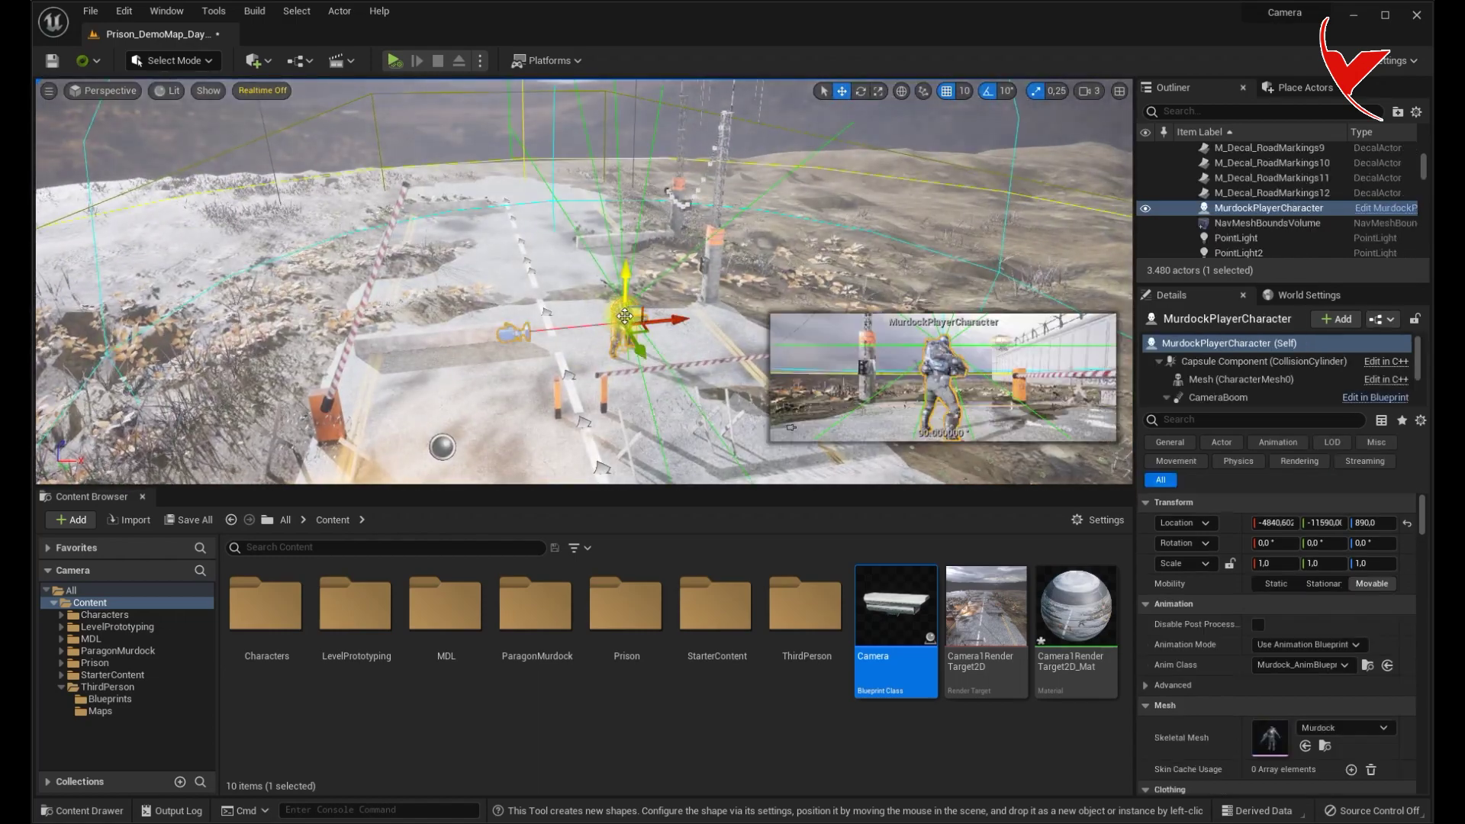
{"action": "key", "text": "f"}
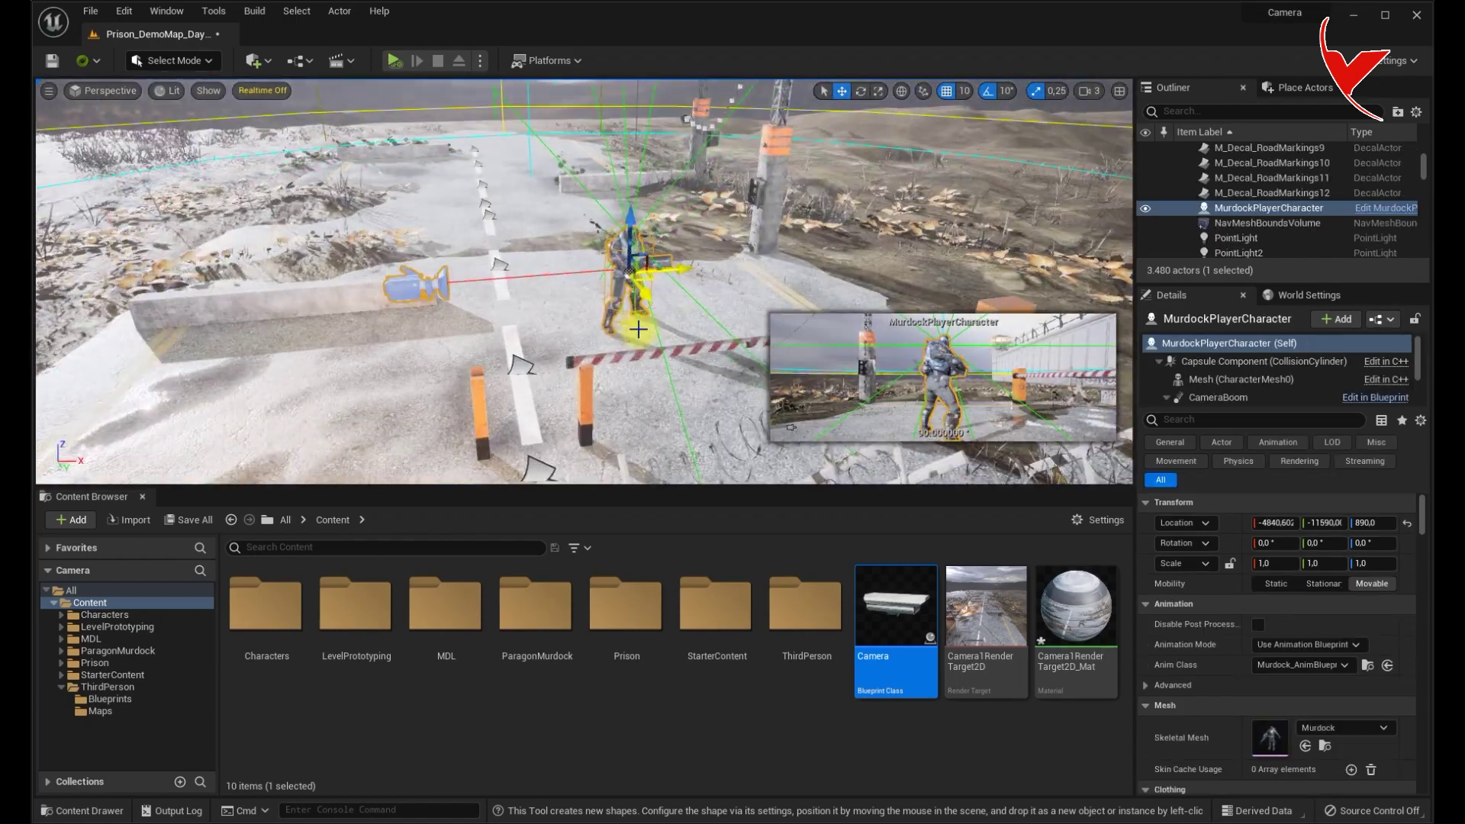
{"action": "left_click", "coordinate": [1379, 209]}
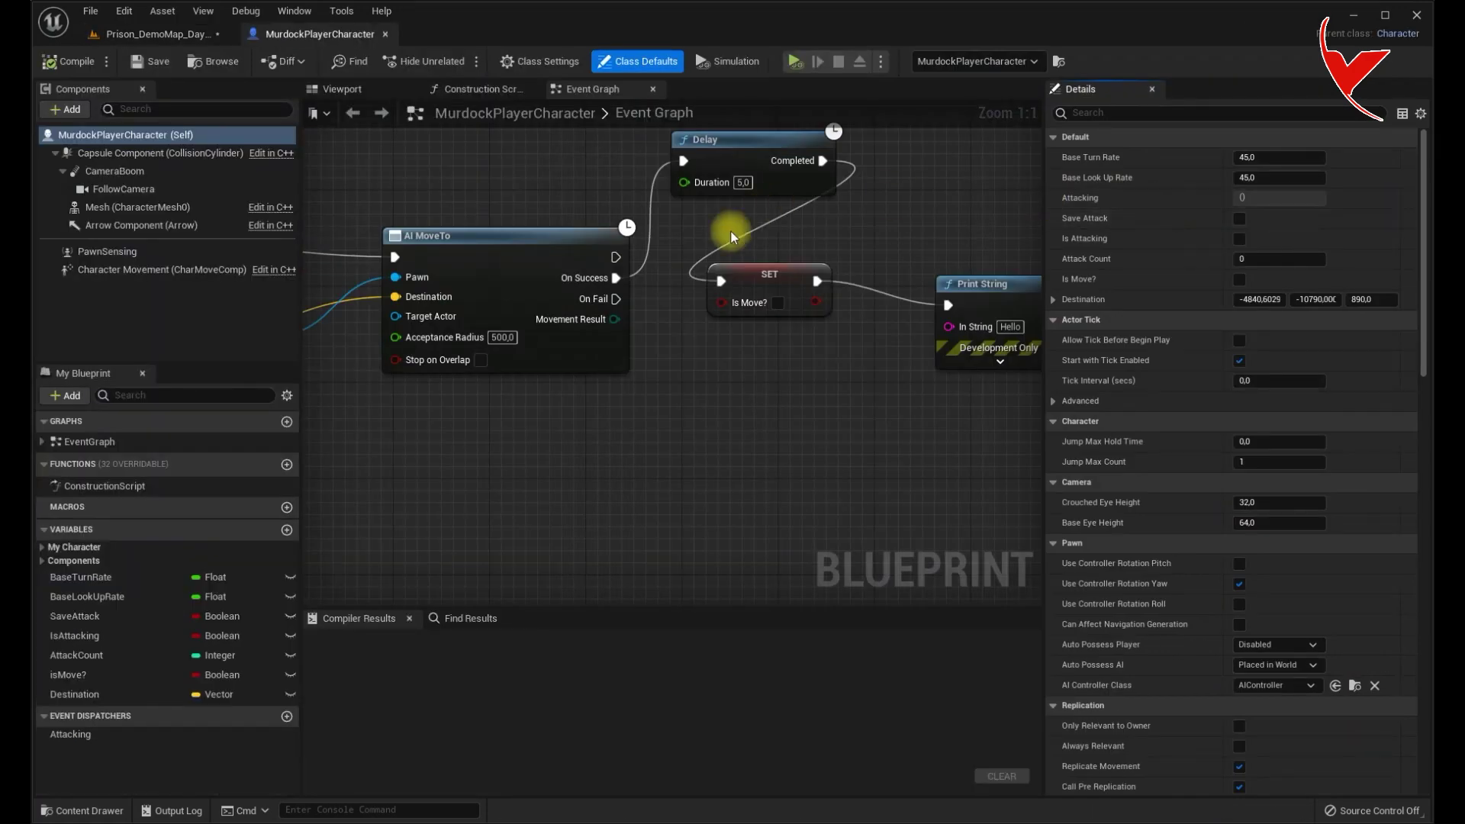
Add a Scene Capture Component 2D under FollowCamera, name it HelmetCamera, and show the character in the blueprint's 3D view.
{"action": "left_click", "coordinate": [145, 191]}
{"action": "left_click", "coordinate": [344, 90]}
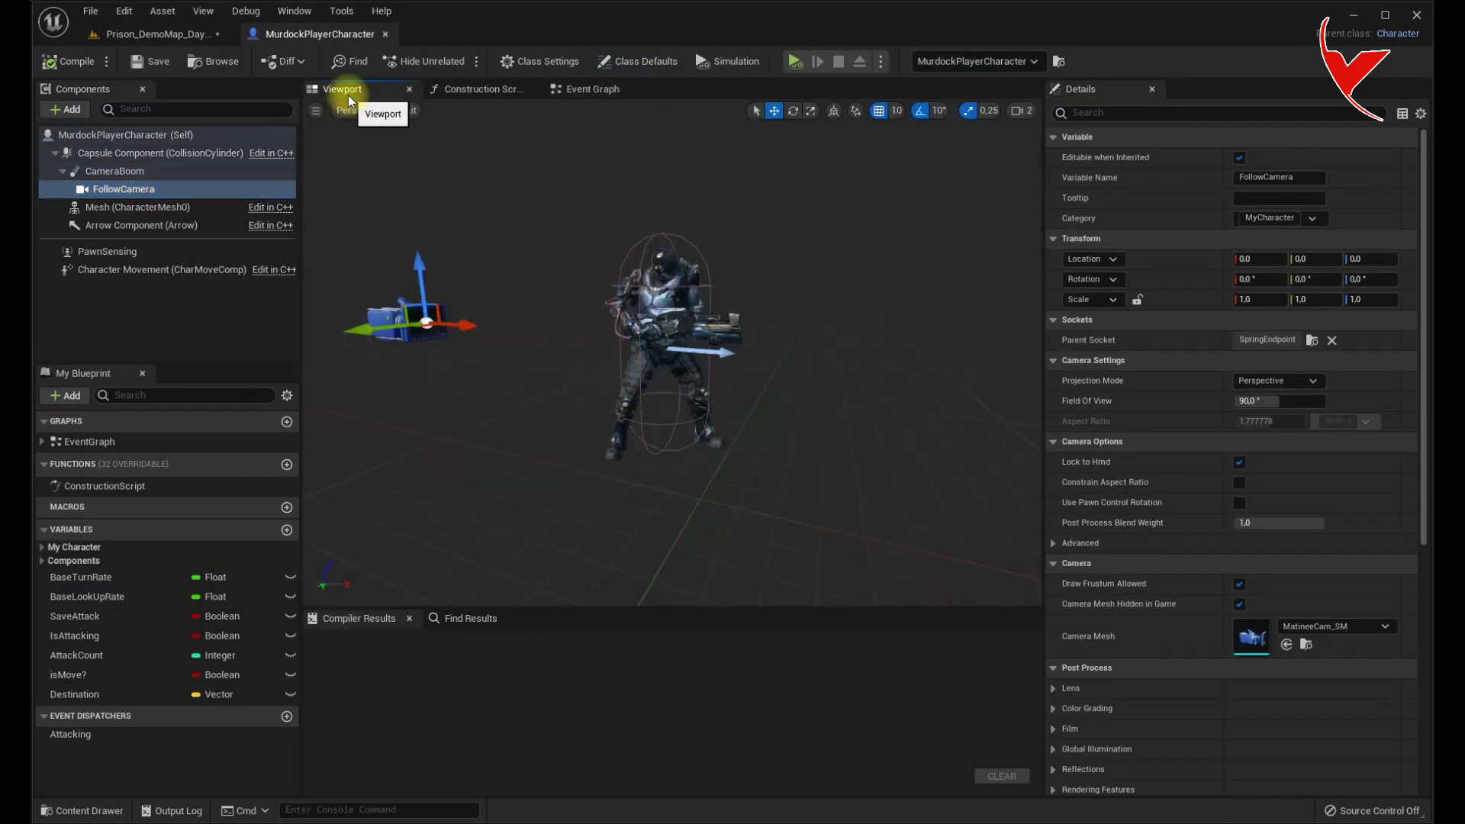
{"action": "left_click", "coordinate": [69, 109]}
{"action": "type", "text": "2d"}
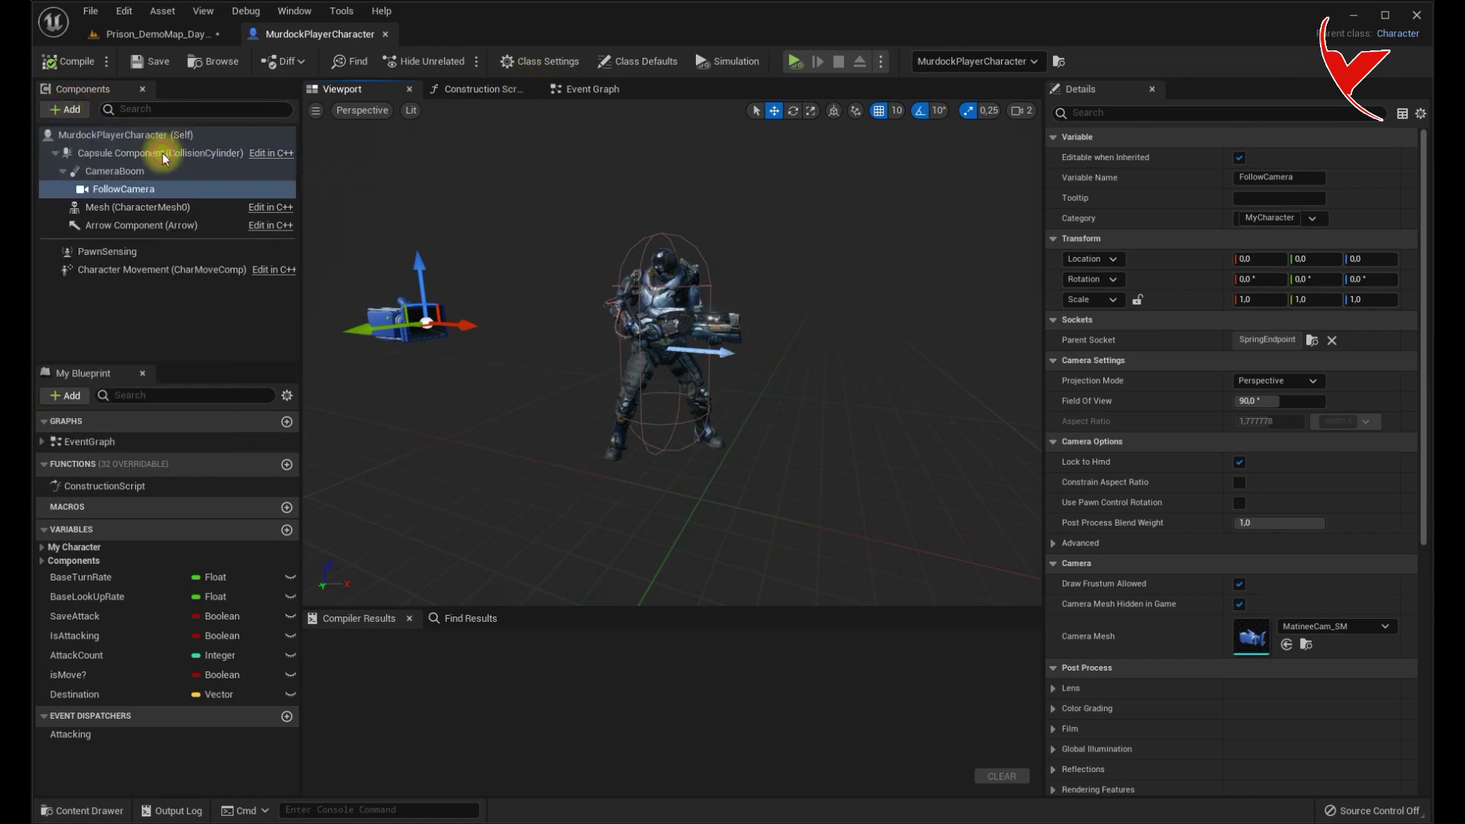
{"action": "left_click", "coordinate": [126, 156]}
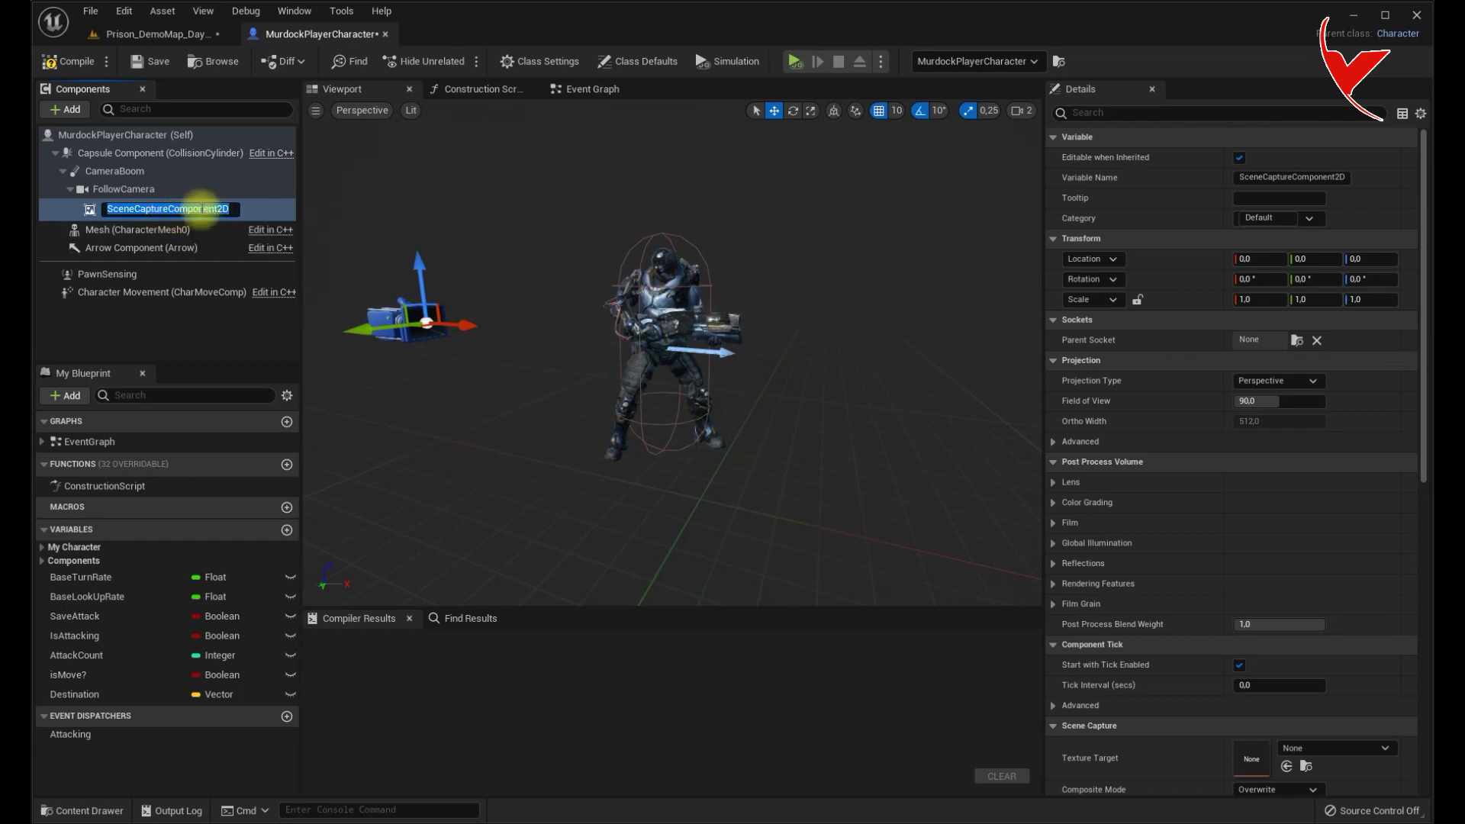
{"action": "type", "text": "HelmetCamera"}
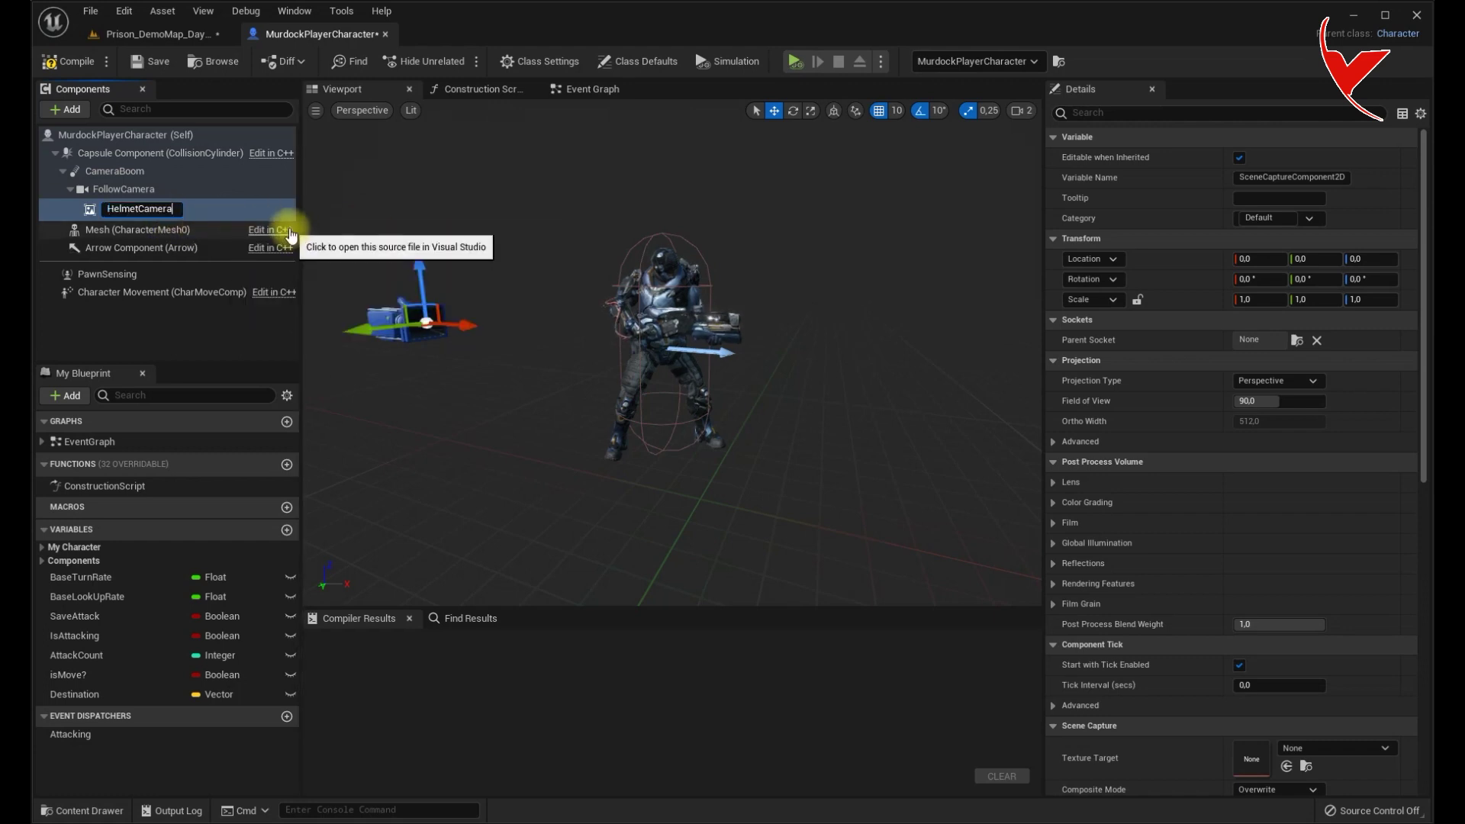
{"action": "key", "text": "Return"}
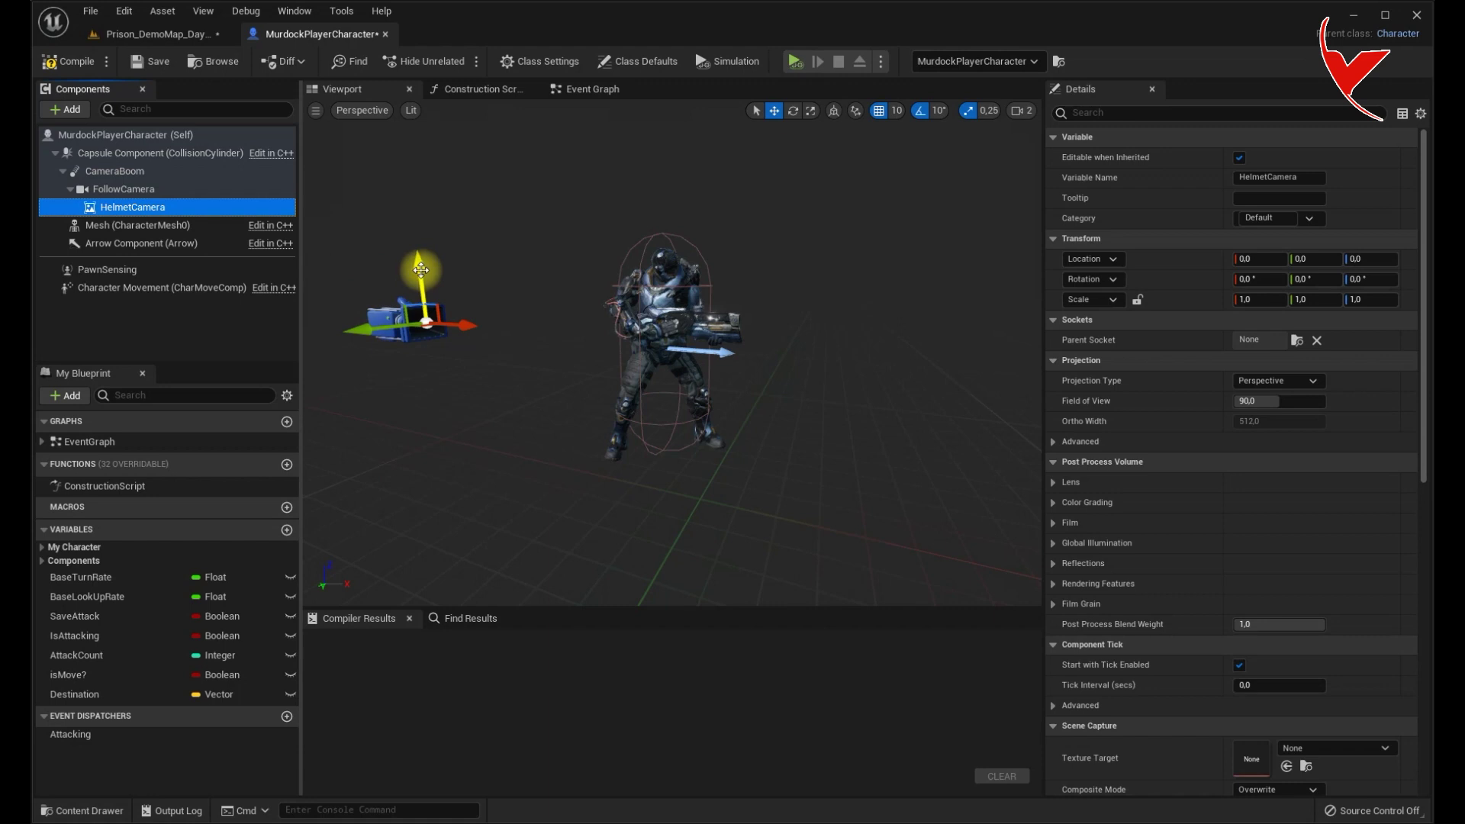
Move HelmetCamera to the front of the character's helmet, at about X 340, Y 0, Z 70.
{"action": "left_click_drag", "start_coordinate": [420, 268], "coordinate": [420, 191]}
{"action": "left_click_drag", "start_coordinate": [454, 245], "coordinate": [745, 276]}
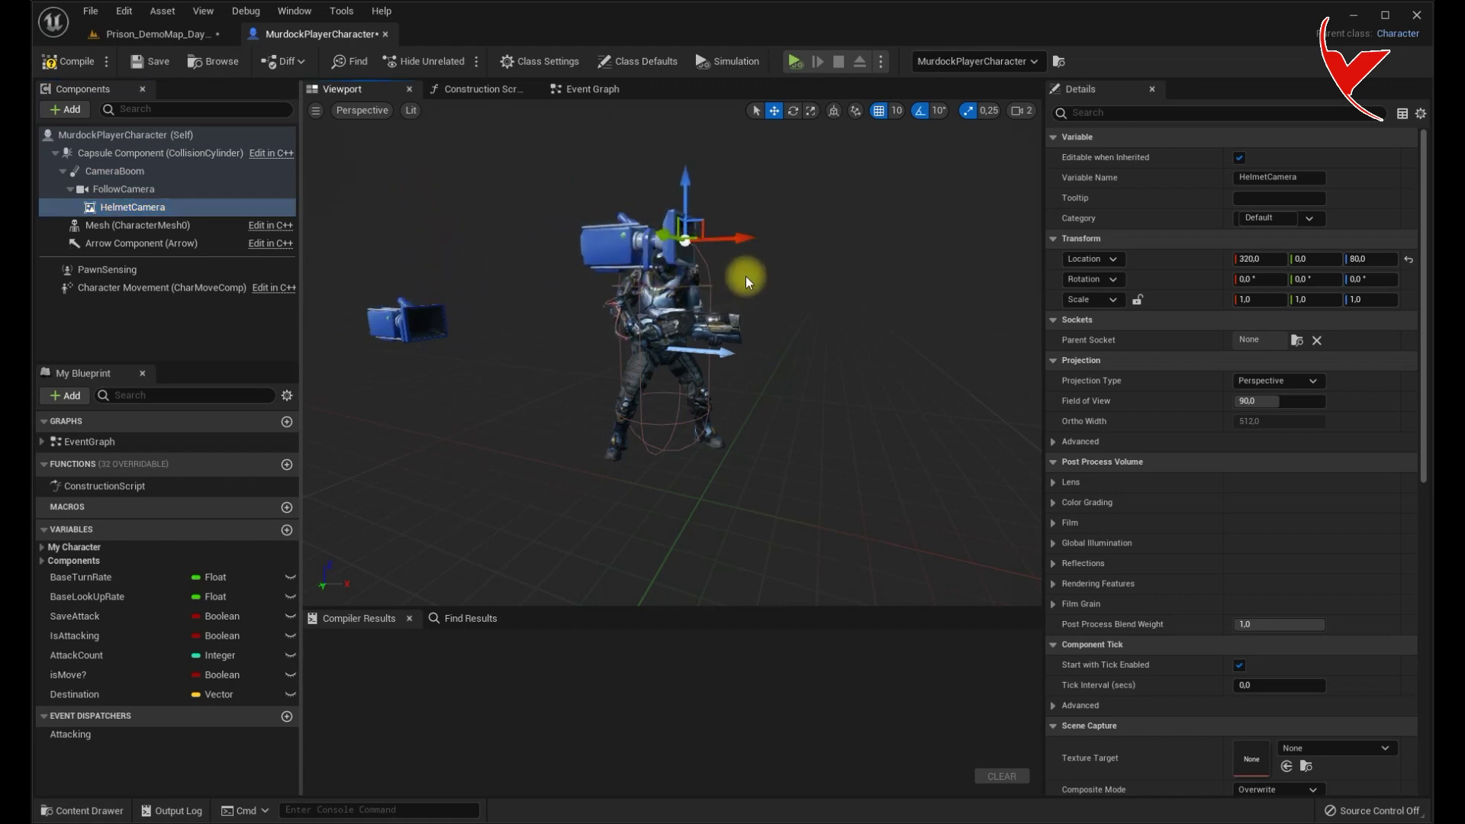
{"action": "key", "text": "f"}
{"action": "key", "text": "s"}
{"action": "right_click_drag", "start_coordinate": [702, 323], "coordinate": [690, 373]}
{"action": "left_click_drag", "start_coordinate": [700, 293], "coordinate": [533, 255]}
{"action": "key", "text": "a"}
{"action": "right_click_drag", "start_coordinate": [601, 321], "coordinate": [690, 332]}
{"action": "left_click_drag", "start_coordinate": [373, 197], "coordinate": [648, 252]}
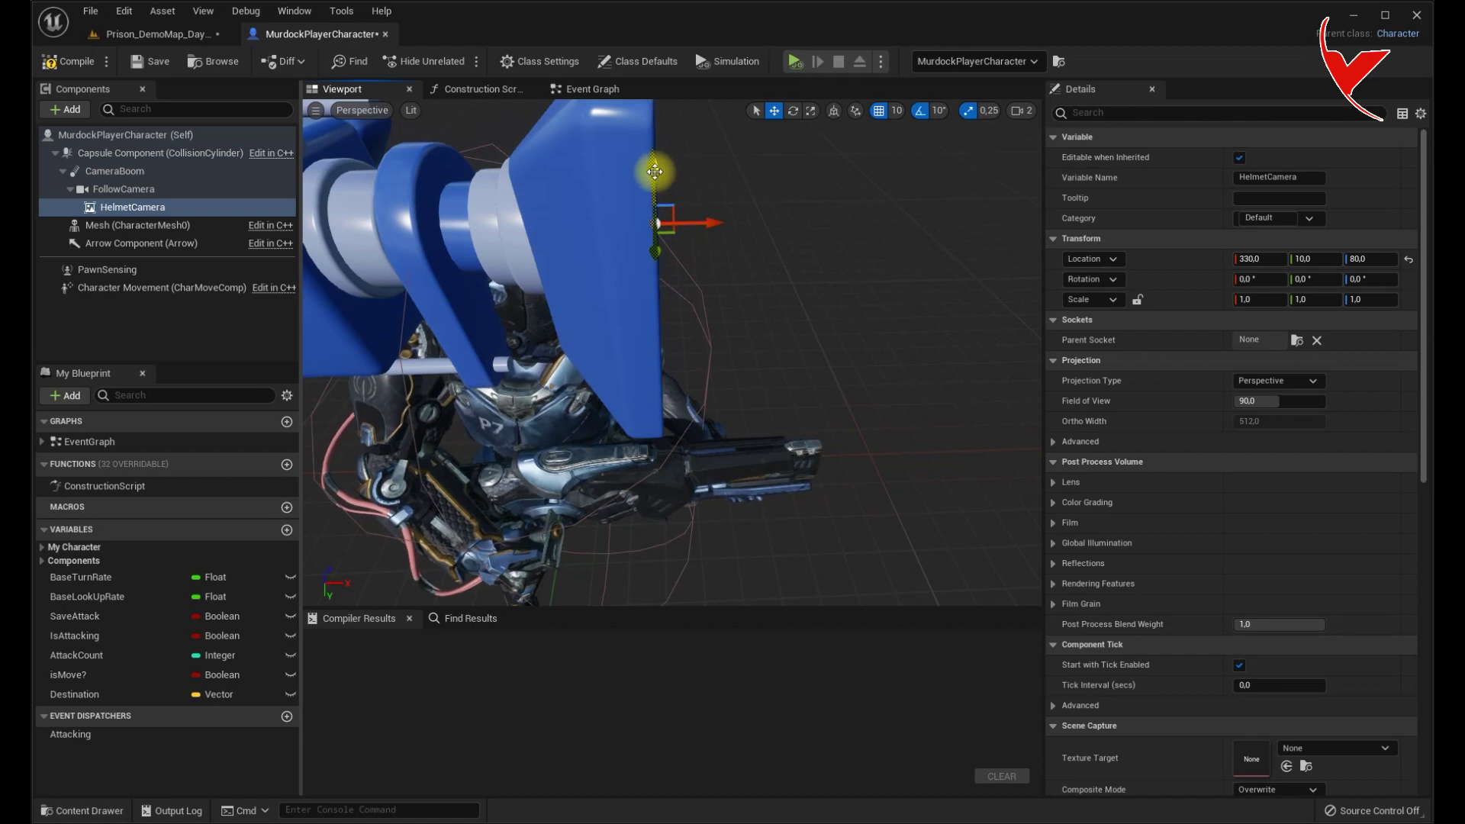
{"action": "left_click_drag", "start_coordinate": [651, 198], "coordinate": [650, 209]}
{"action": "mouse_move", "coordinate": [705, 272]}
{"action": "left_mouse_down"}
{"action": "mouse_move", "coordinate": [755, 283]}
{"action": "mouse_move", "coordinate": [712, 281]}
{"action": "left_mouse_up"}
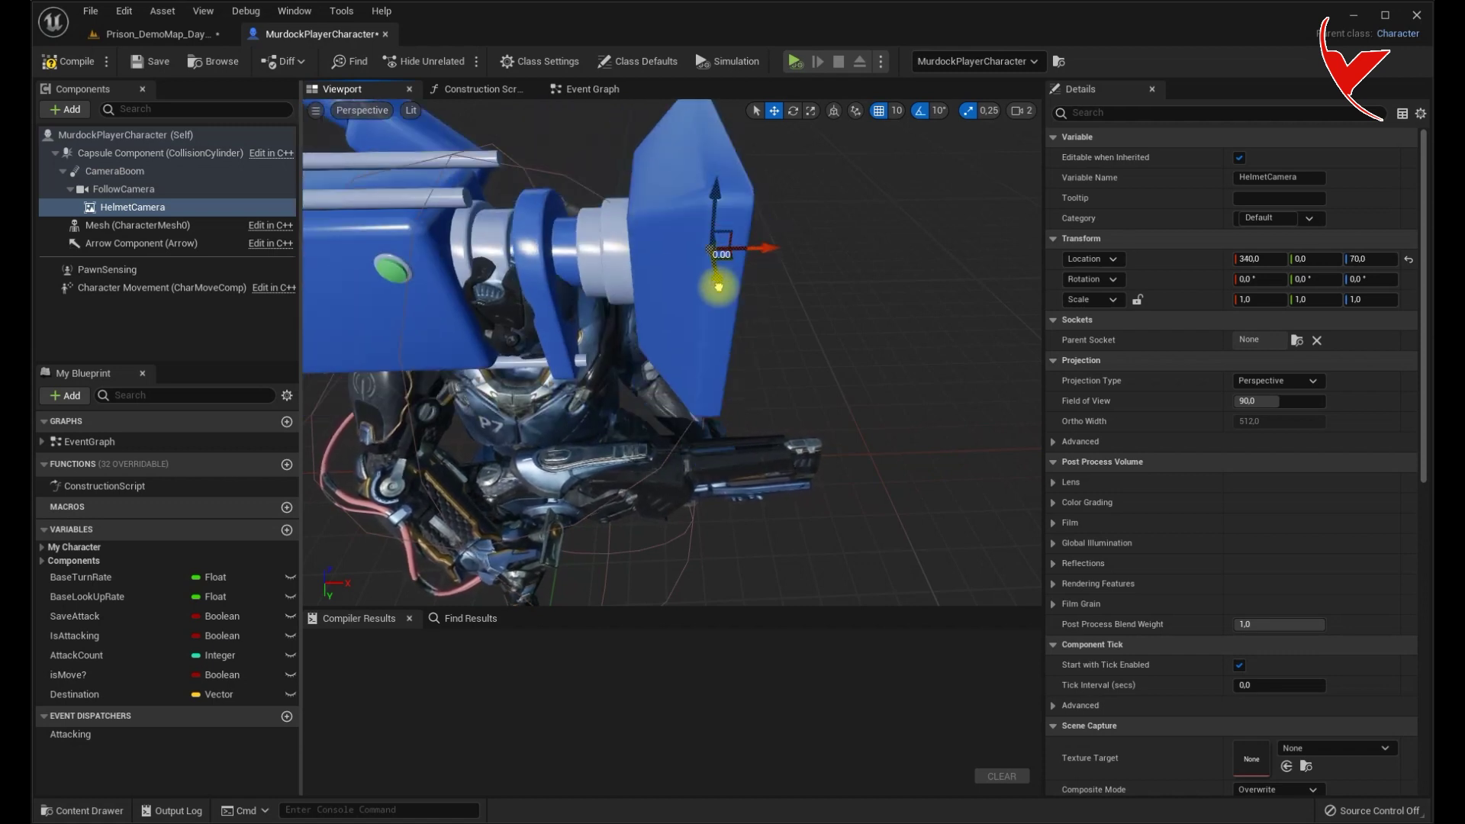
Reparent HelmetCamera under Mesh (CharacterMesh0) and set its texture target to a new render target named HelmetCameraRenderTarget2D.
{"action": "mouse_move", "coordinate": [114, 206]}
{"action": "left_mouse_down"}
{"action": "mouse_move", "coordinate": [129, 179]}
{"action": "mouse_move", "coordinate": [129, 227]}
{"action": "left_mouse_up"}
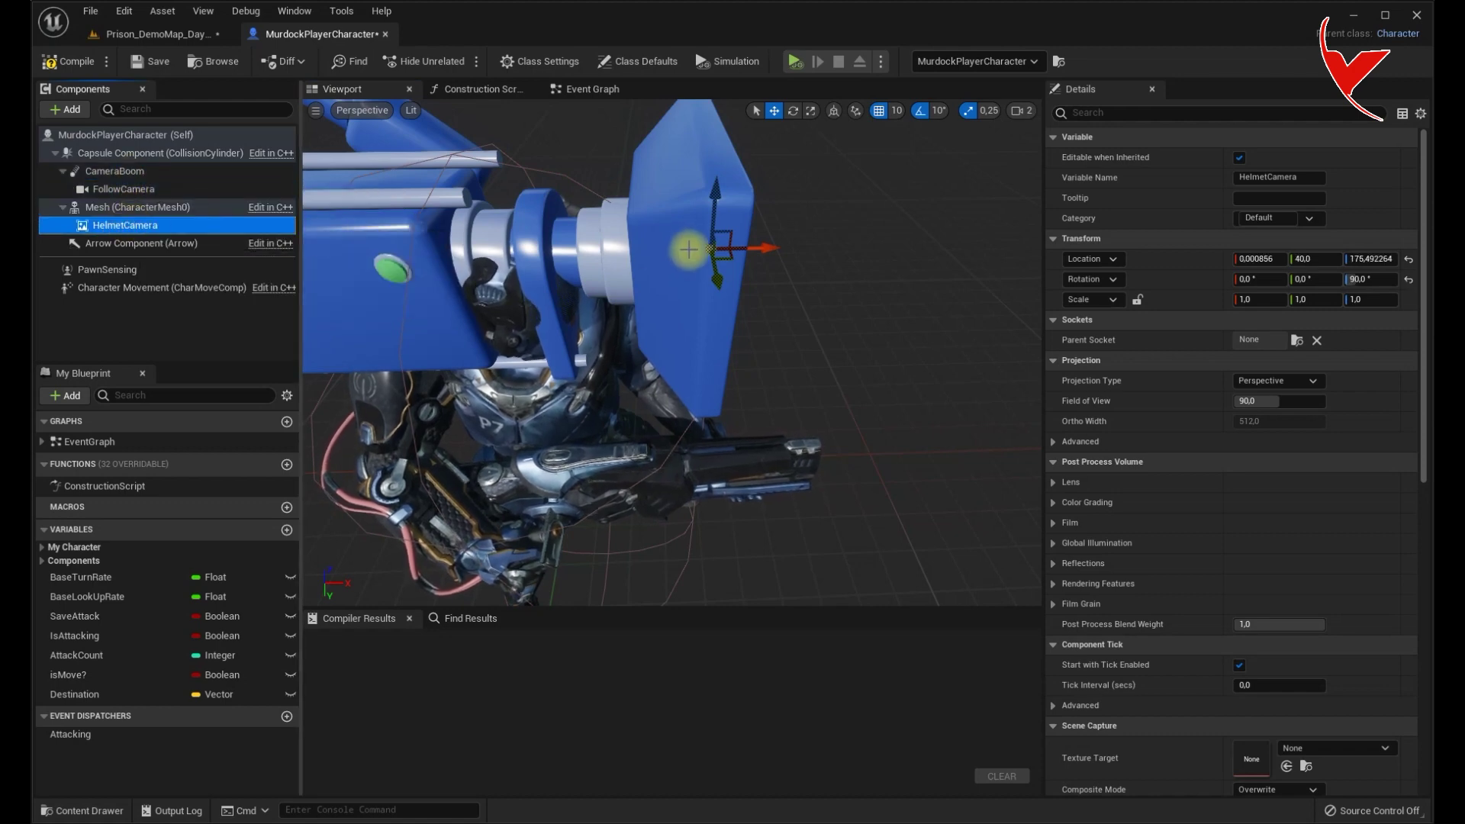
{"action": "scroll", "coordinate": [1315, 638], "scroll_direction": "down", "scroll_amount": 6}
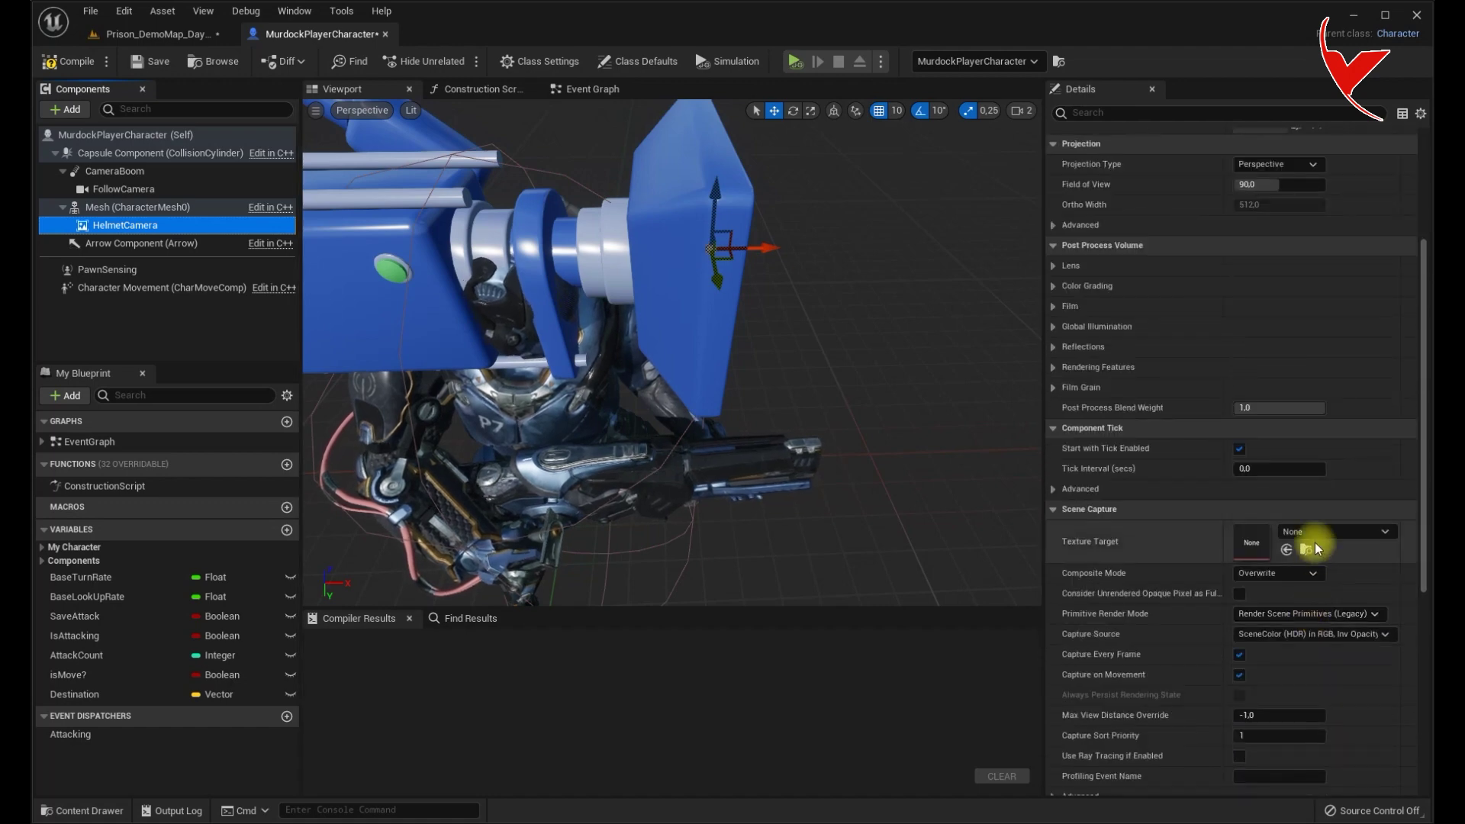
{"action": "left_click", "coordinate": [1312, 534]}
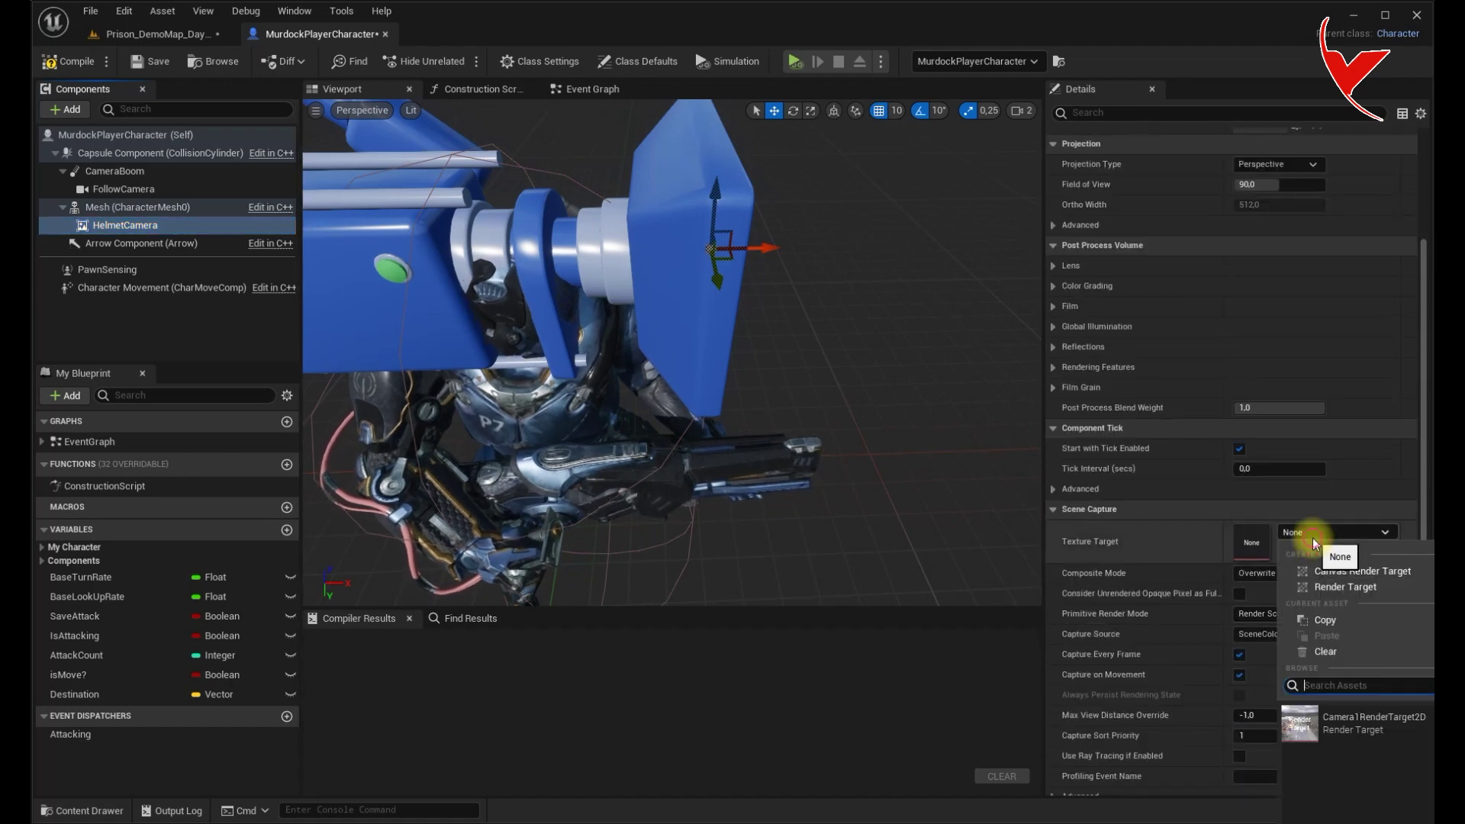
{"action": "left_click", "coordinate": [1331, 589]}
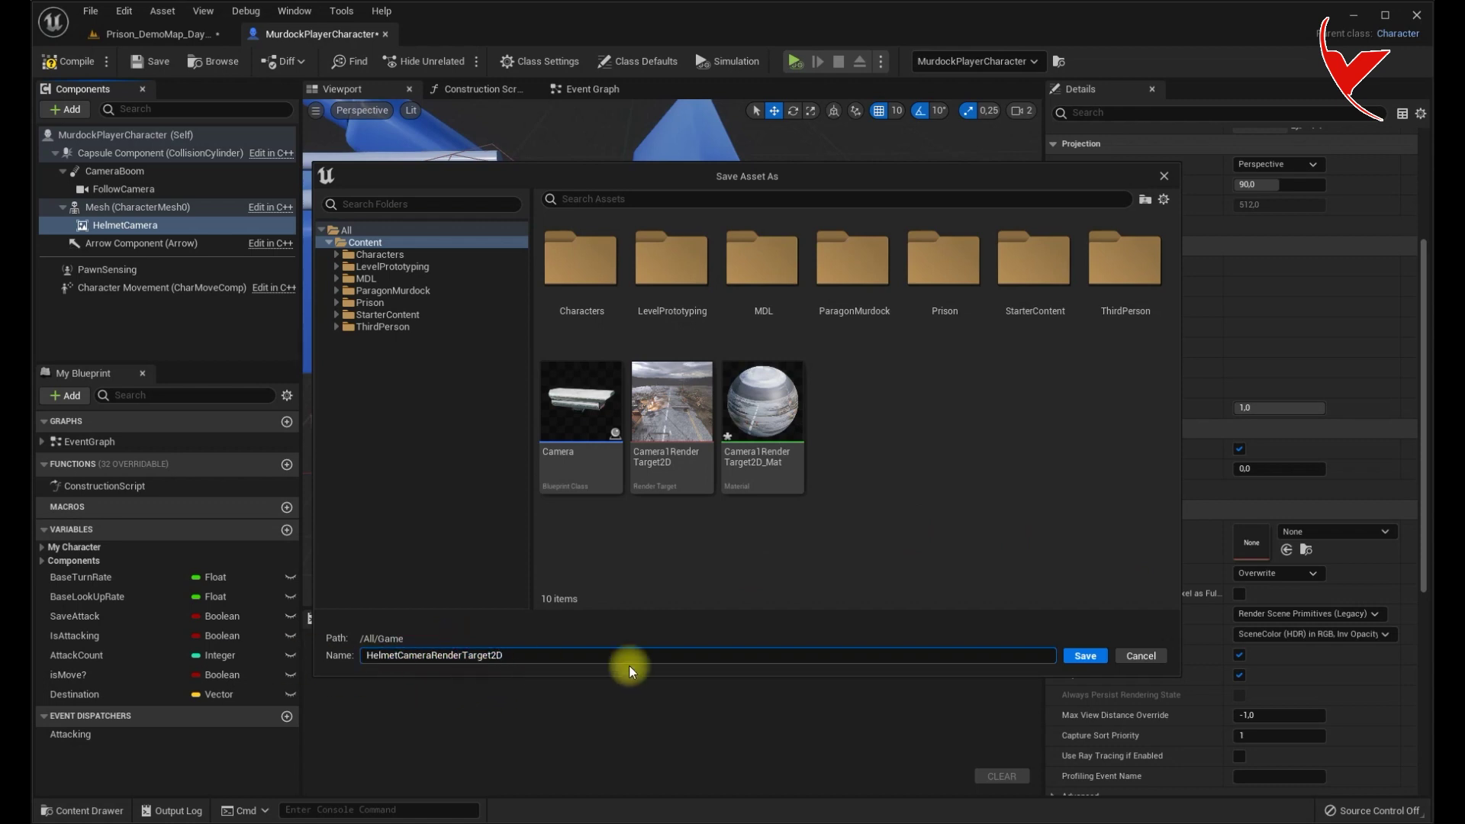
{"action": "left_click", "coordinate": [1087, 656]}
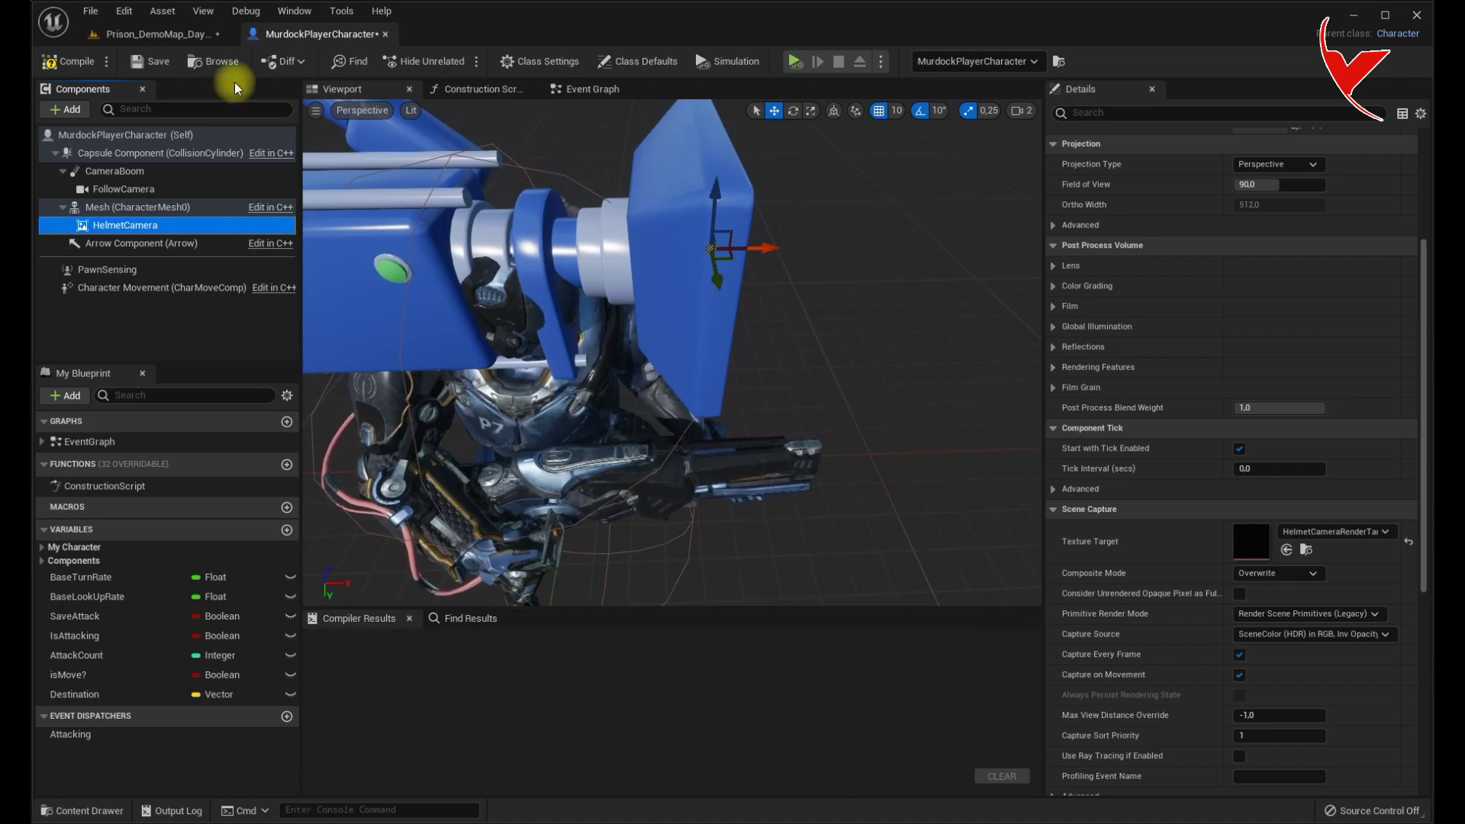
Set the size of the HelmetCameraRenderTarget2D asset to 1024 by 1024 and close its editor.
{"action": "left_click", "coordinate": [176, 34]}
{"action": "right_click_drag", "start_coordinate": [486, 197], "coordinate": [516, 340]}
{"action": "scroll", "coordinate": [493, 697], "scroll_direction": "down", "scroll_amount": 1}
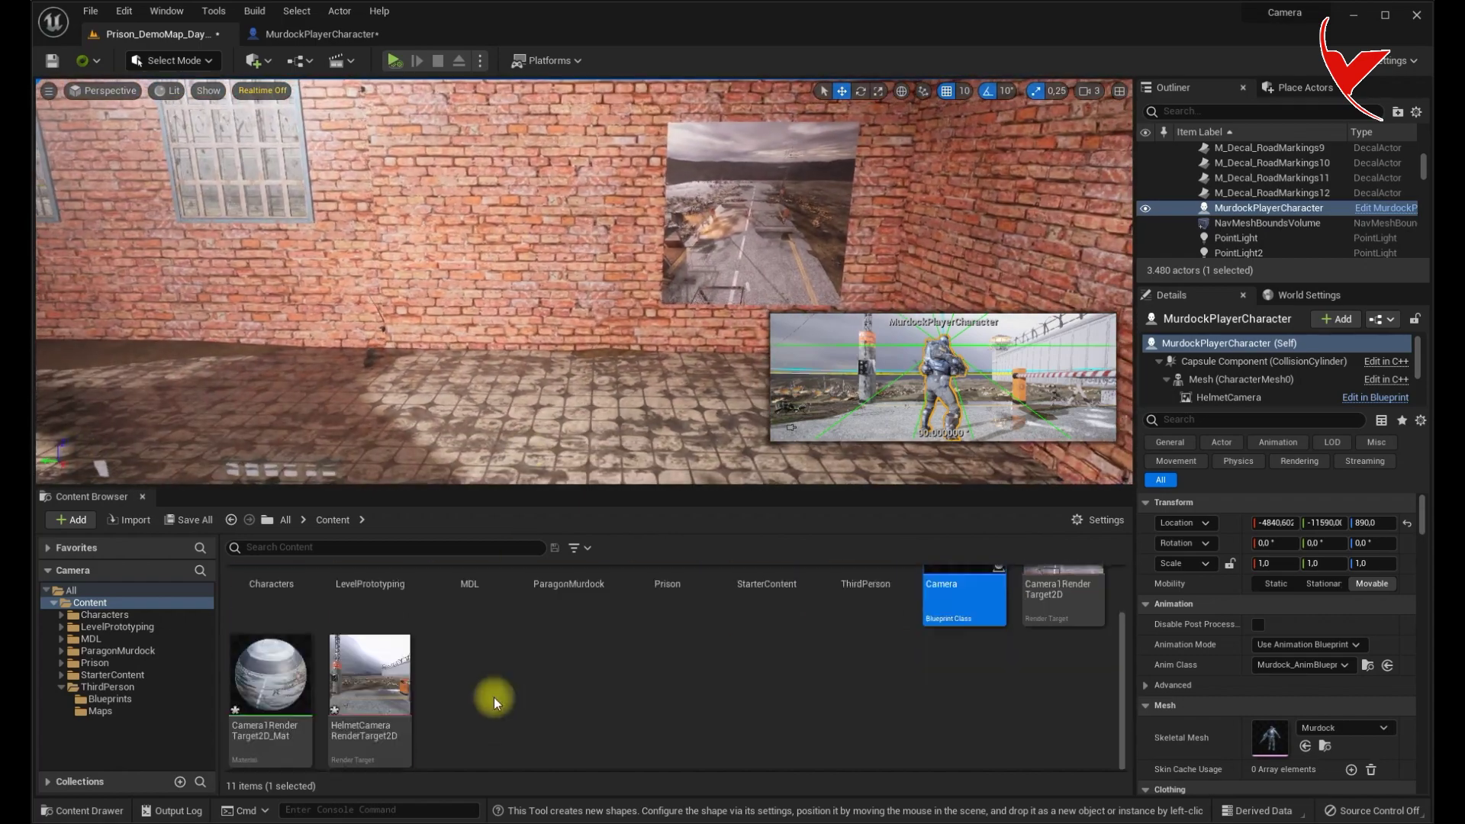
{"action": "double_click", "coordinate": [401, 684]}
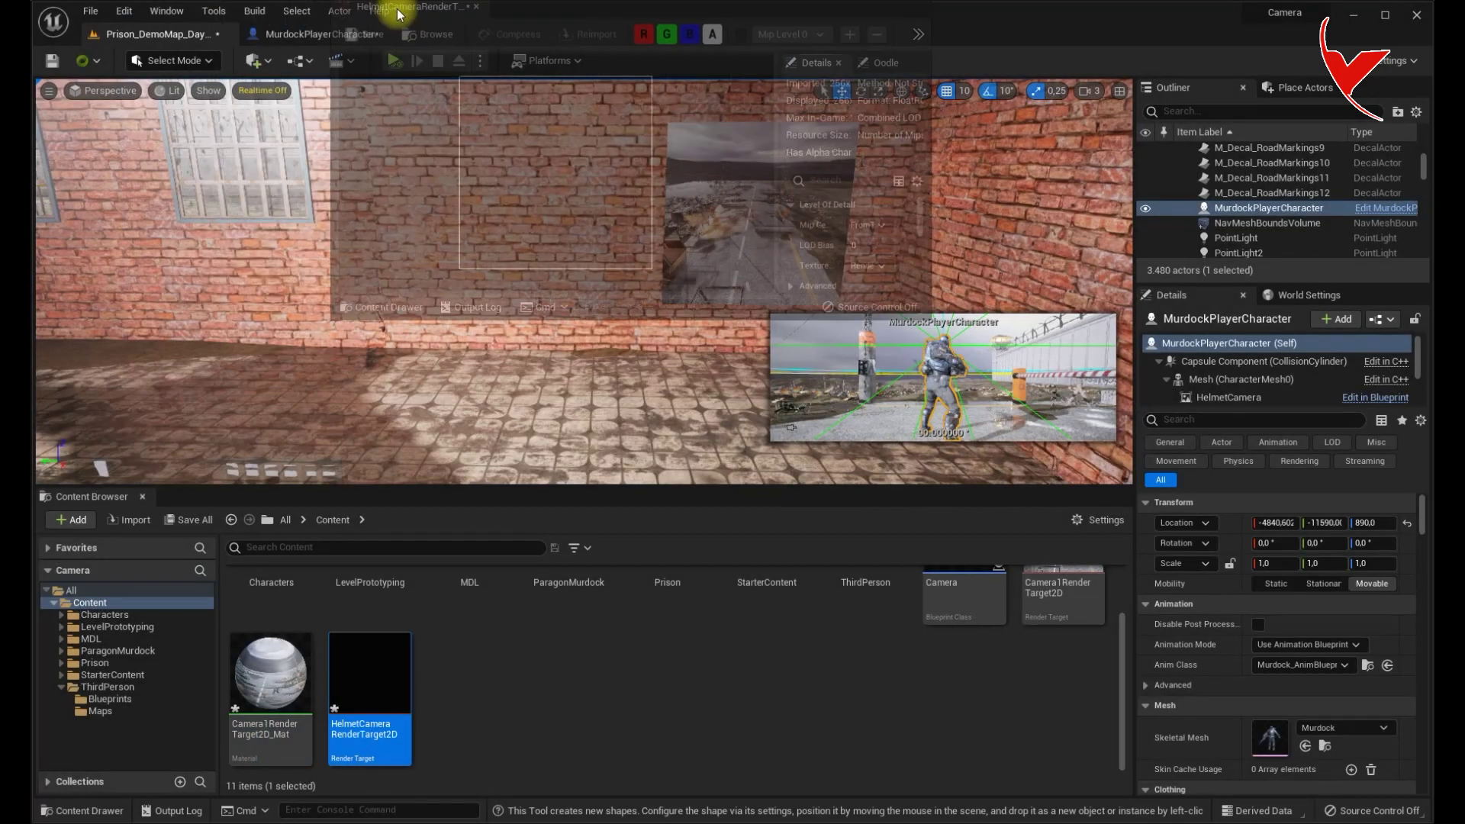
{"action": "left_click", "coordinate": [494, 32]}
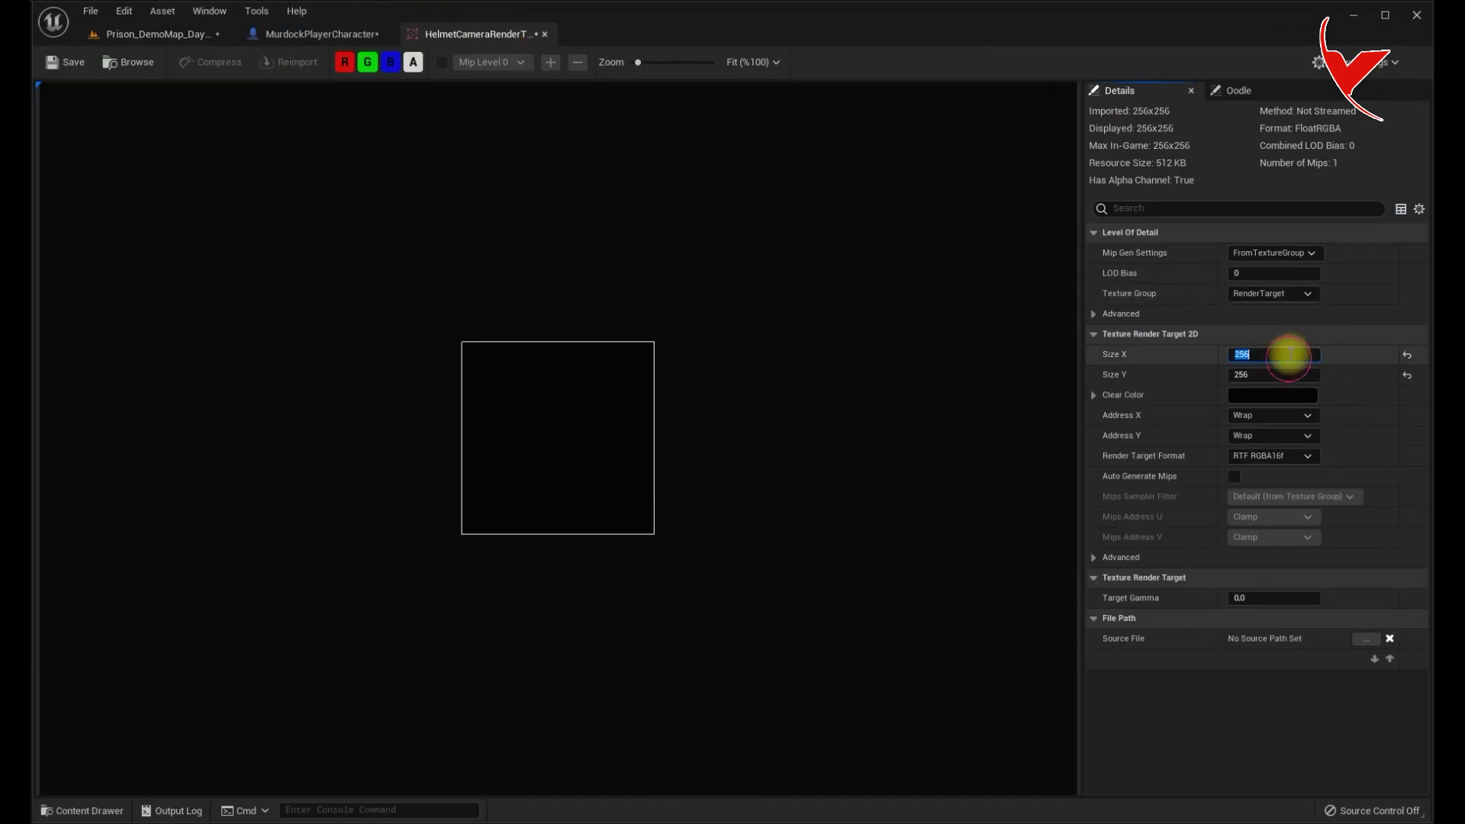
{"action": "key", "text": "Tab"}
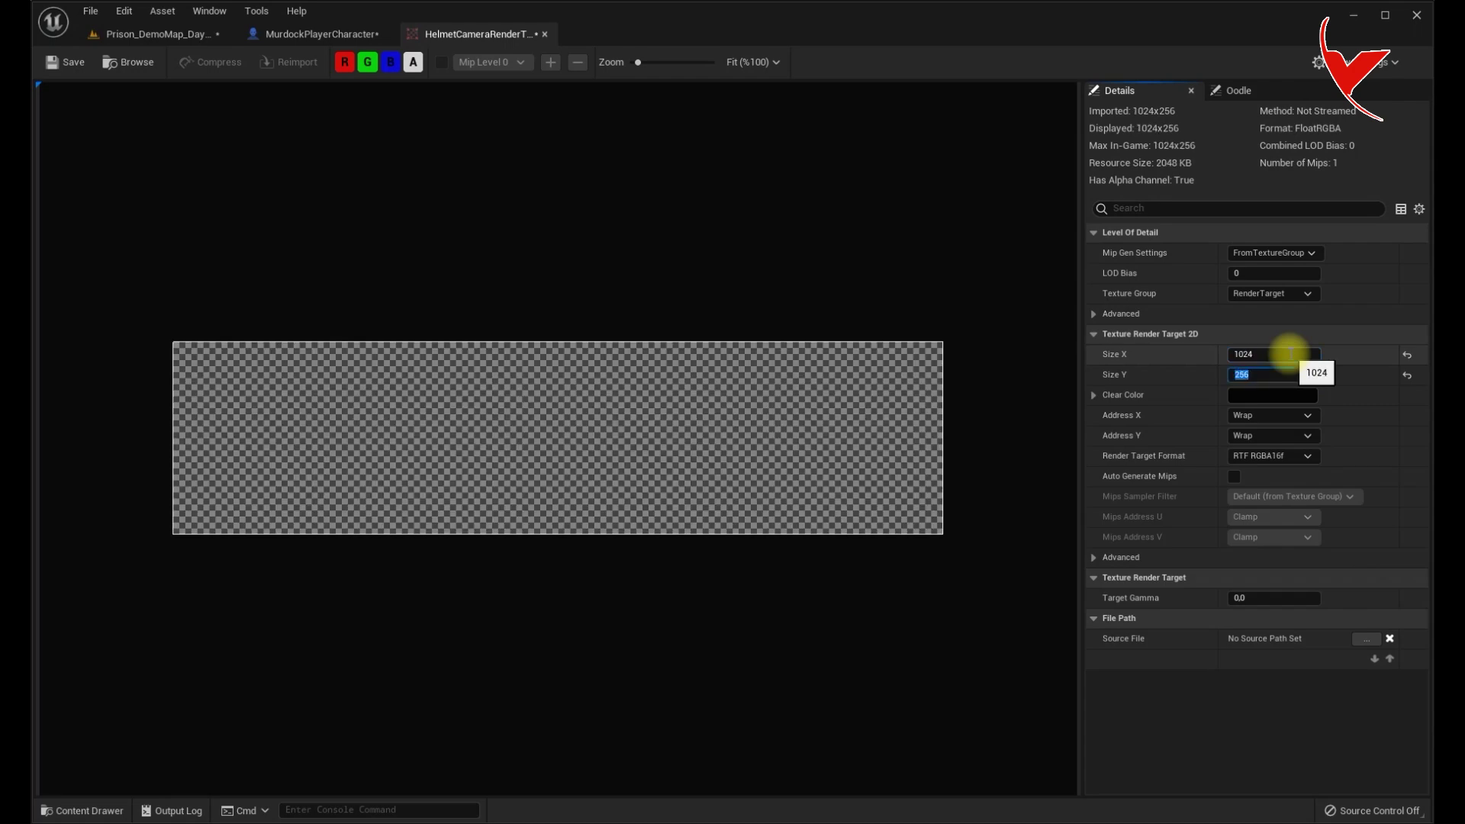
{"action": "key", "text": "Return"}
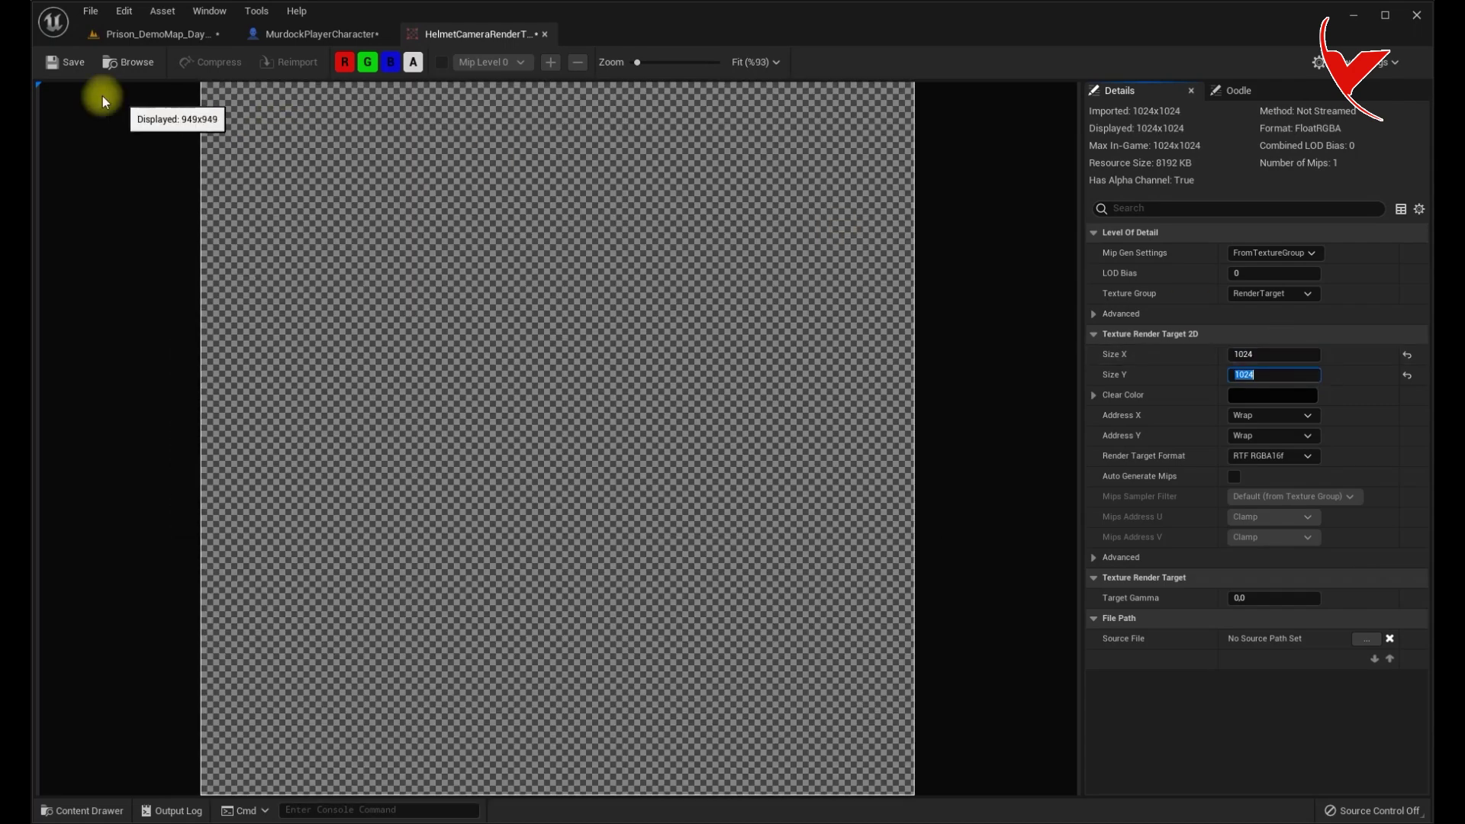
{"action": "left_click", "coordinate": [544, 34]}
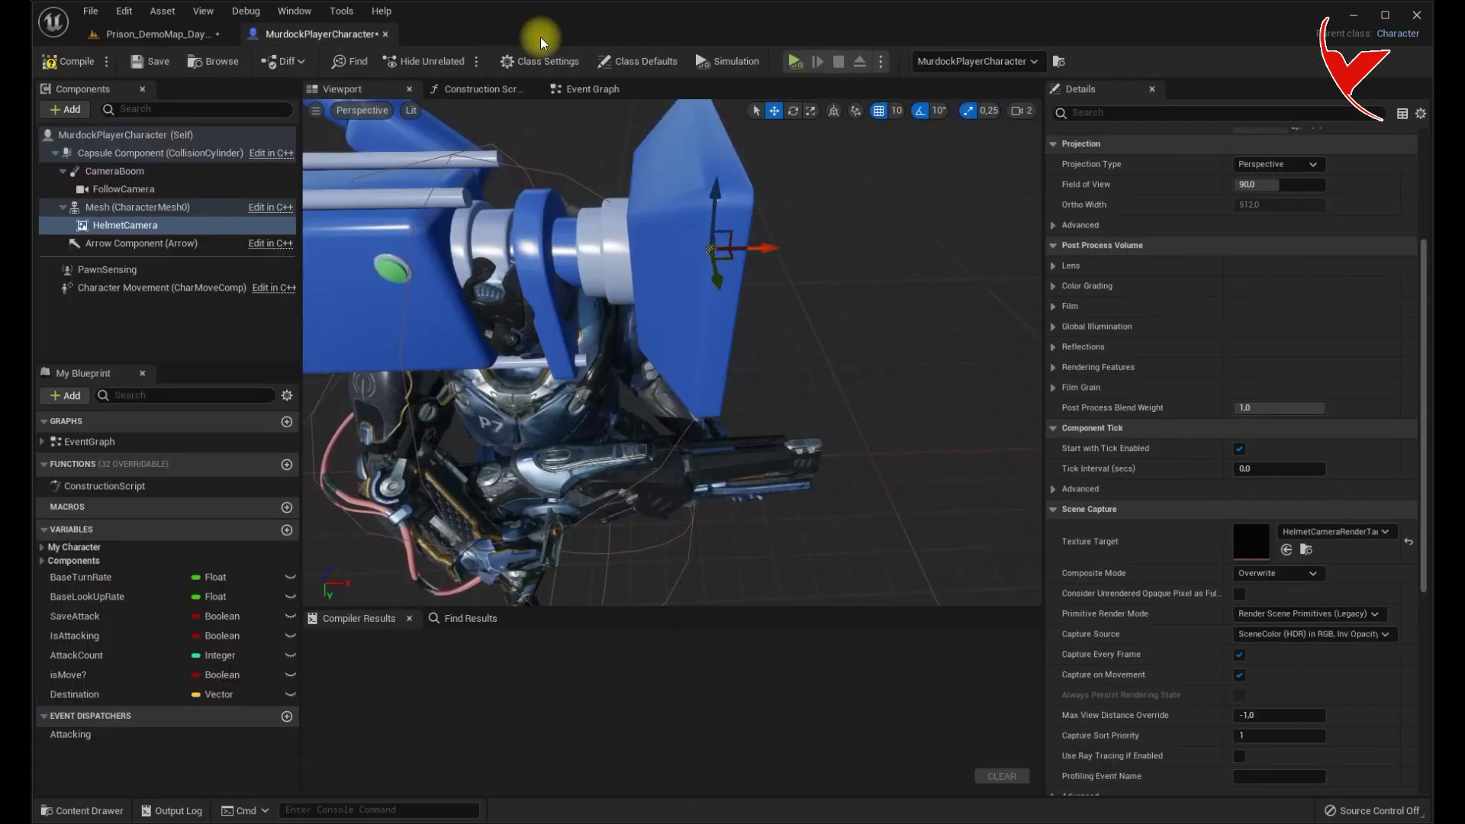
Create a material from the HelmetCameraRenderTarget2D asset in the level's Content folder.
{"action": "left_click", "coordinate": [171, 33]}
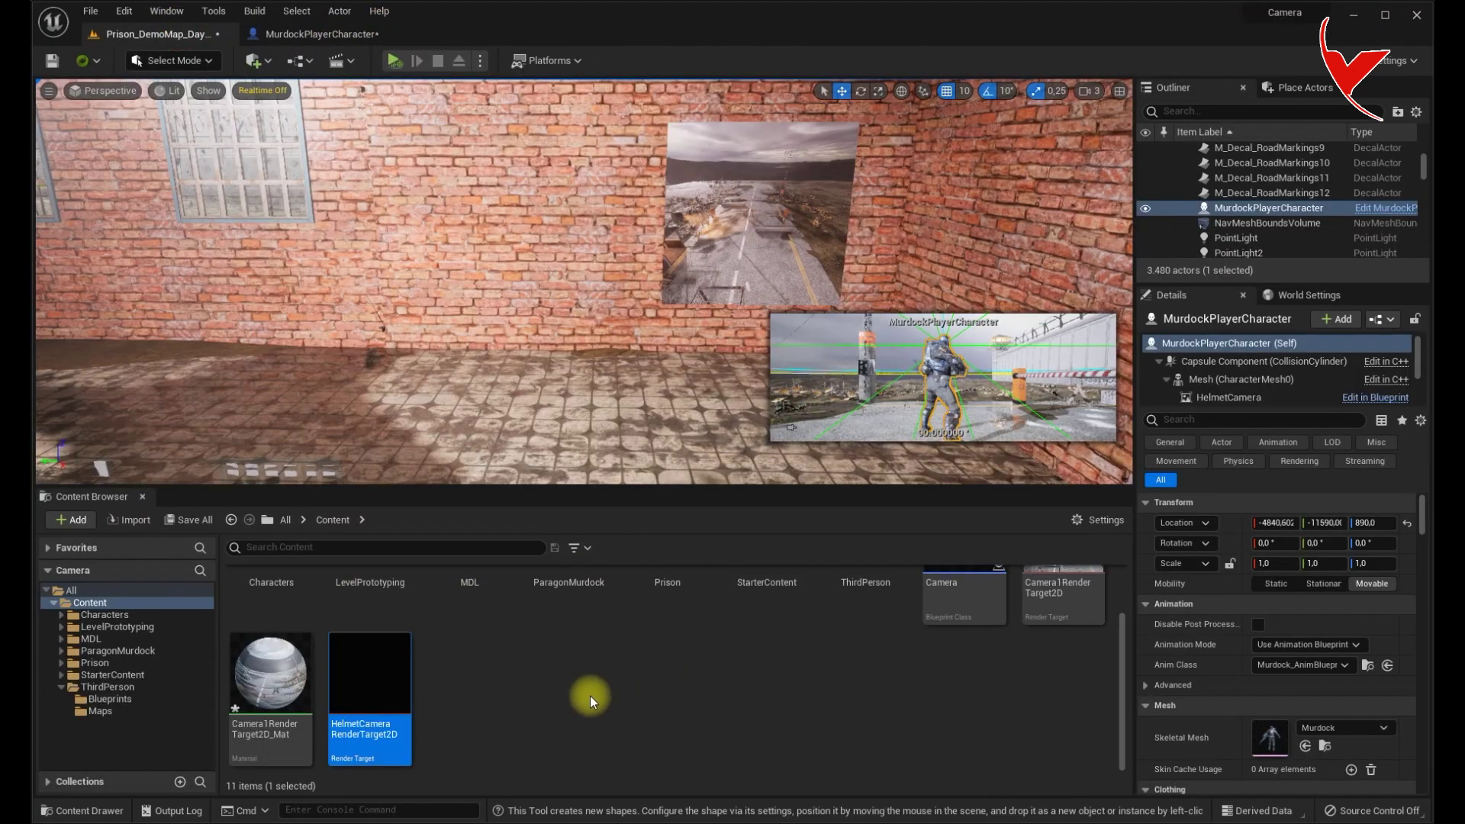
{"action": "right_click", "coordinate": [392, 693]}
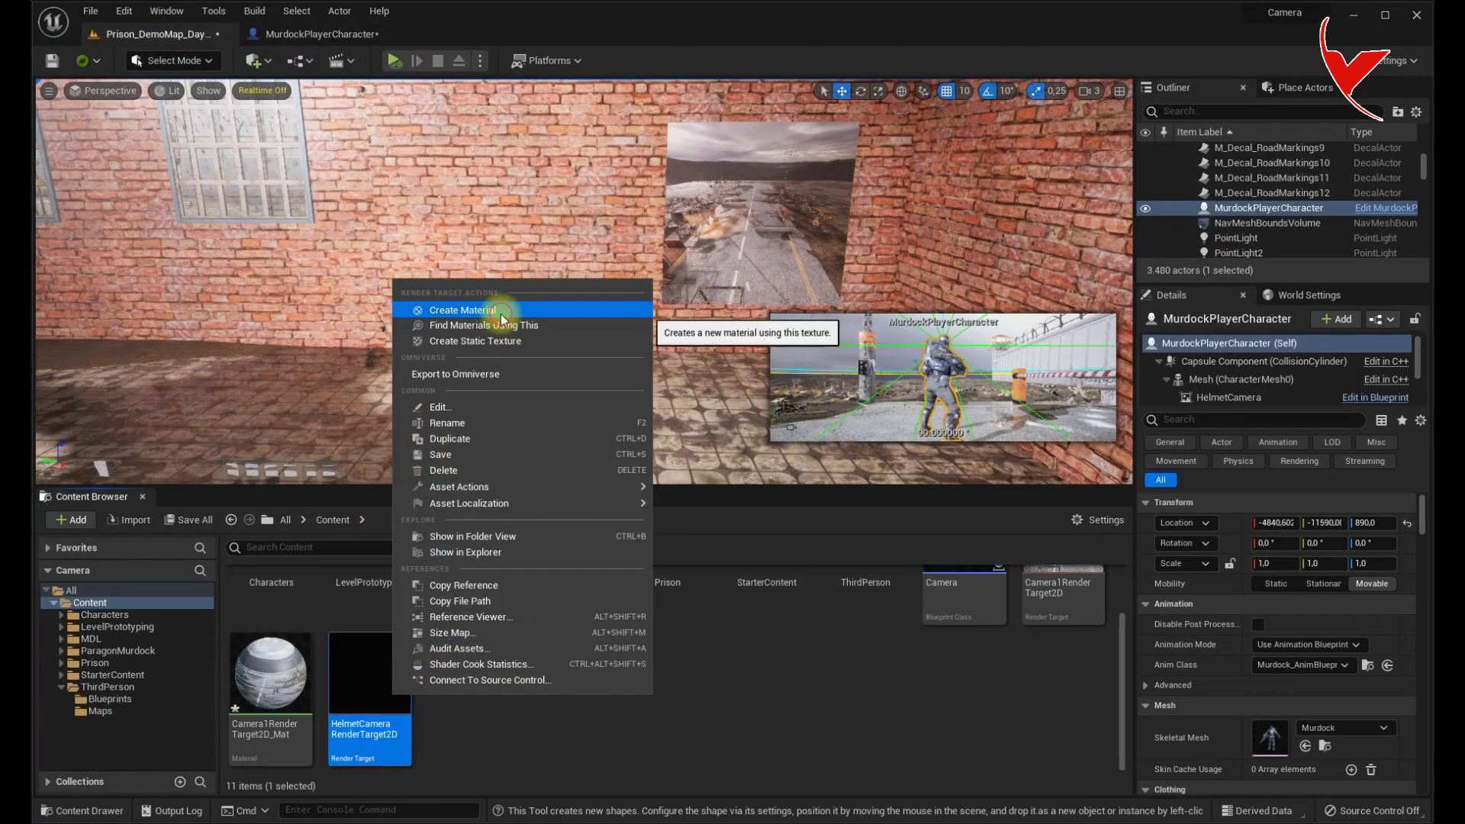
{"action": "left_click", "coordinate": [462, 310]}
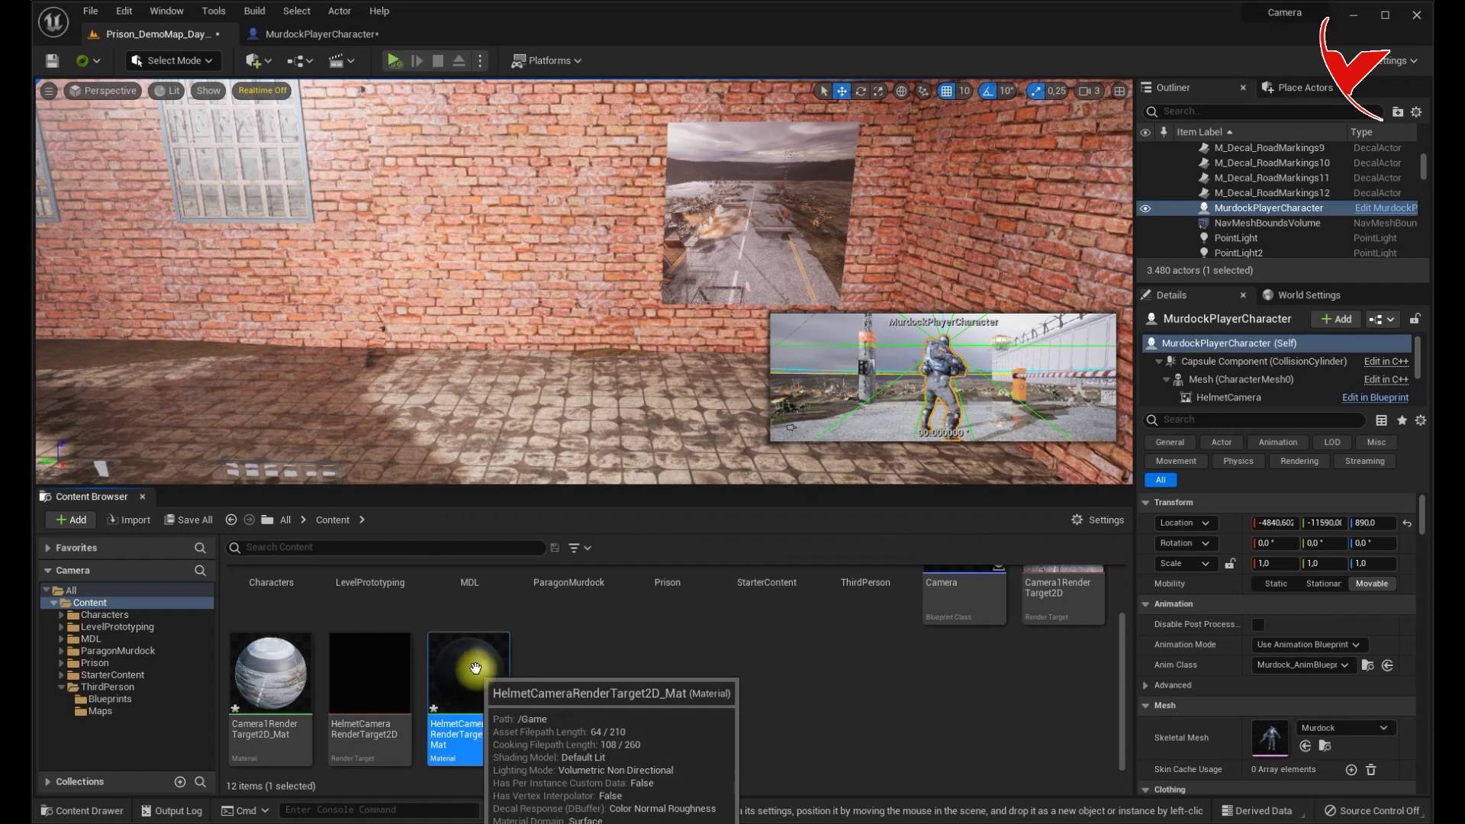
Duplicate the camera screen along the brick wall to Y -9080 and apply the HelmetCameraRenderTarget2D_Mat material to the copy.
{"action": "left_click", "coordinate": [732, 269]}
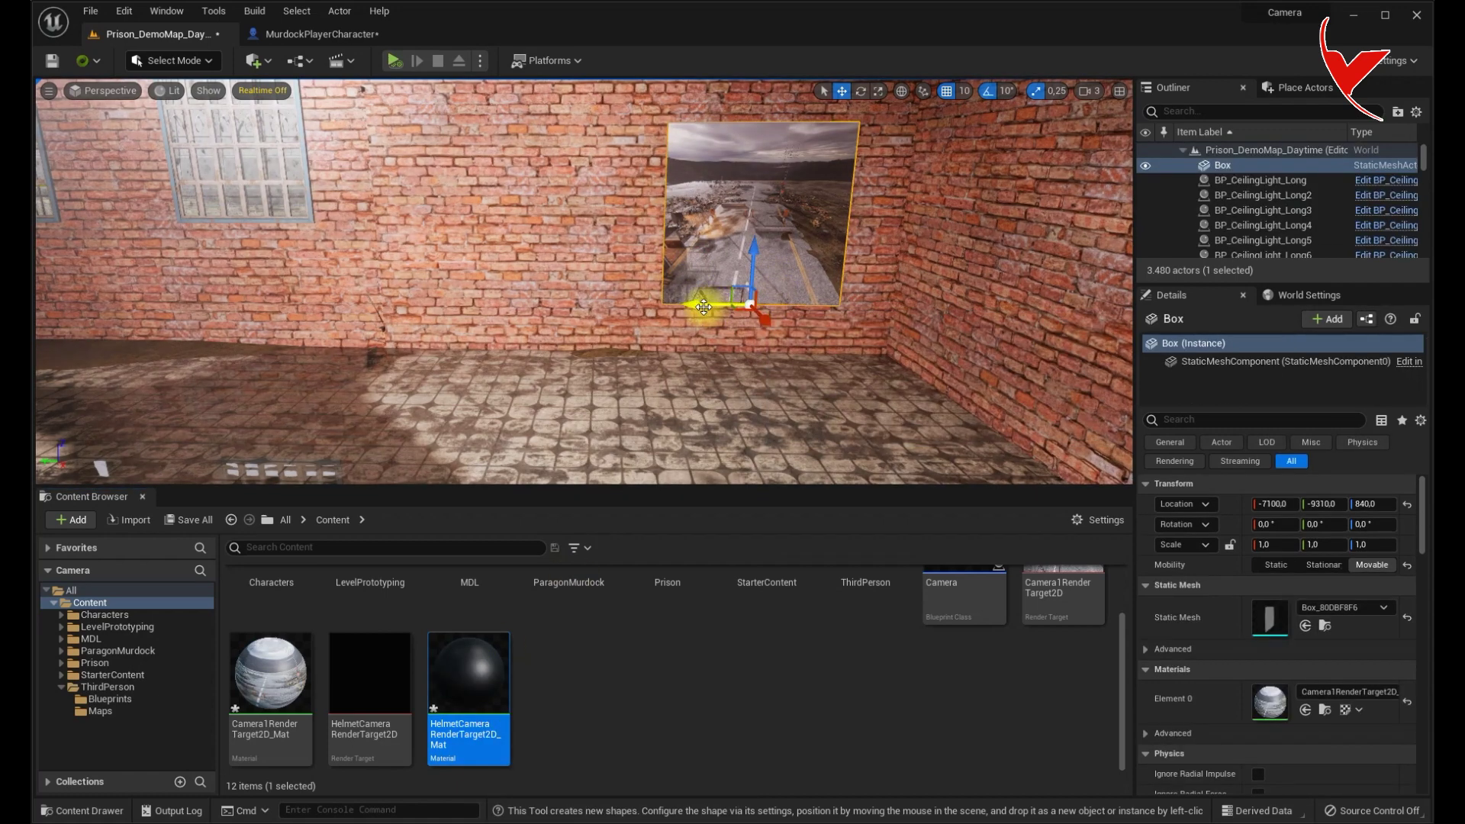
{"action": "left_click_drag", "start_coordinate": [697, 304], "coordinate": [490, 304], "text": "alt"}
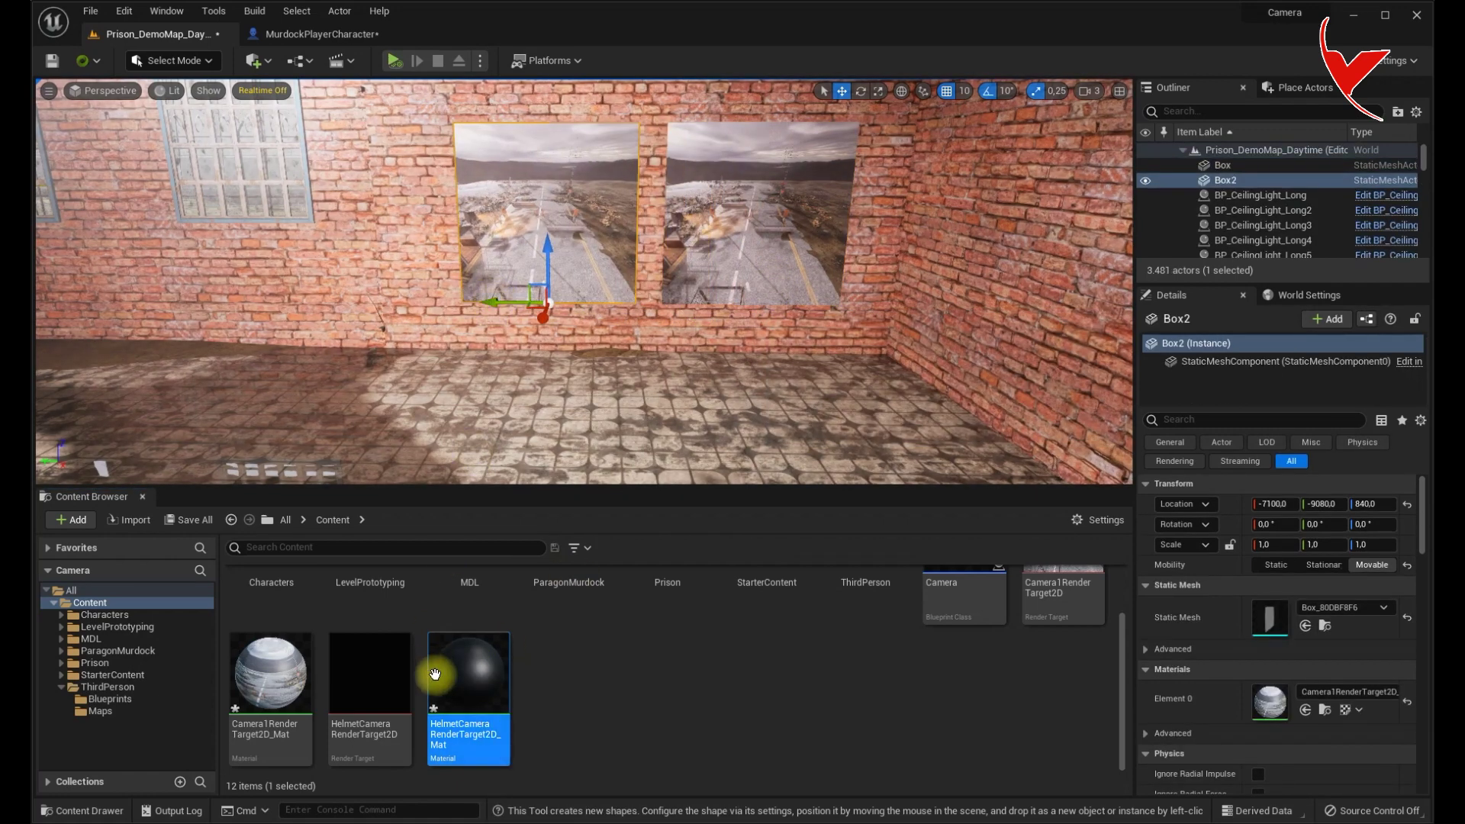
{"action": "left_click_drag", "start_coordinate": [469, 684], "coordinate": [547, 204]}
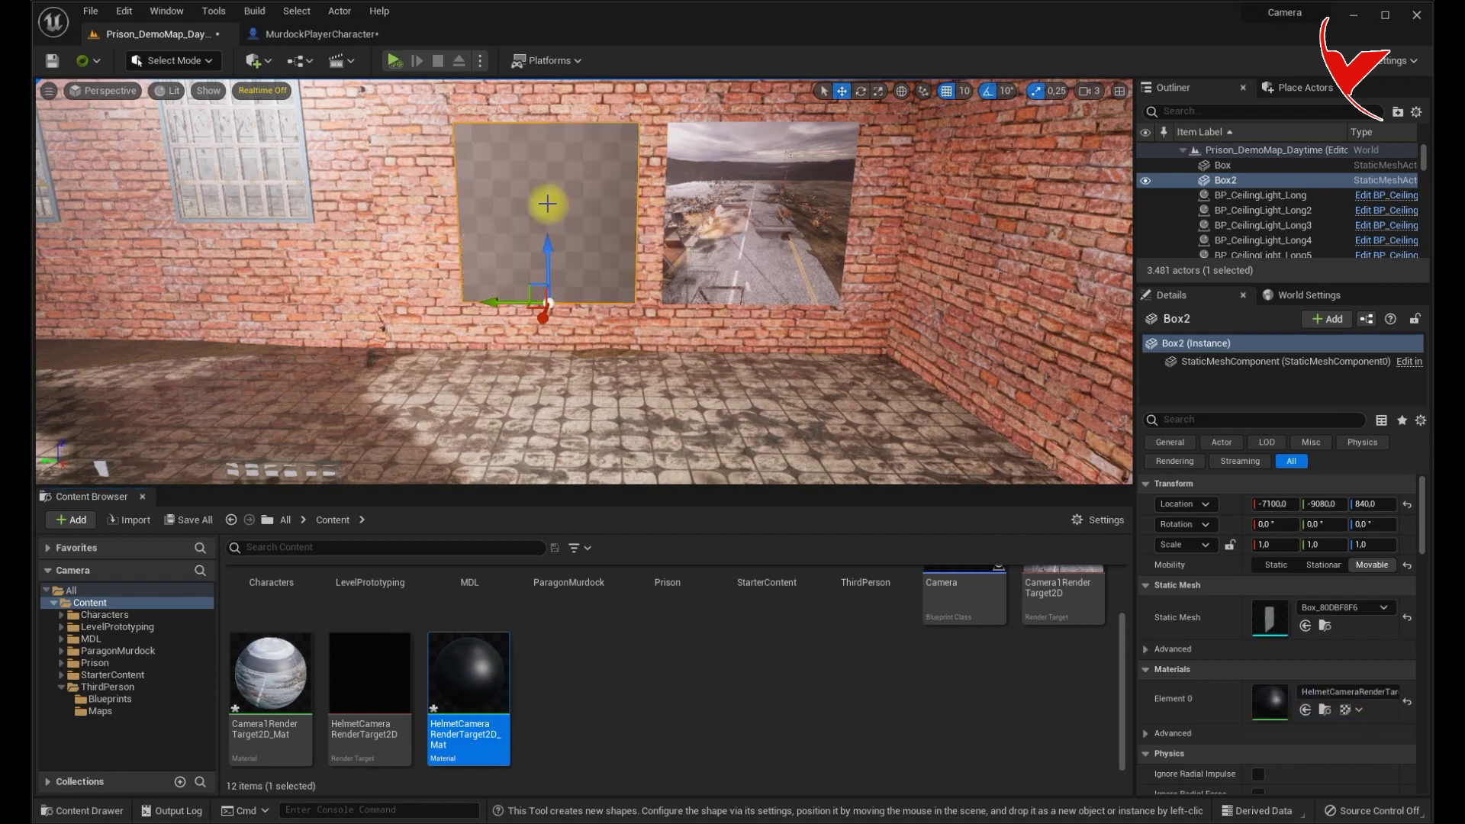
{"action": "left_click", "coordinate": [359, 329]}
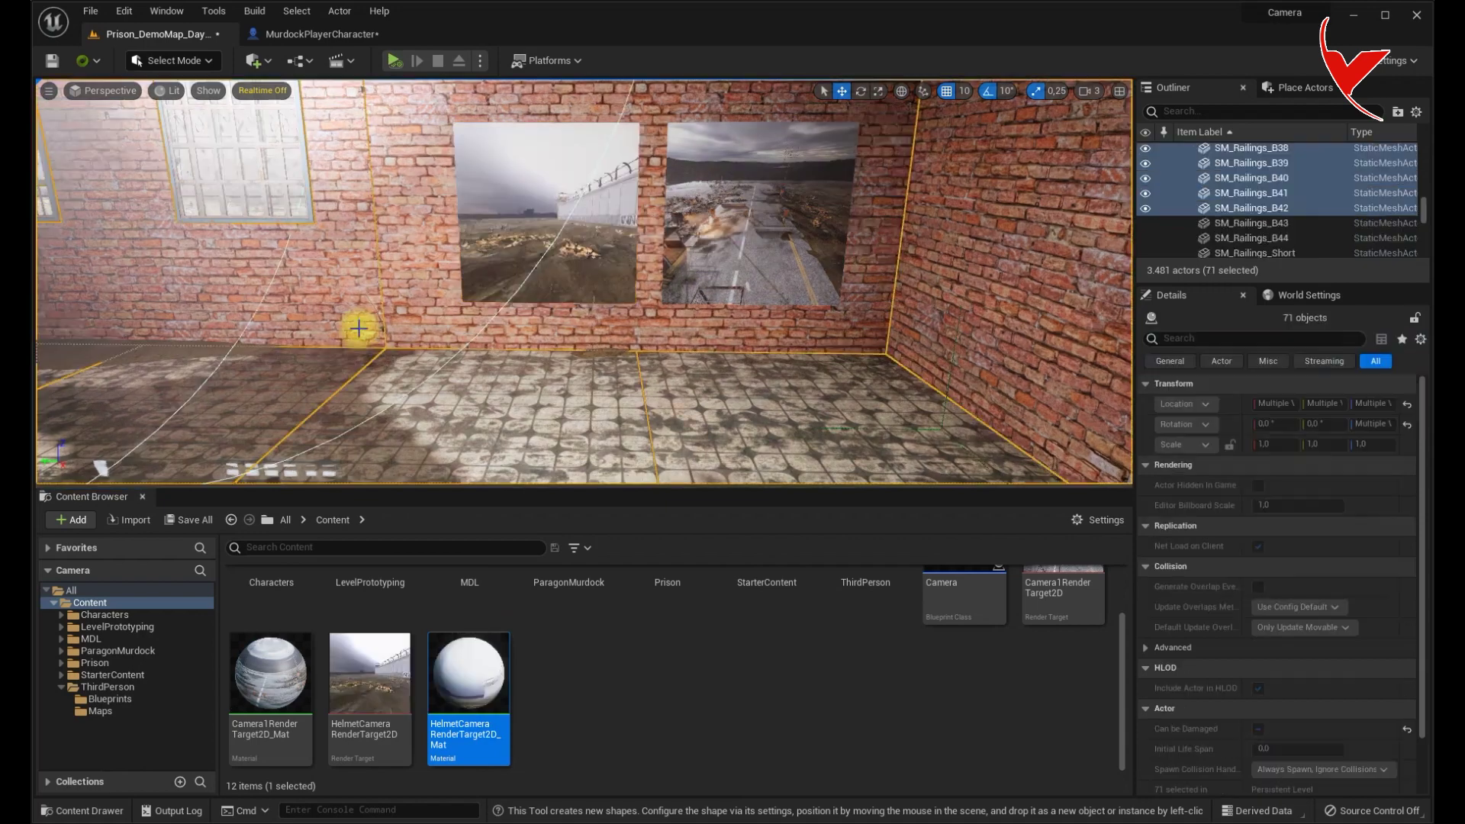
Simulate the level in Game View and examine both camera feeds on the brick wall up close.
{"action": "left_click", "coordinate": [394, 60]}
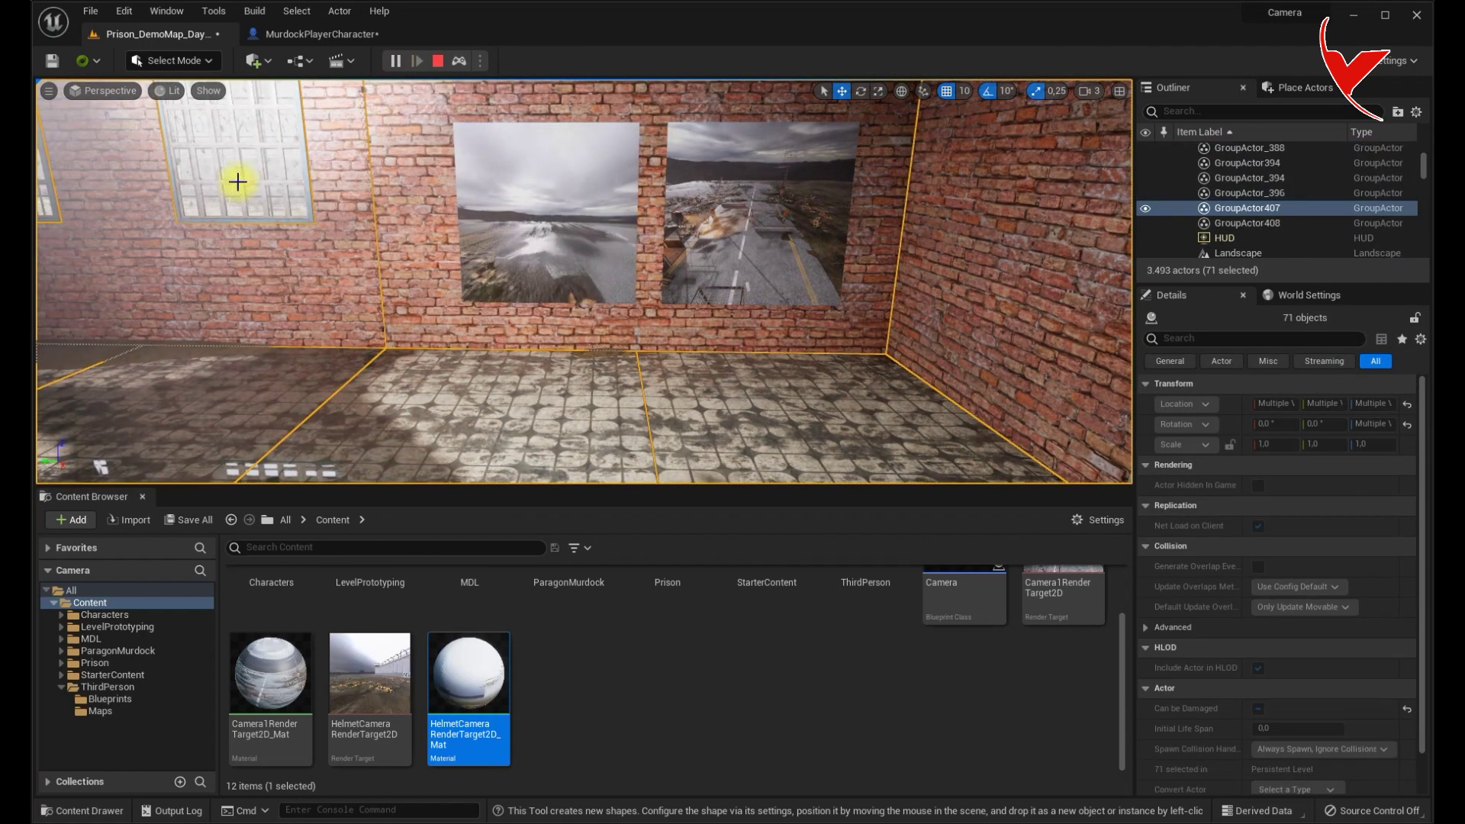
{"action": "left_click", "coordinate": [49, 93]}
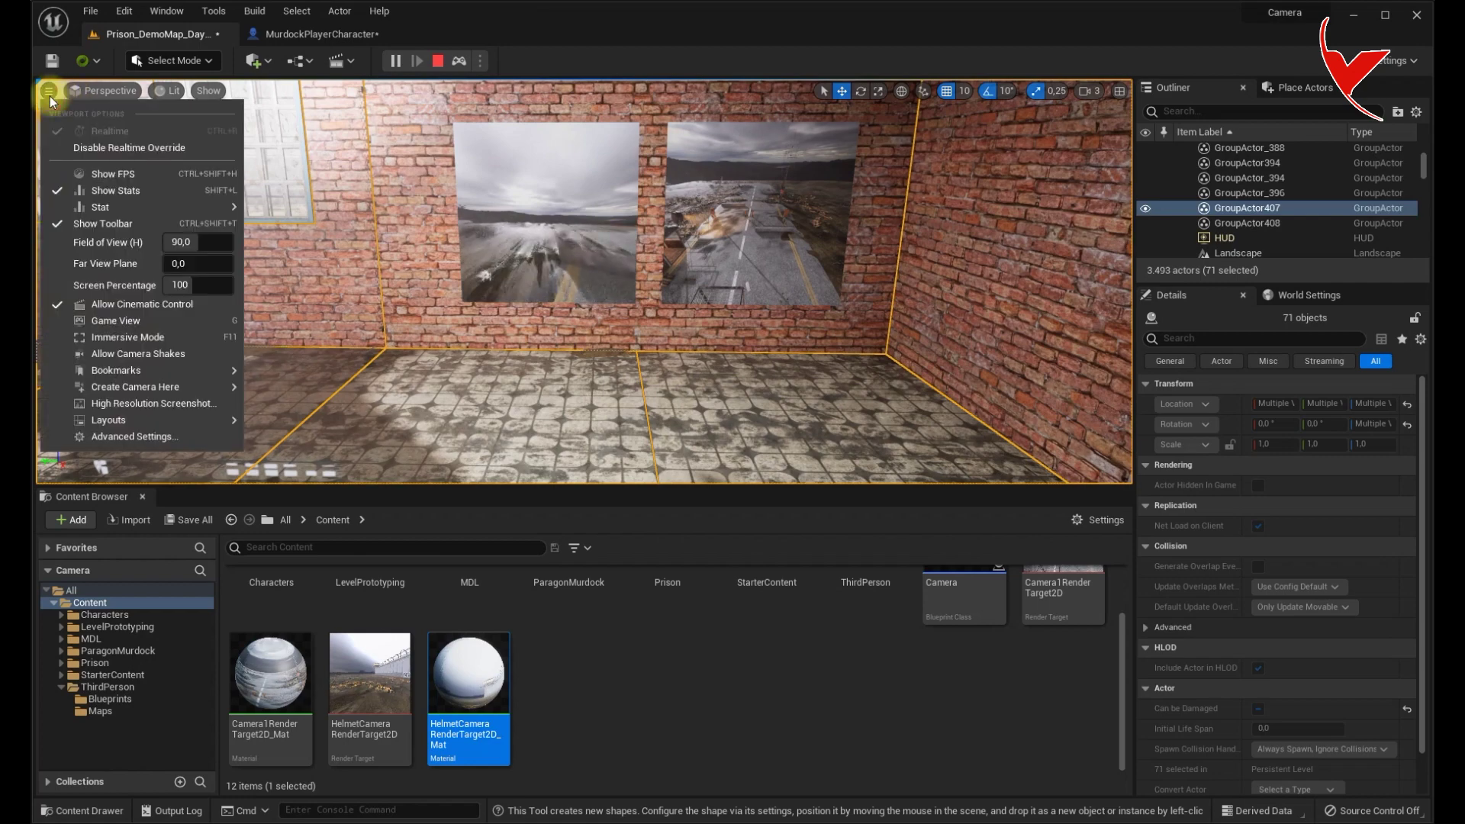
{"action": "left_click", "coordinate": [114, 320]}
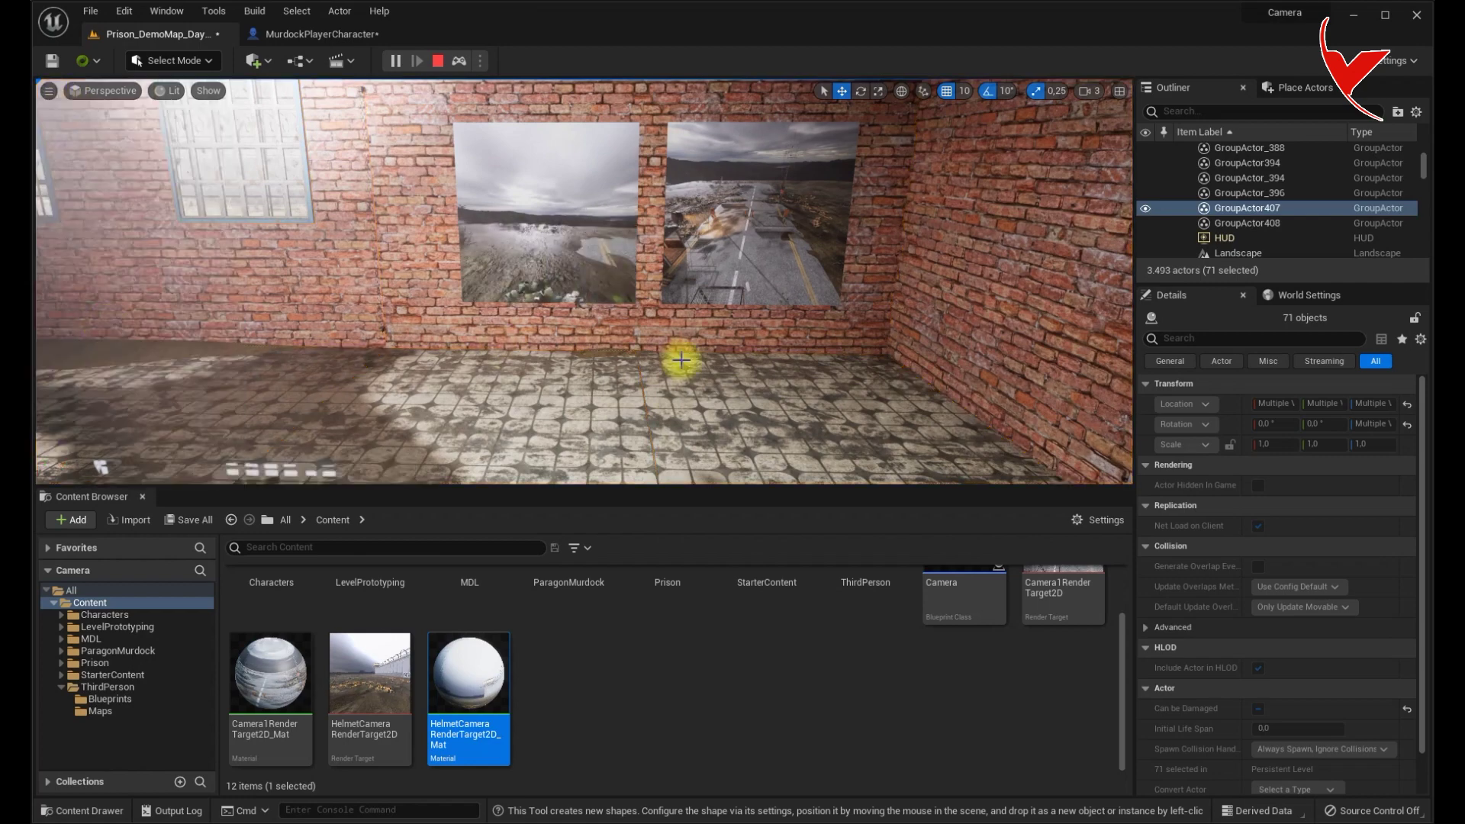
{"action": "right_click_drag", "start_coordinate": [834, 385], "coordinate": [836, 373]}
{"action": "key", "text": "w"}
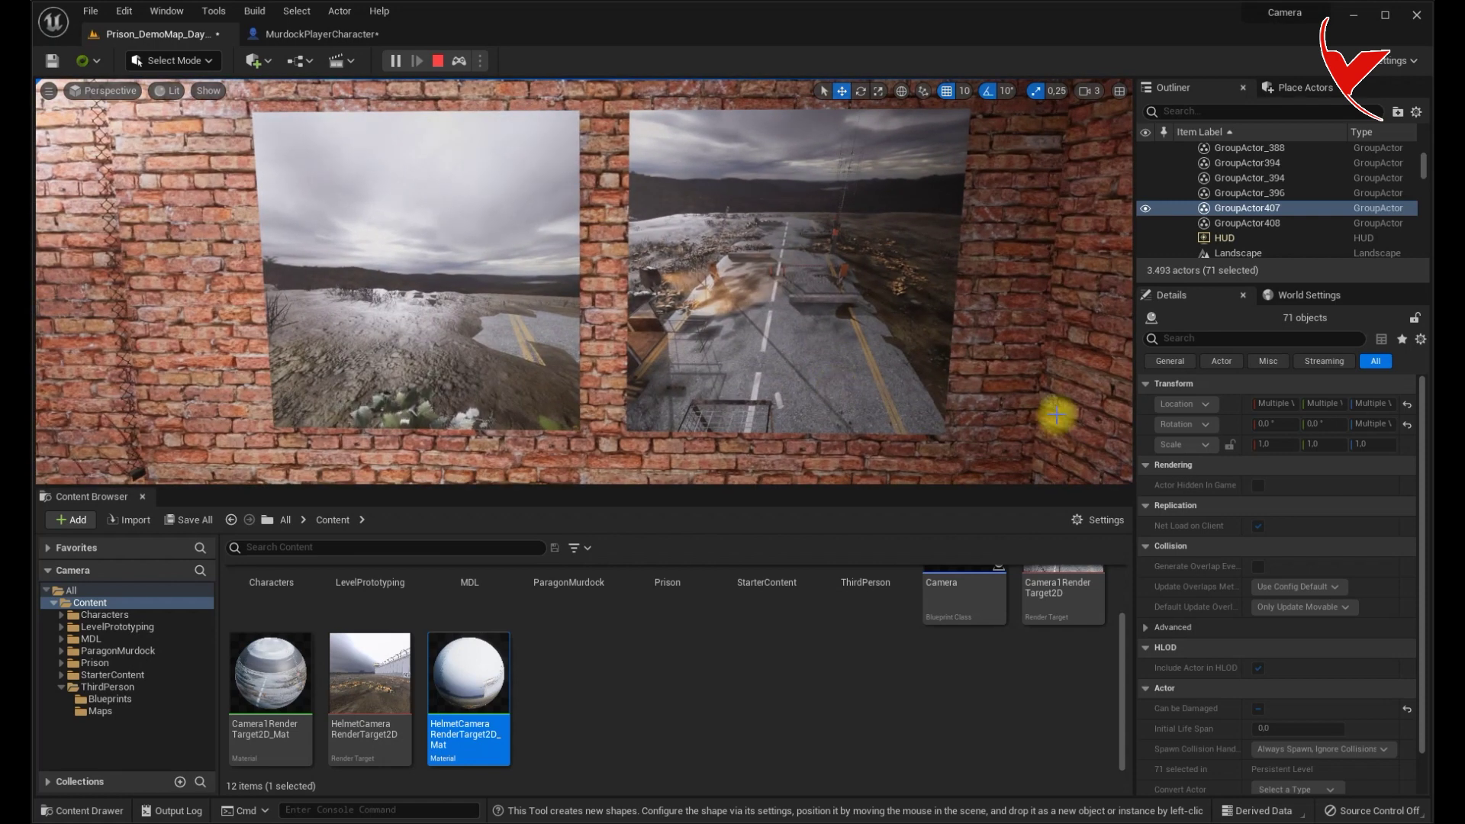